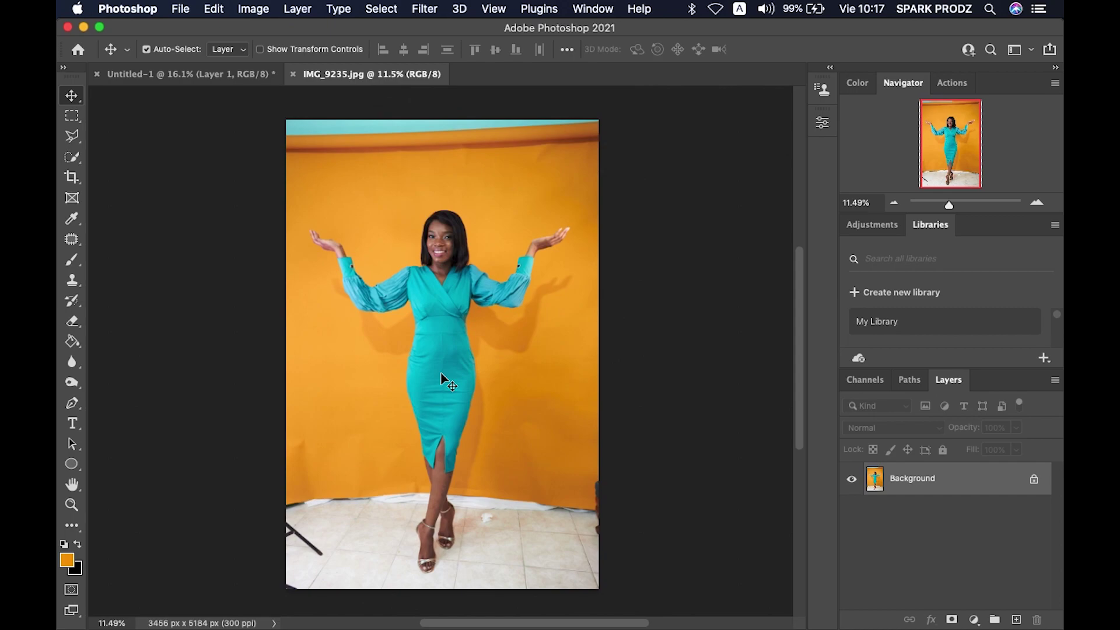
Select the woman with Quick Selection's Select Subject, zoom in on her edges, and enter Select and Mask.
{"action": "left_click", "coordinate": [76, 162]}
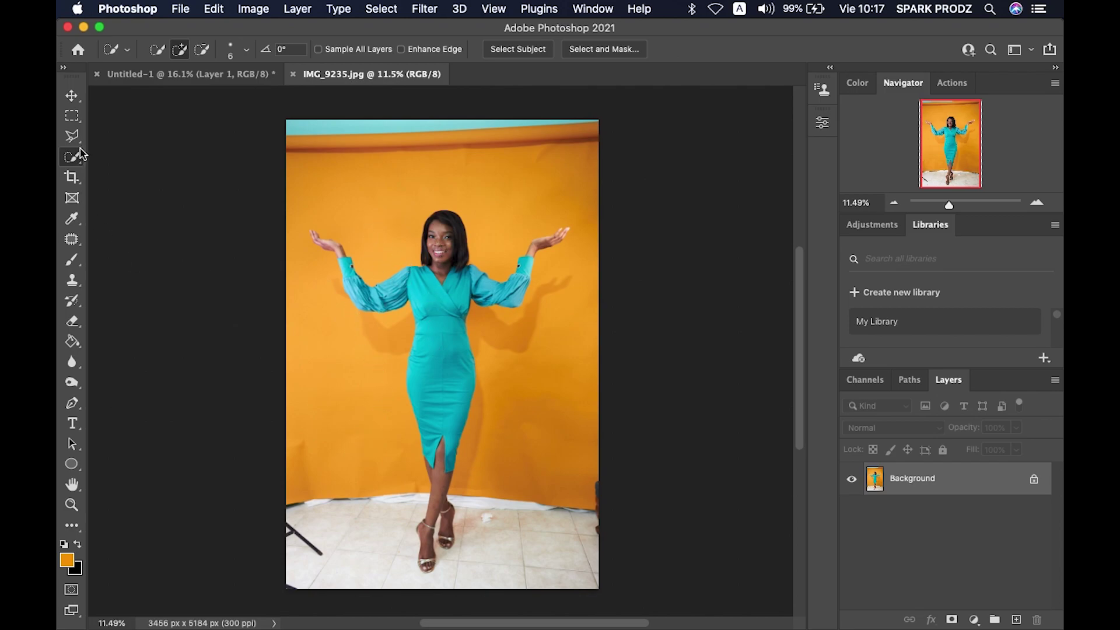
{"action": "left_click", "coordinate": [513, 49]}
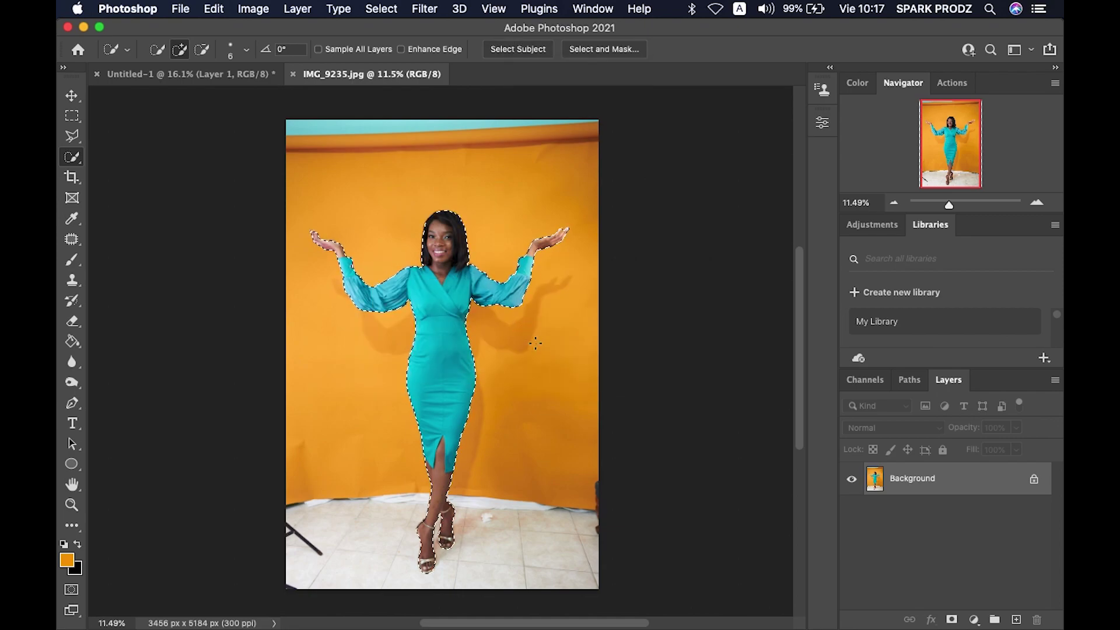
{"action": "scroll", "coordinate": [498, 345], "scroll_direction": "up", "scroll_amount": 2}
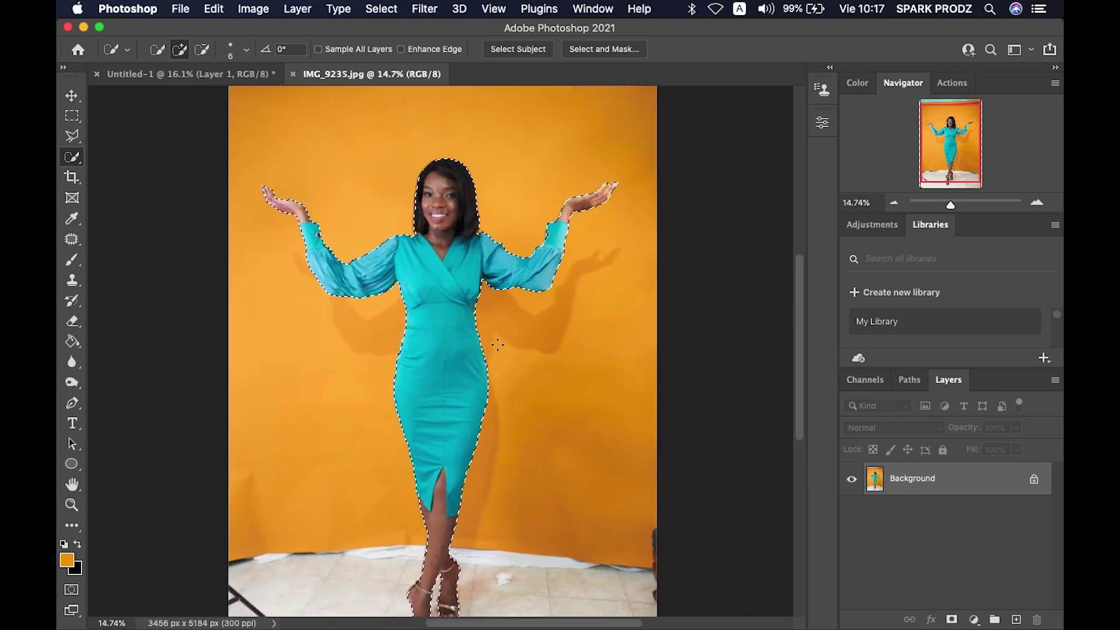
{"action": "scroll", "coordinate": [497, 345], "scroll_direction": "up", "scroll_amount": 1}
{"action": "scroll", "coordinate": [498, 344], "scroll_direction": "up", "scroll_amount": 2}
{"action": "scroll", "coordinate": [498, 344], "scroll_direction": "up", "scroll_amount": 1}
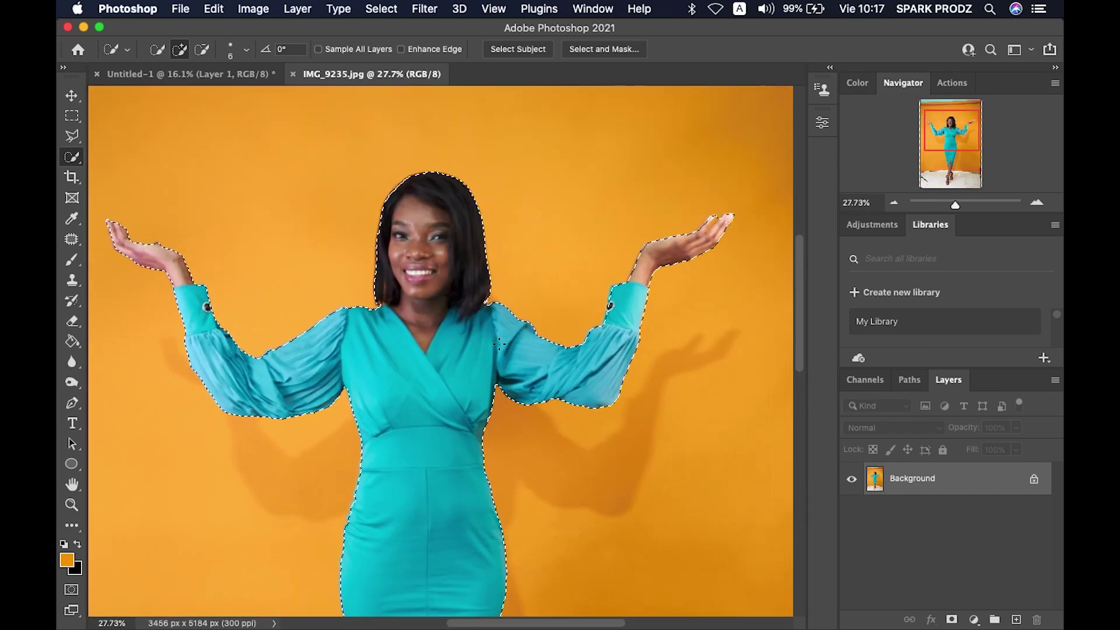
{"action": "scroll", "coordinate": [498, 344], "scroll_direction": "up", "scroll_amount": 2}
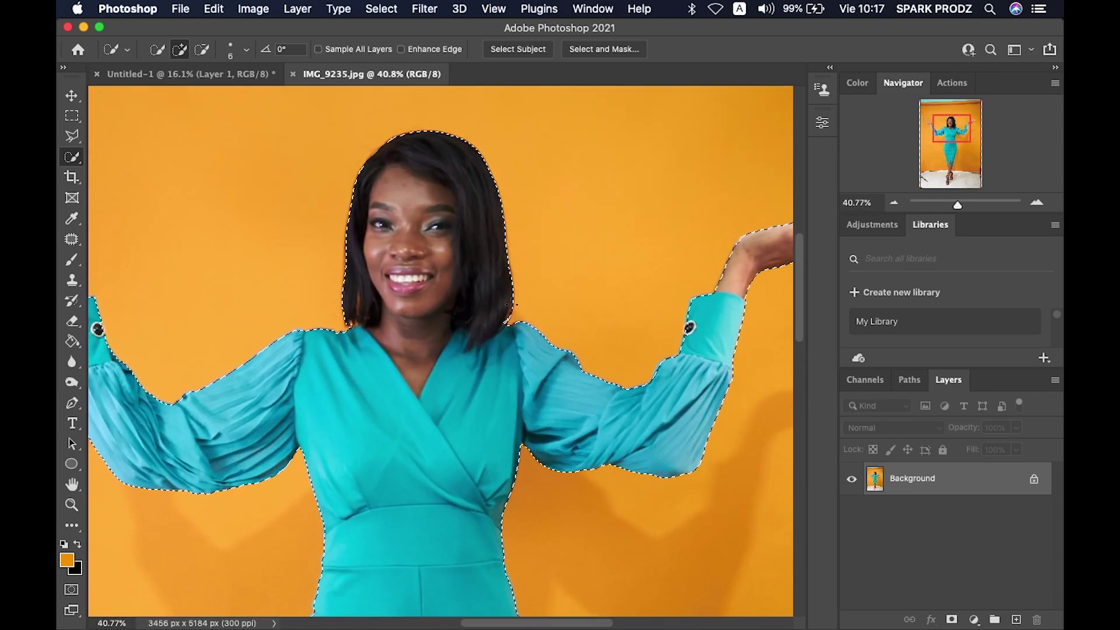
{"action": "scroll", "coordinate": [495, 302], "scroll_direction": "up", "scroll_amount": 1}
{"action": "scroll", "coordinate": [495, 304], "scroll_direction": "up", "scroll_amount": 1}
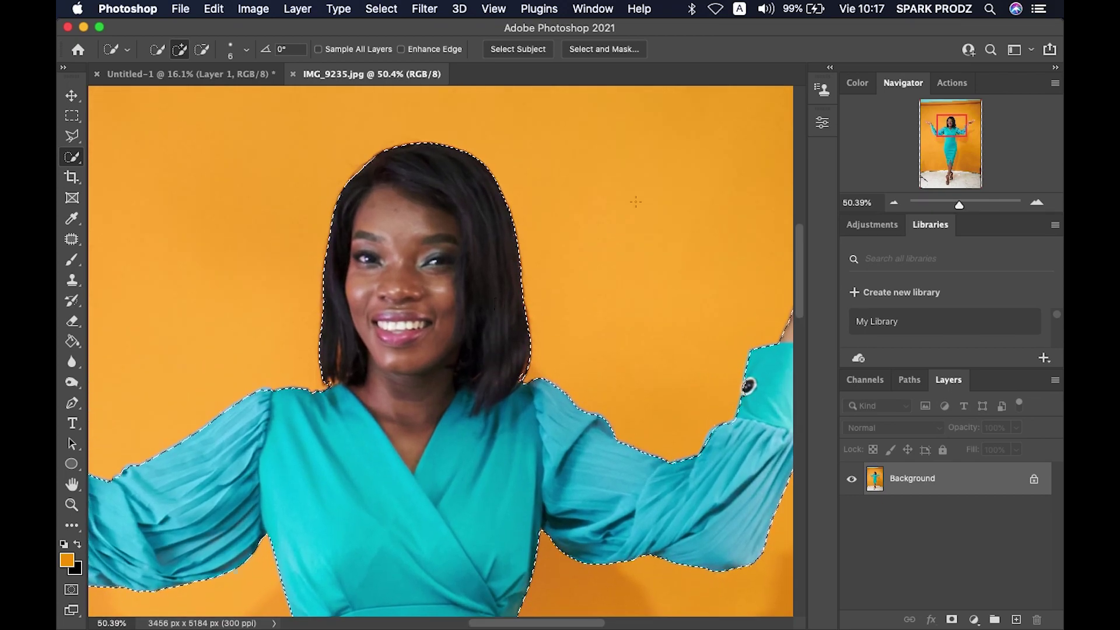
{"action": "left_click", "coordinate": [618, 53]}
Refine the woman's hair edges with a 33 px Refine Edge Brush and apply the selection.
{"action": "left_click", "coordinate": [72, 117]}
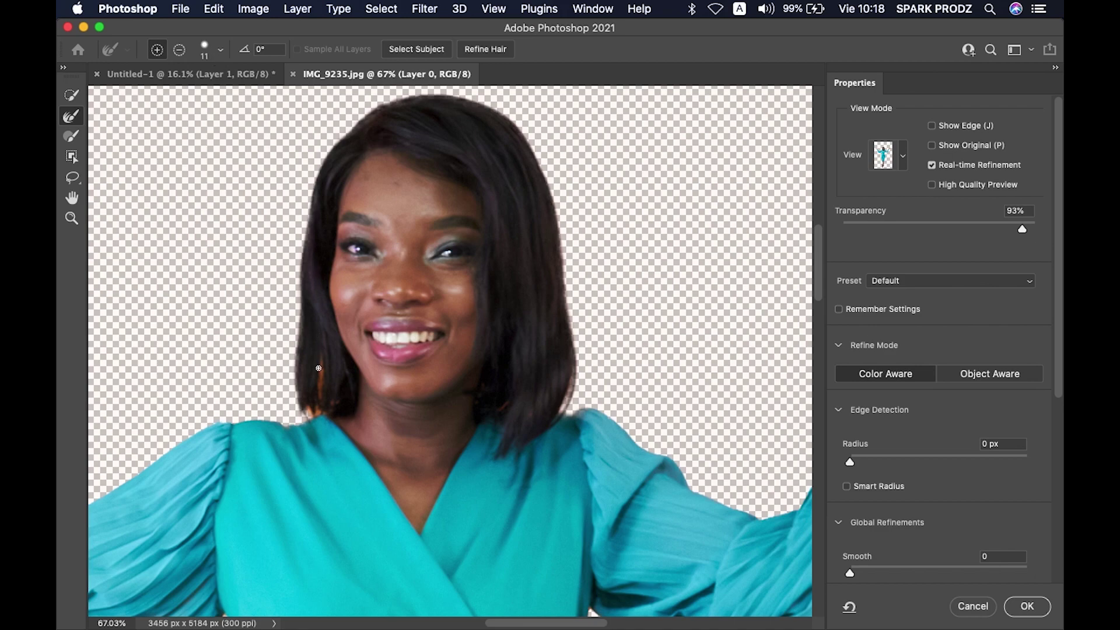
{"action": "left_click", "coordinate": [221, 50]}
{"action": "left_click_drag", "start_coordinate": [147, 93], "coordinate": [155, 93]}
{"action": "left_click_drag", "start_coordinate": [310, 245], "coordinate": [319, 382]}
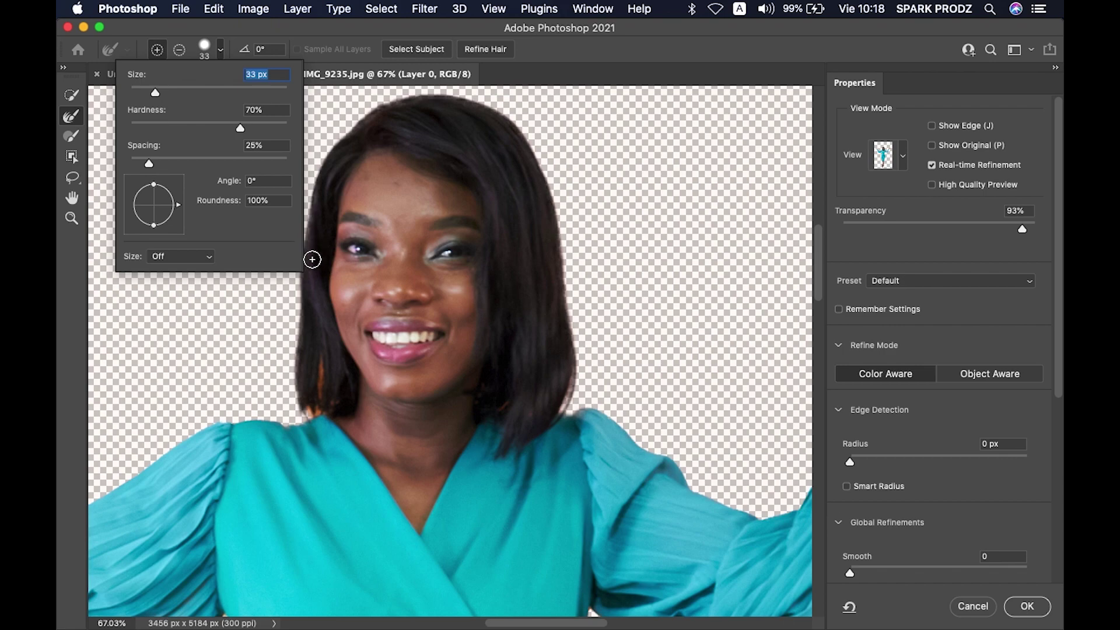
{"action": "left_click", "coordinate": [318, 382]}
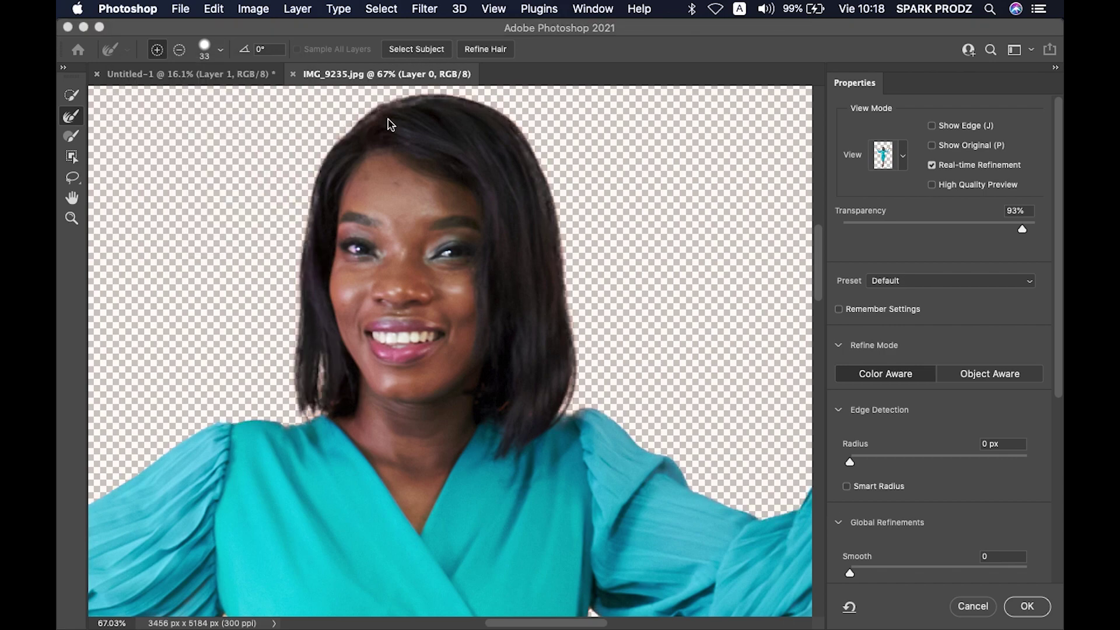
{"action": "left_click", "coordinate": [1026, 605]}
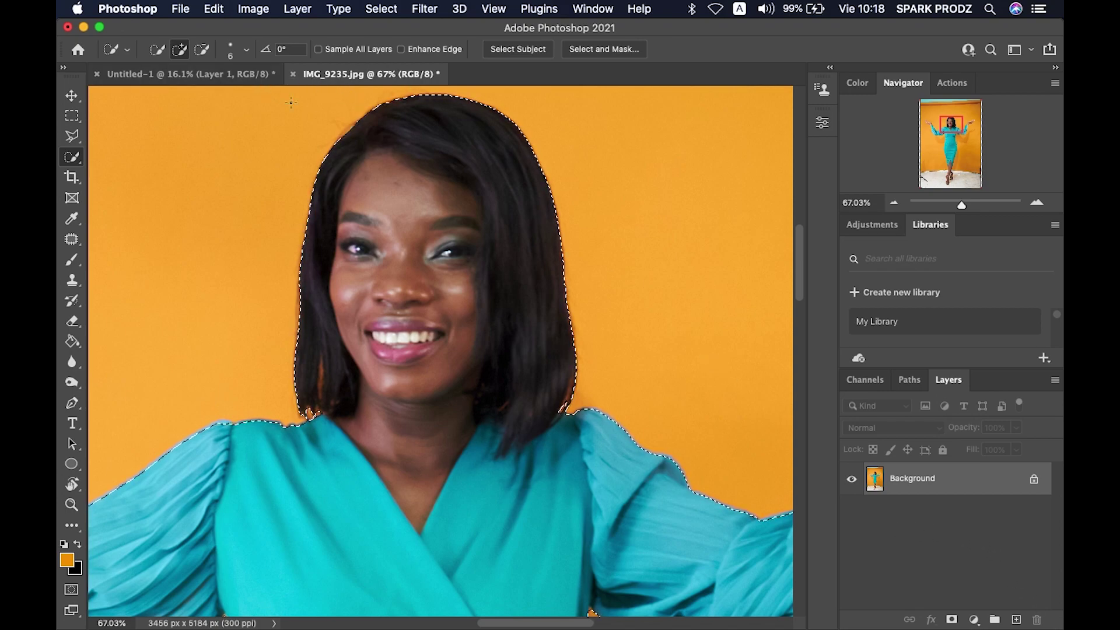
Try and undo a layer mask, then copy the selected woman onto a new Layer 1.
{"action": "key", "text": "v"}
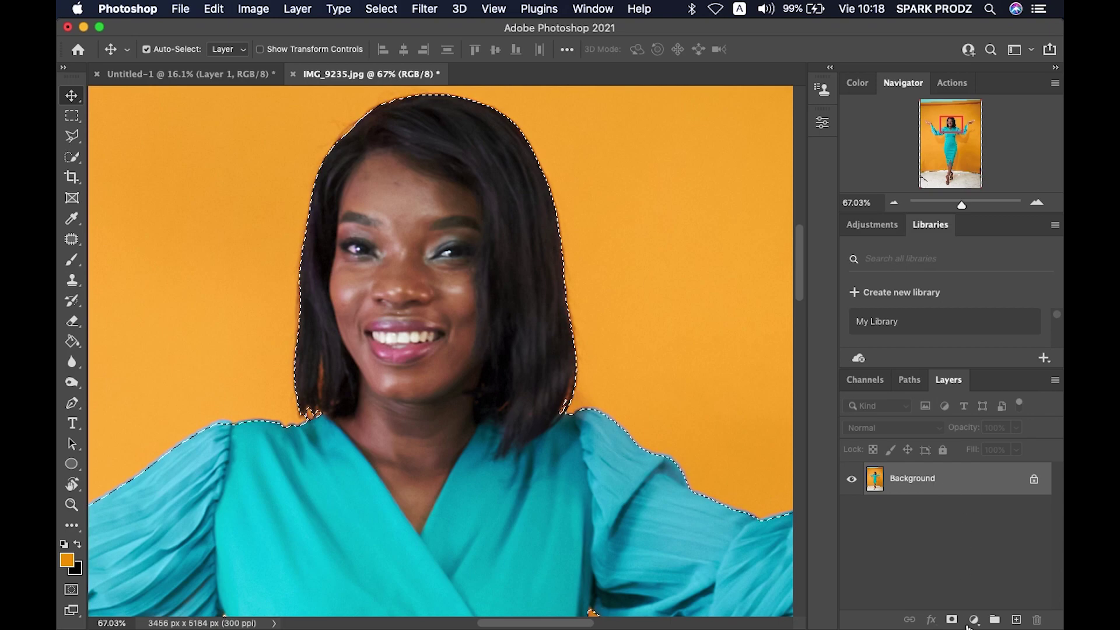
{"action": "left_click", "coordinate": [951, 620]}
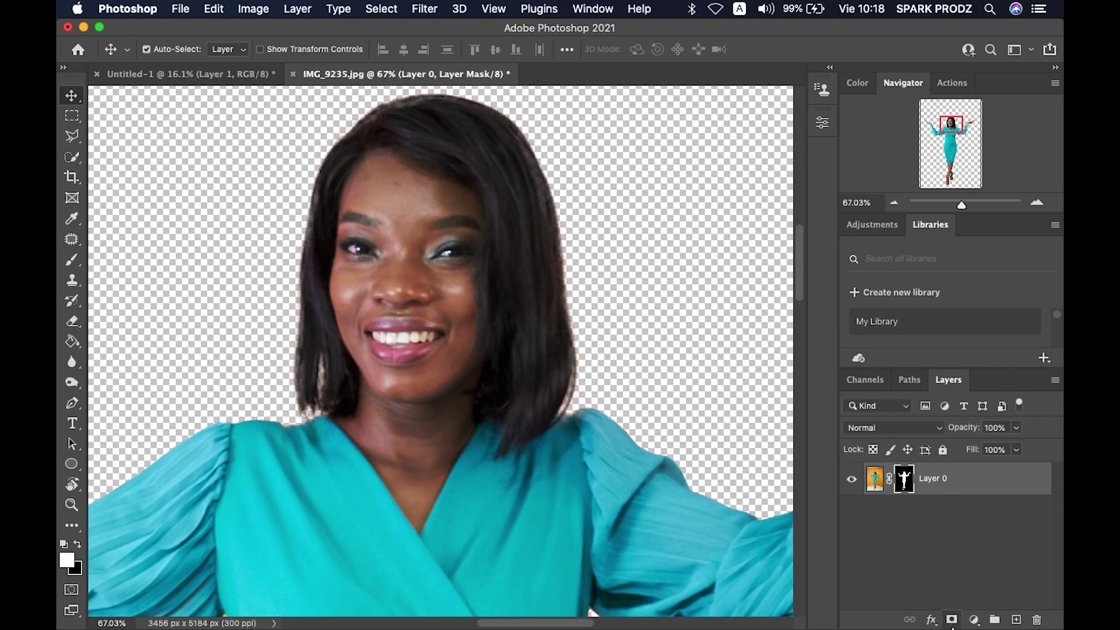
{"action": "left_click", "coordinate": [953, 620]}
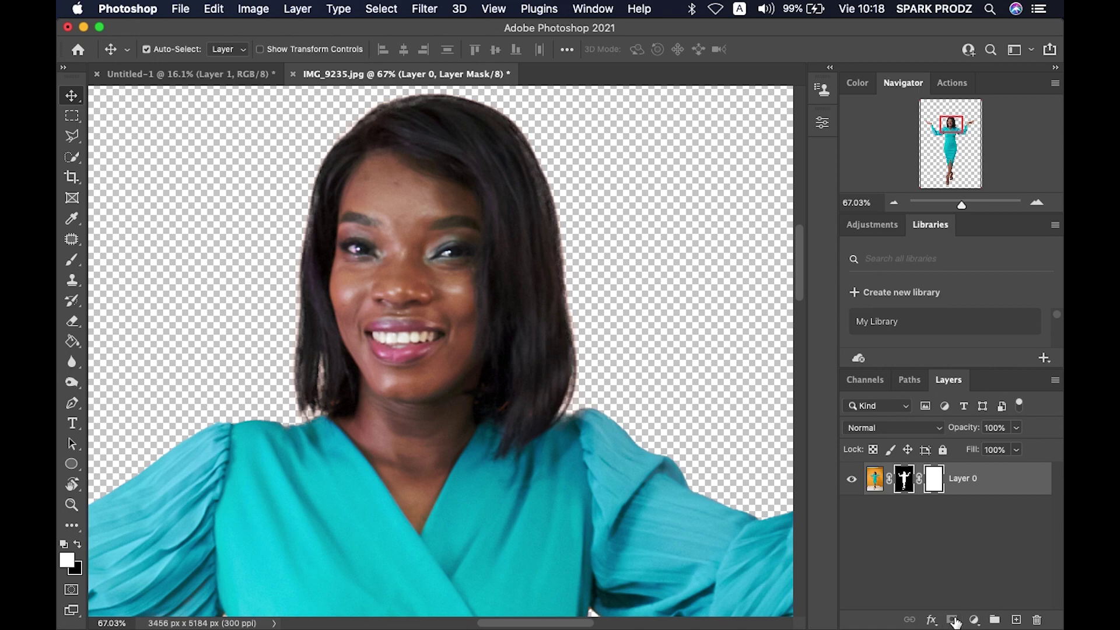
{"action": "key", "text": "ctrl+z"}
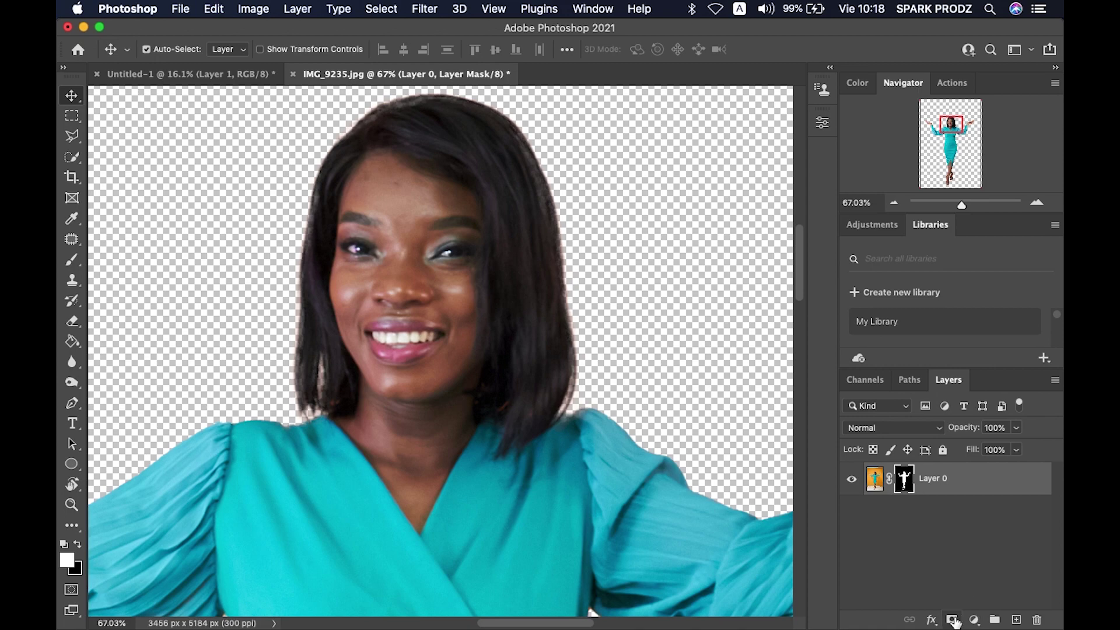
{"action": "key", "text": "ctrl+z"}
{"action": "key", "text": "ctrl+j"}
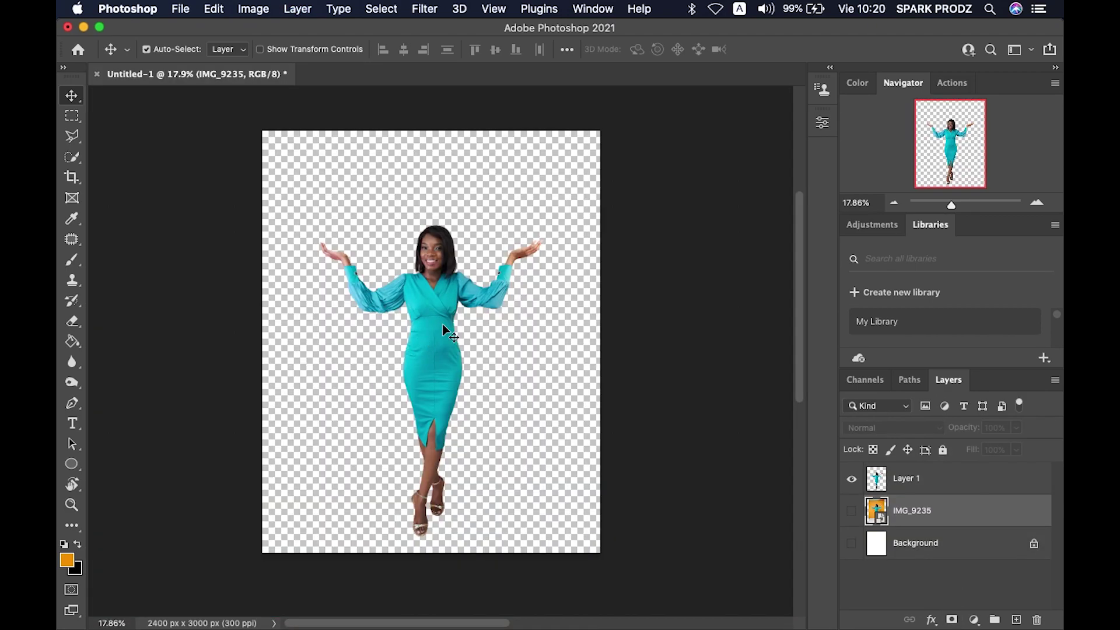
Hide Layer 1, show IMG_9235, and unlock the white Background as Layer 0.
{"action": "left_click", "coordinate": [852, 479]}
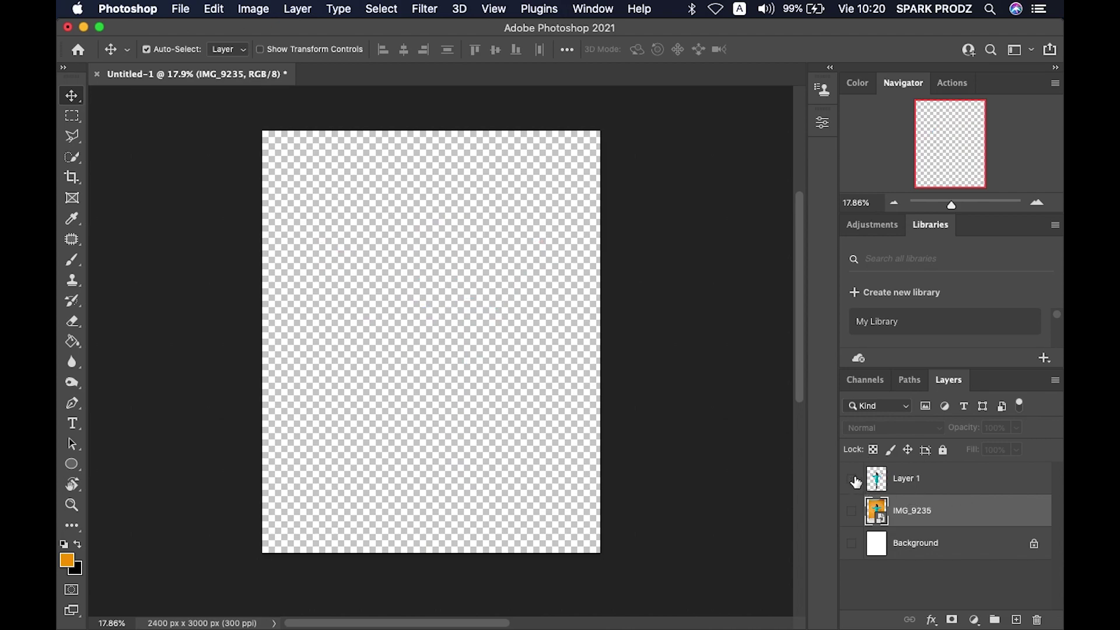
{"action": "left_click", "coordinate": [851, 512]}
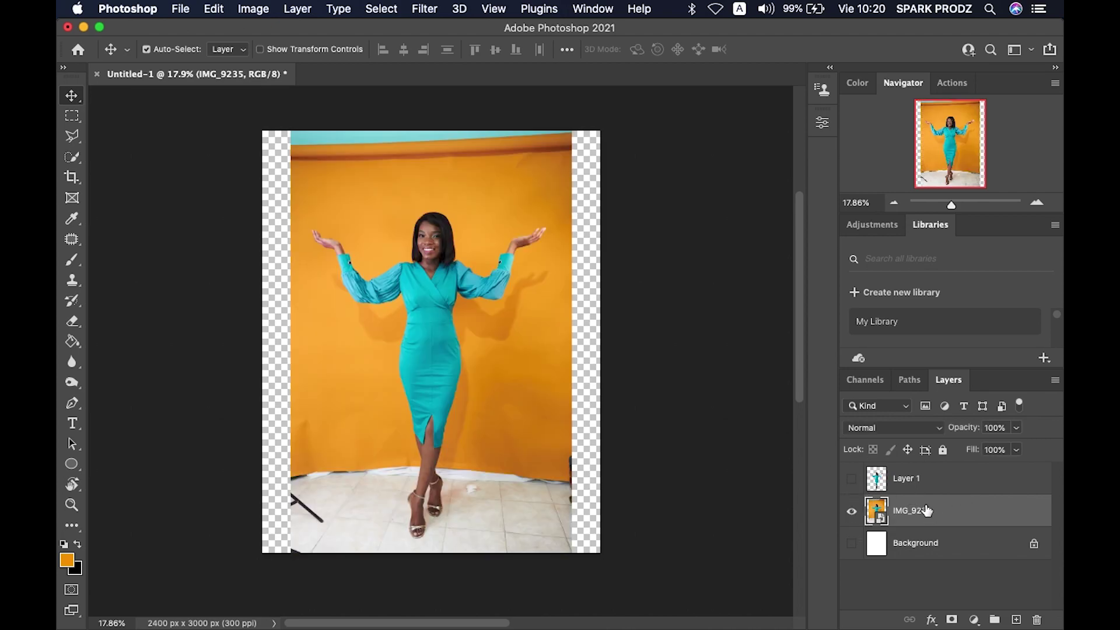
{"action": "left_click", "coordinate": [922, 544]}
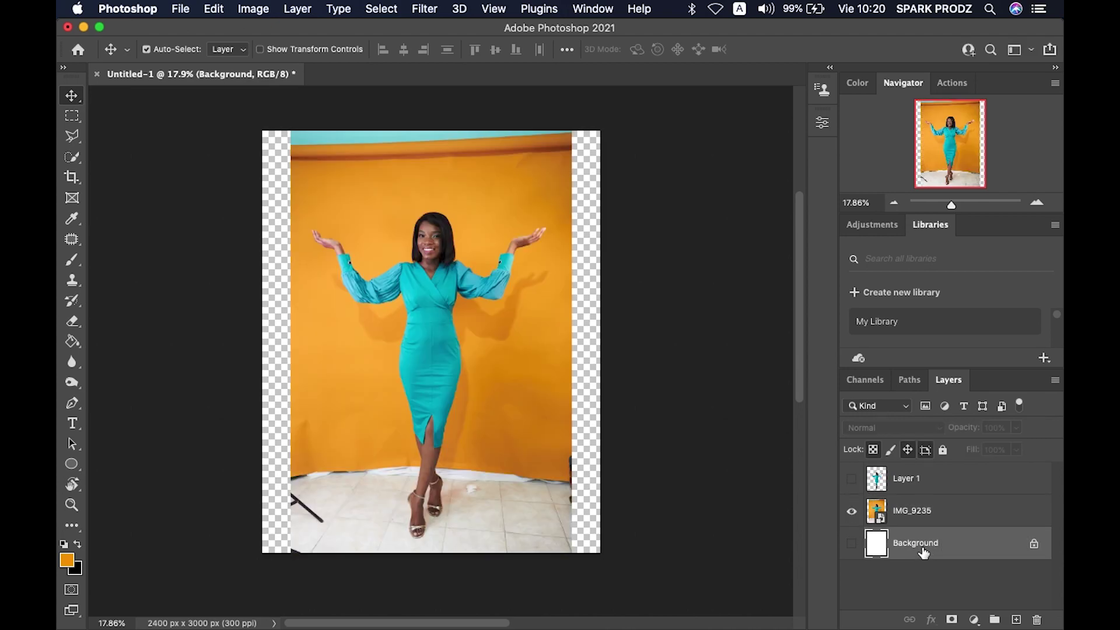
{"action": "left_click", "coordinate": [1034, 546]}
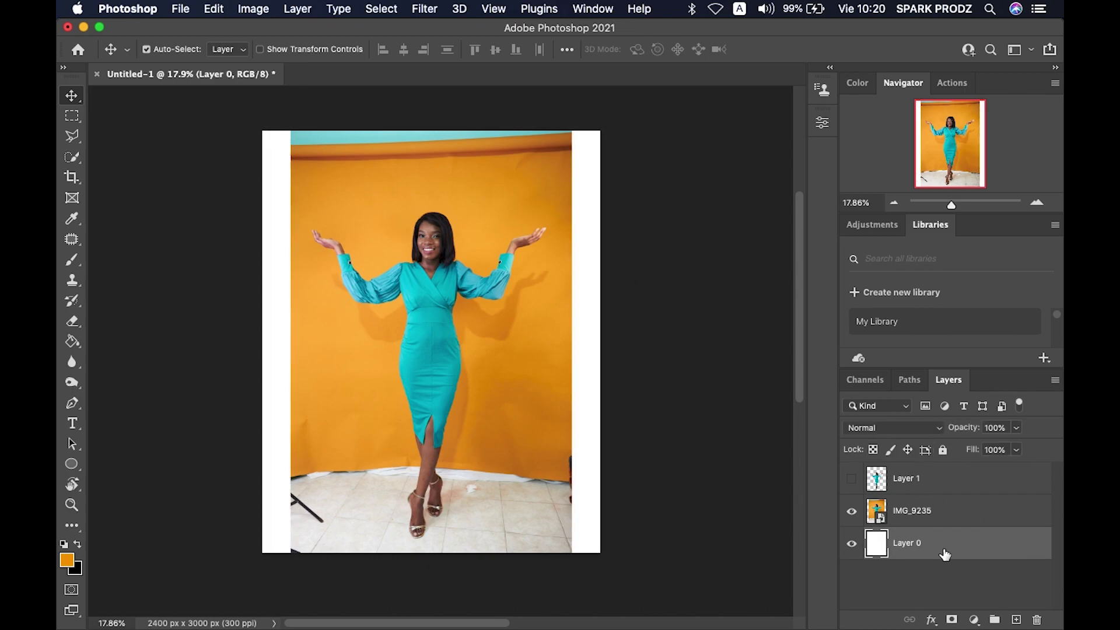
Set the foreground colour to the backdrop's orange, ee9a07, sampled from the photo.
{"action": "left_click", "coordinate": [66, 560]}
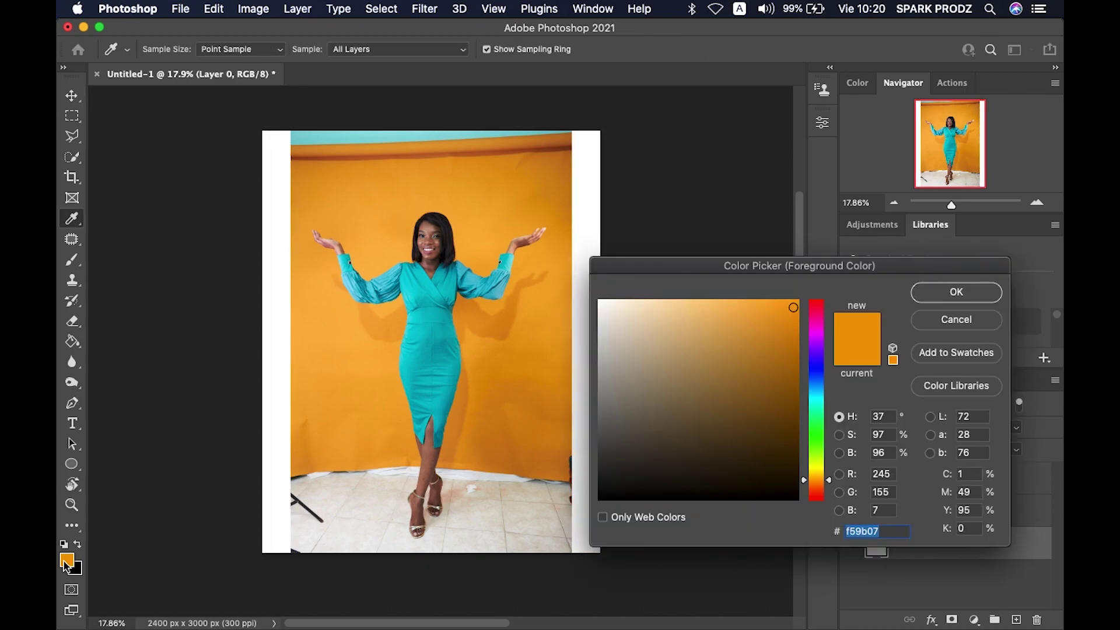
{"action": "left_click", "coordinate": [526, 182]}
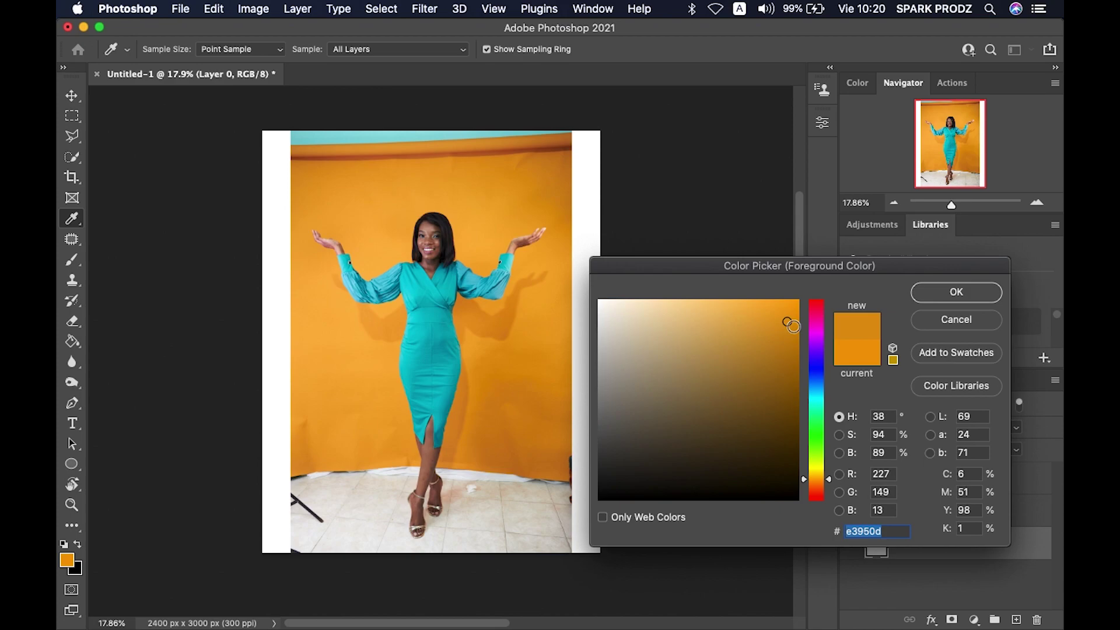
{"action": "left_click_drag", "start_coordinate": [783, 318], "coordinate": [793, 312]}
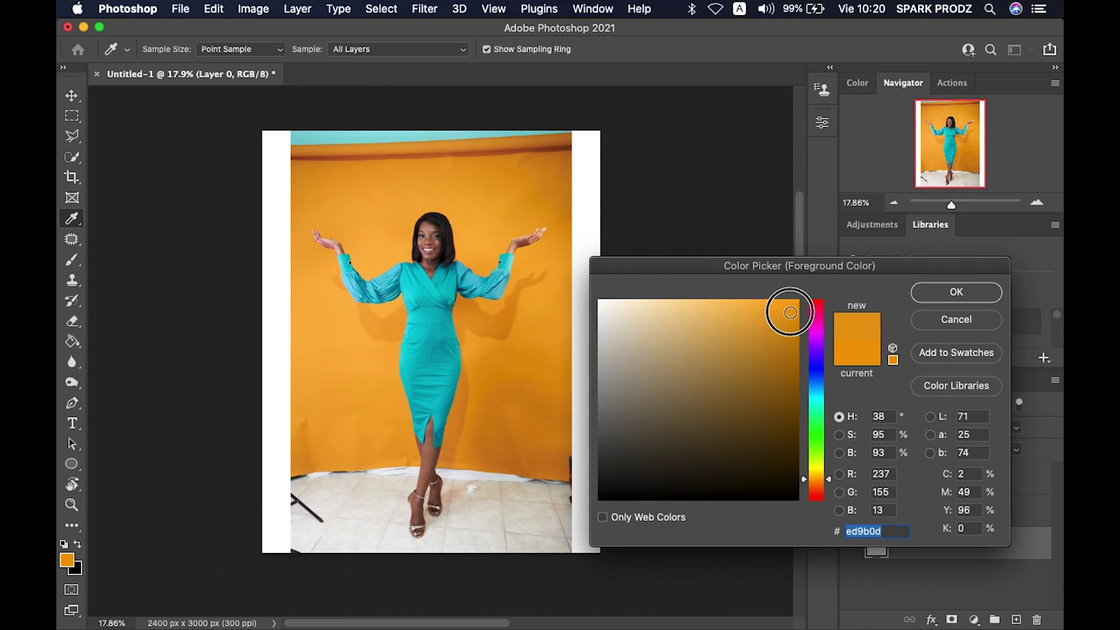
{"action": "left_click", "coordinate": [965, 292]}
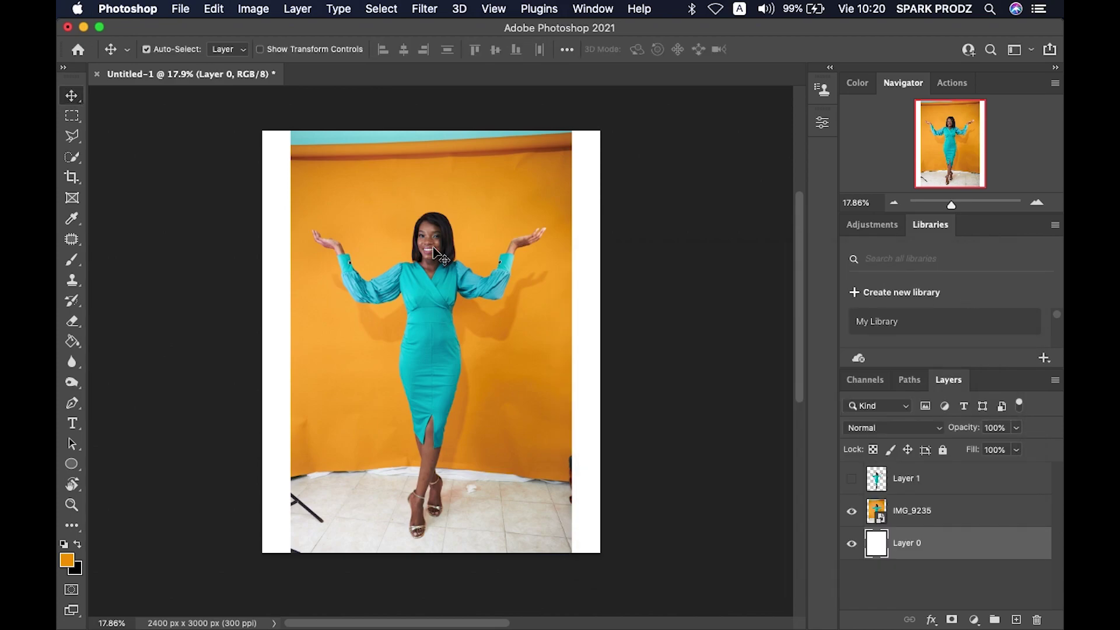
{"action": "left_click", "coordinate": [77, 347]}
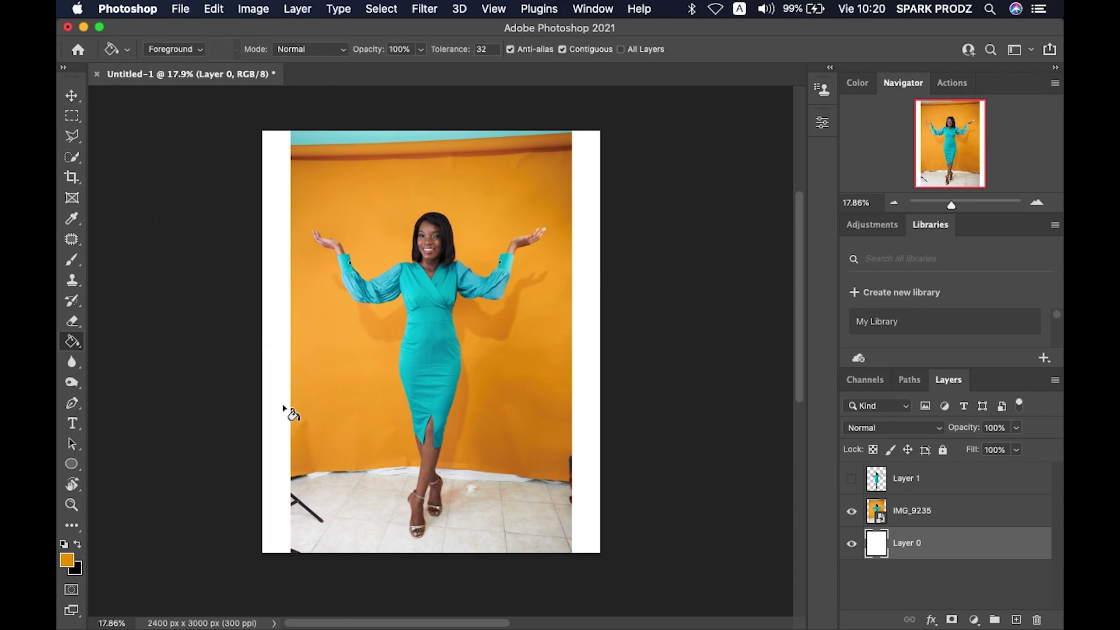
{"action": "left_click", "coordinate": [280, 414]}
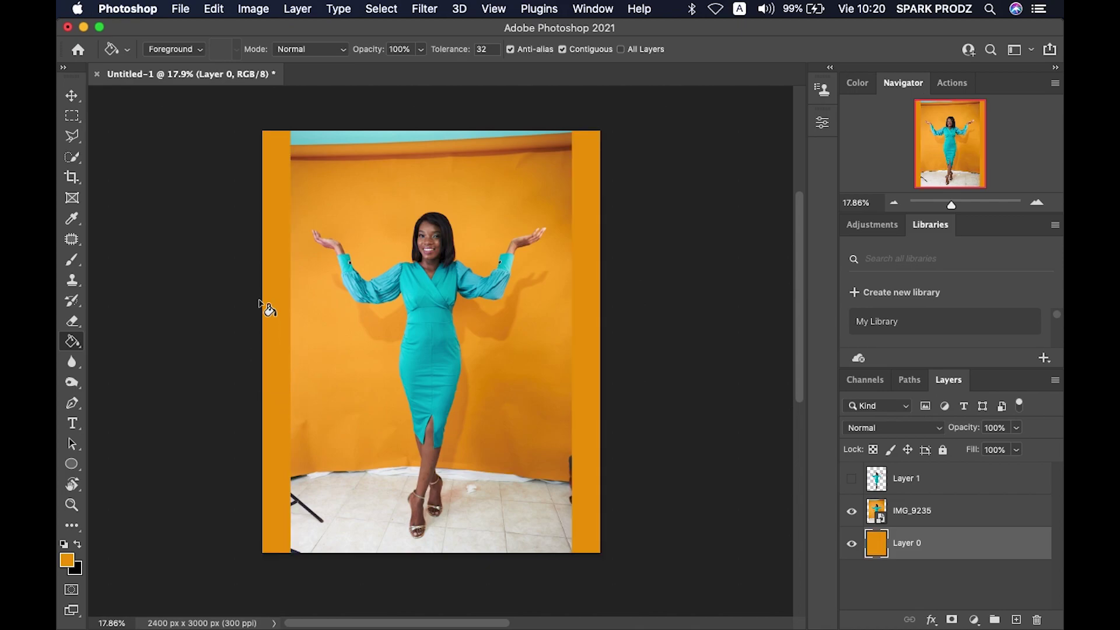
{"action": "left_click", "coordinate": [73, 97]}
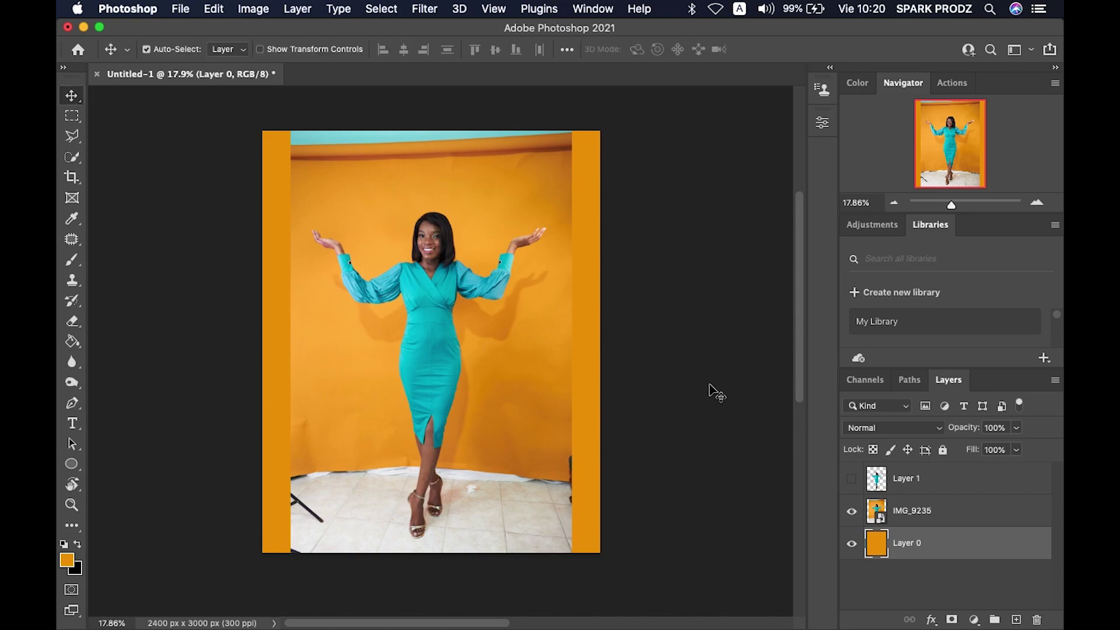
{"action": "left_click", "coordinate": [852, 511]}
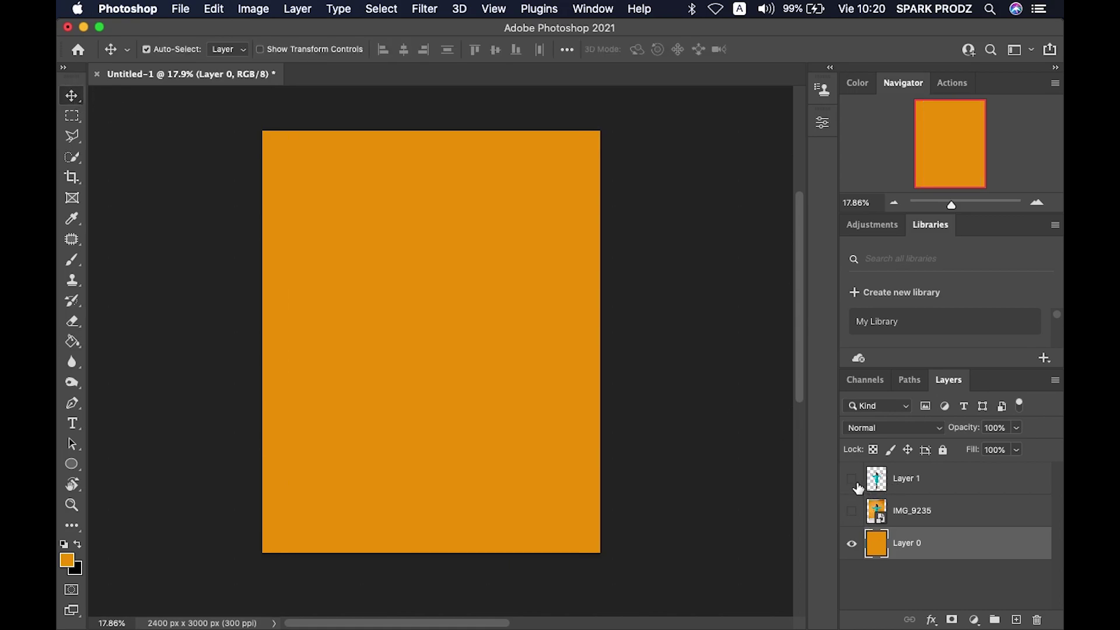
{"action": "left_click", "coordinate": [852, 480]}
{"action": "left_click_drag", "start_coordinate": [909, 551], "coordinate": [904, 516]}
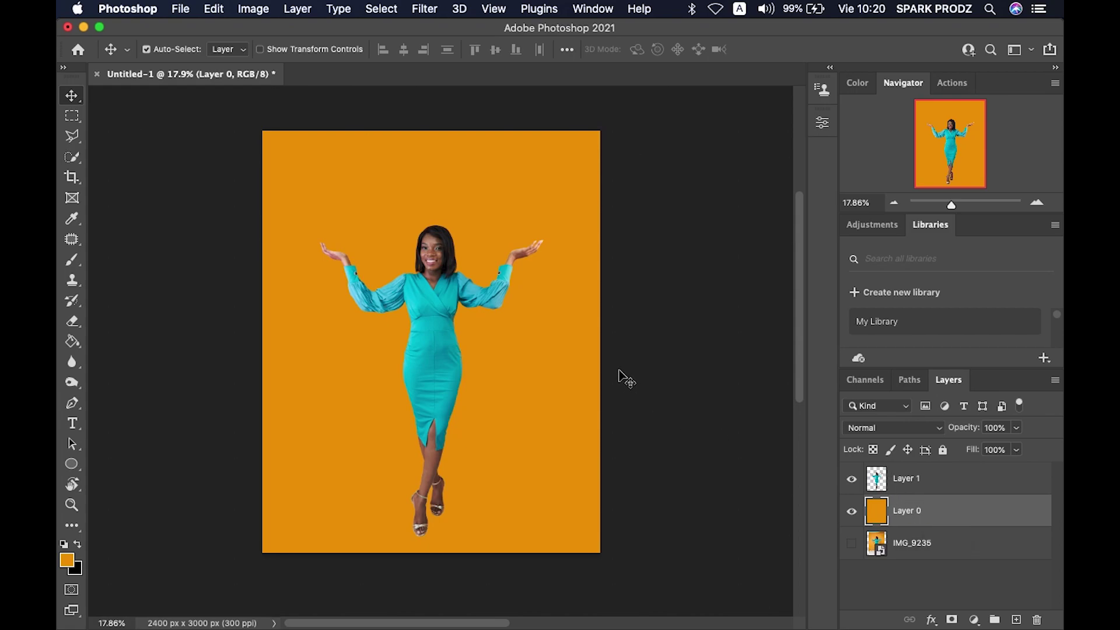
{"action": "scroll", "coordinate": [490, 350], "scroll_direction": "up", "scroll_amount": 3}
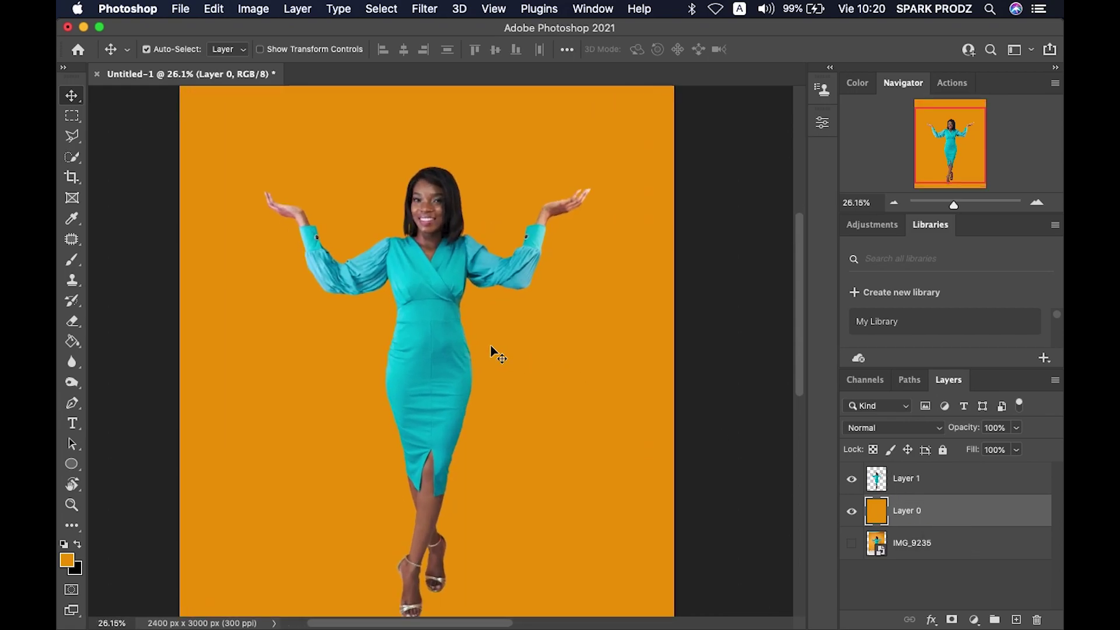
{"action": "scroll", "coordinate": [490, 350], "scroll_direction": "up", "scroll_amount": 5}
{"action": "scroll", "coordinate": [490, 346], "scroll_direction": "down", "scroll_amount": 2}
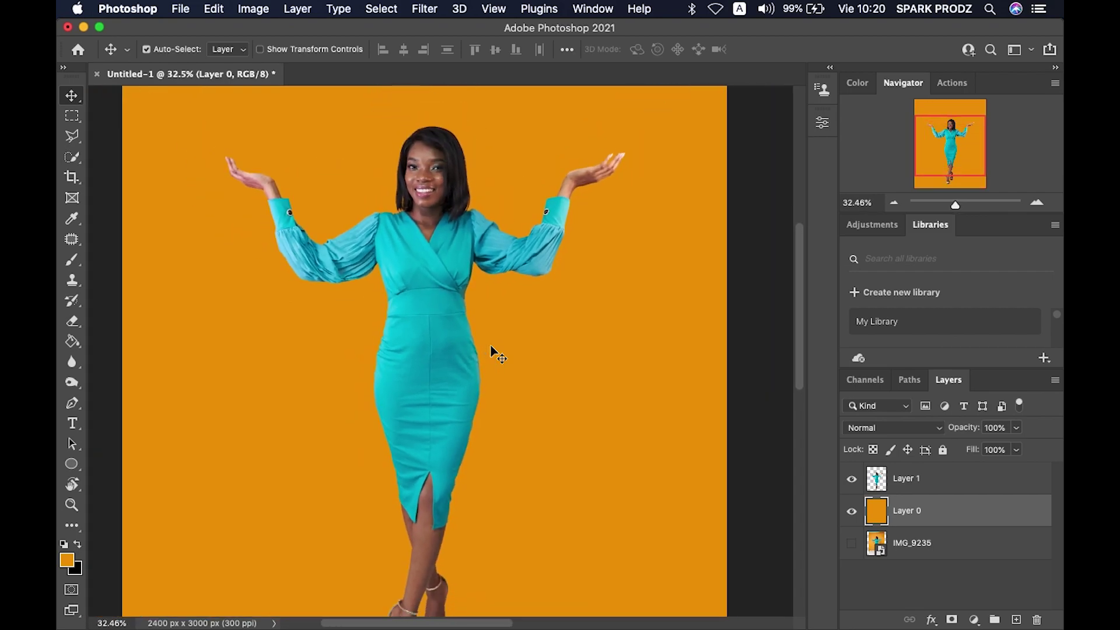
{"action": "scroll", "coordinate": [489, 345], "scroll_direction": "down", "scroll_amount": 2}
{"action": "scroll", "coordinate": [489, 346], "scroll_direction": "down", "scroll_amount": 1}
{"action": "scroll", "coordinate": [488, 345], "scroll_direction": "down", "scroll_amount": 1}
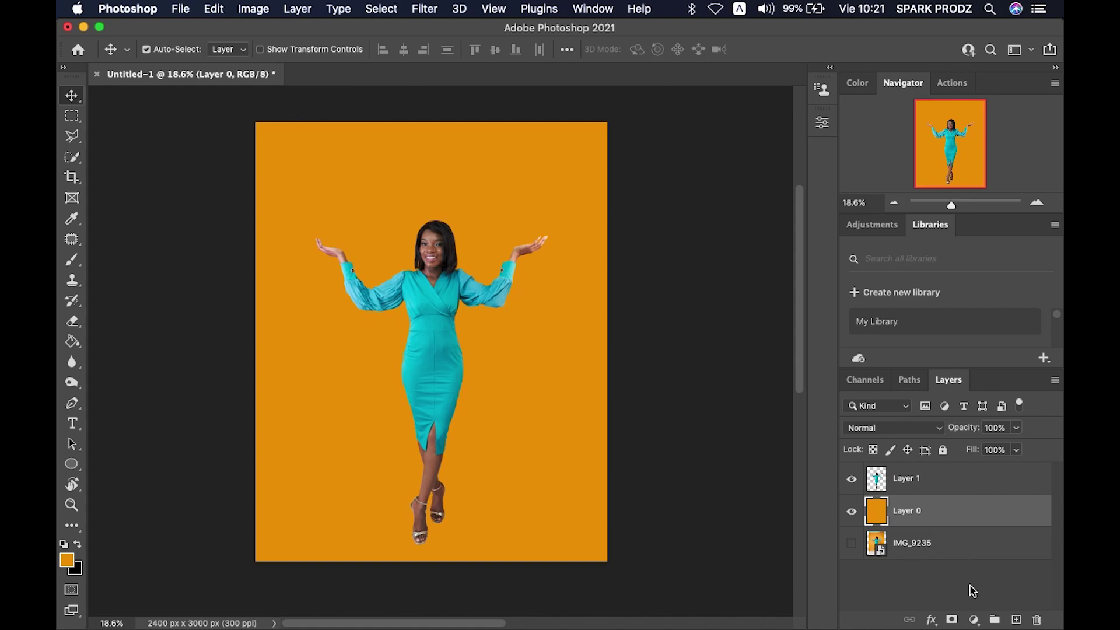
On a new layer, draw an Ellipse circle over the woman's torso with white fill.
{"action": "left_click", "coordinate": [1016, 620]}
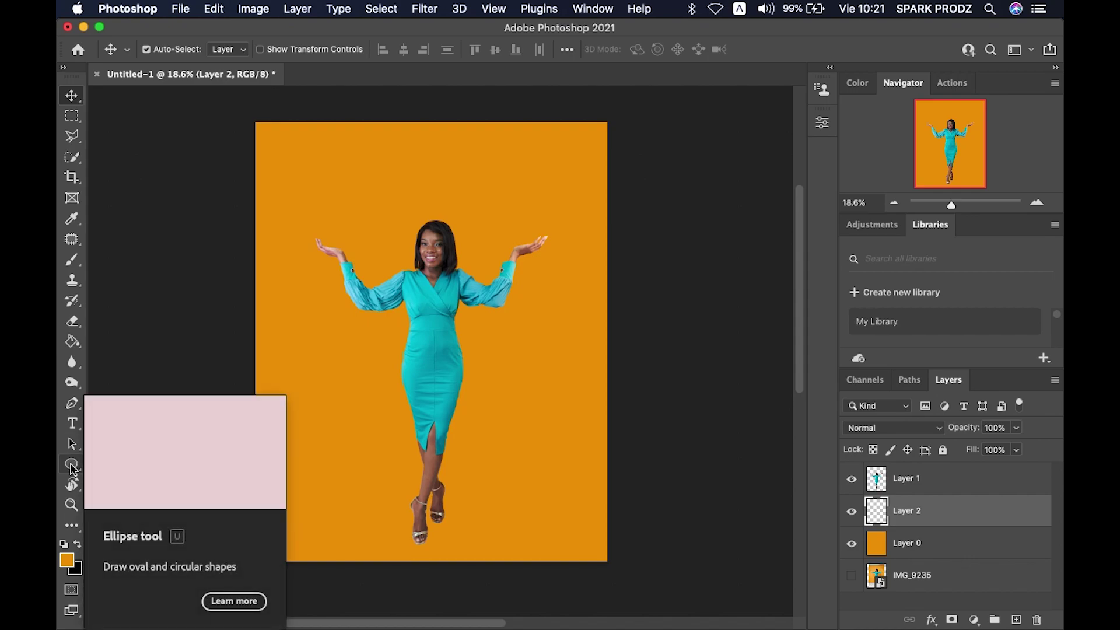
{"action": "left_click", "coordinate": [72, 465]}
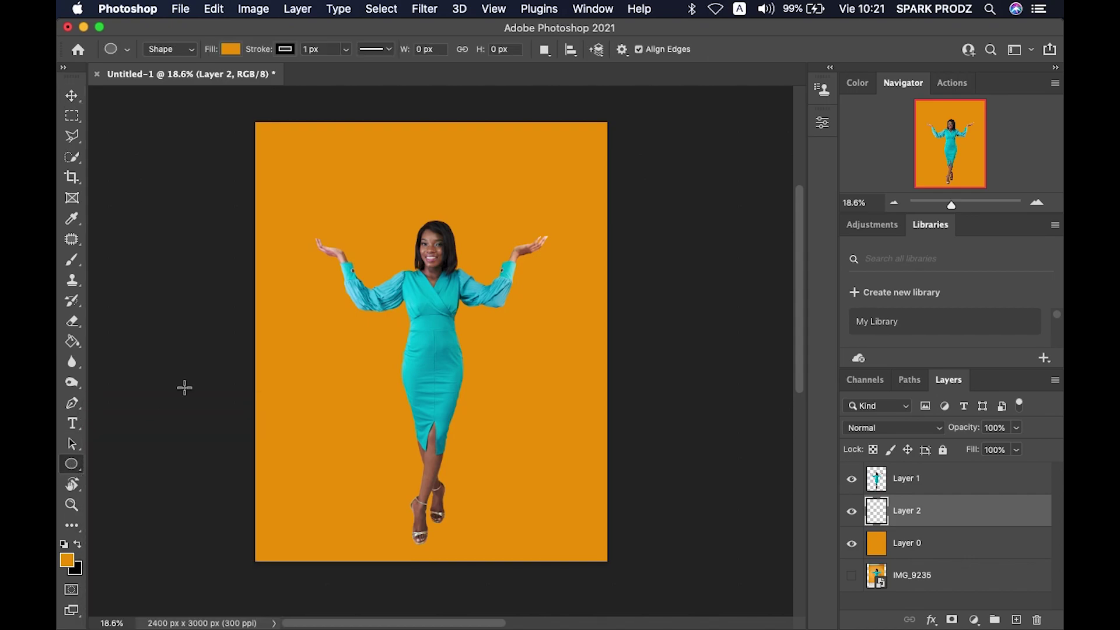
{"action": "left_click_drag", "start_coordinate": [333, 265], "coordinate": [492, 435]}
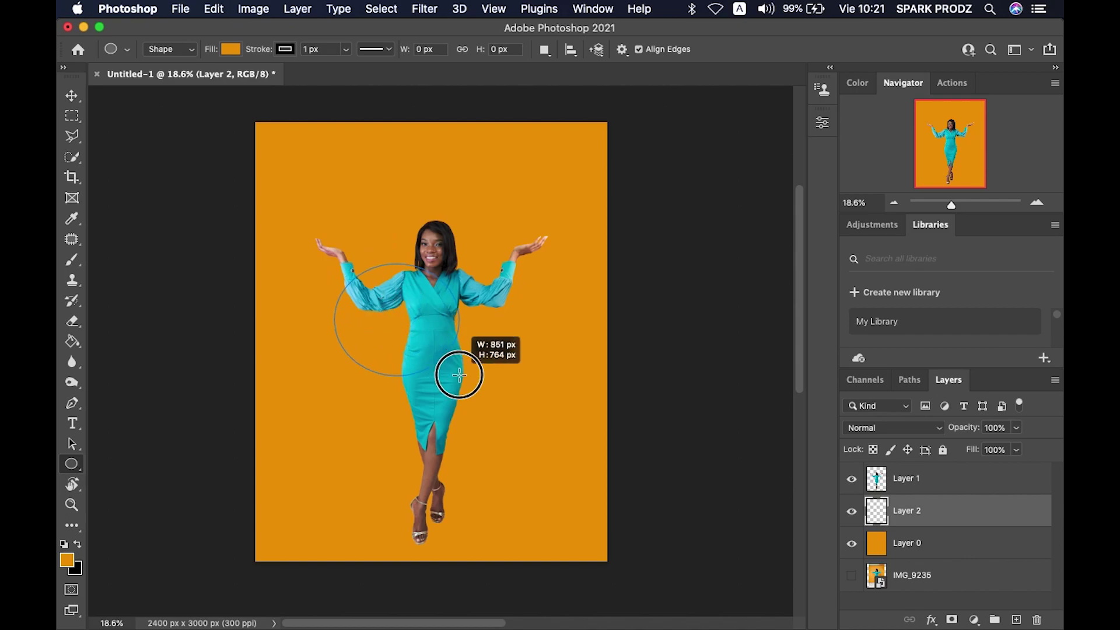
{"action": "left_click_drag", "start_coordinate": [491, 435], "coordinate": [494, 432]}
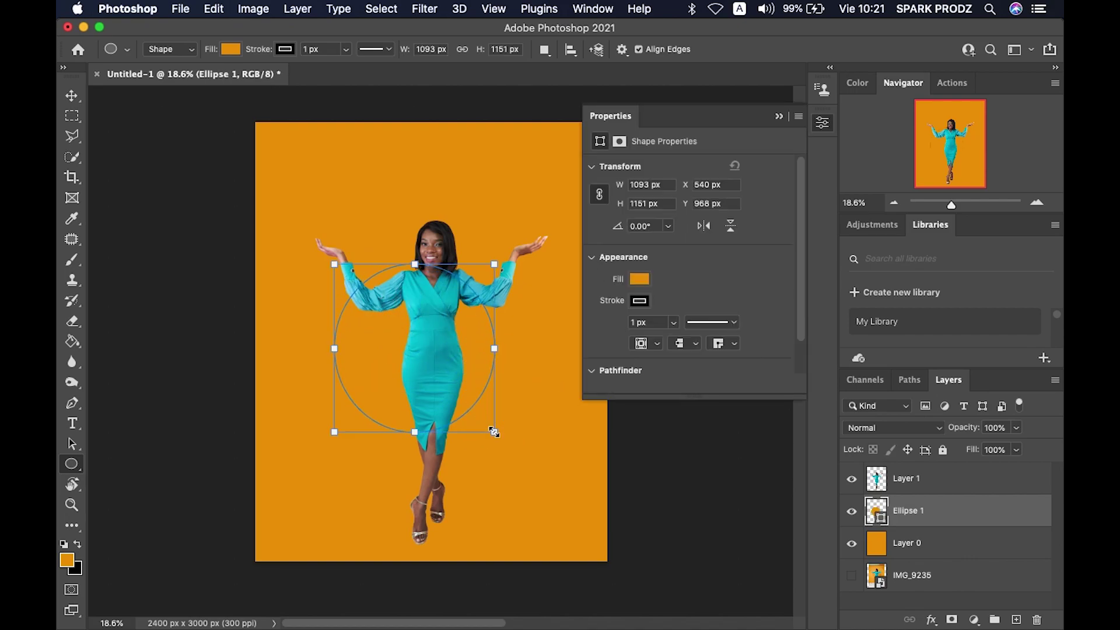
{"action": "left_click", "coordinate": [640, 279]}
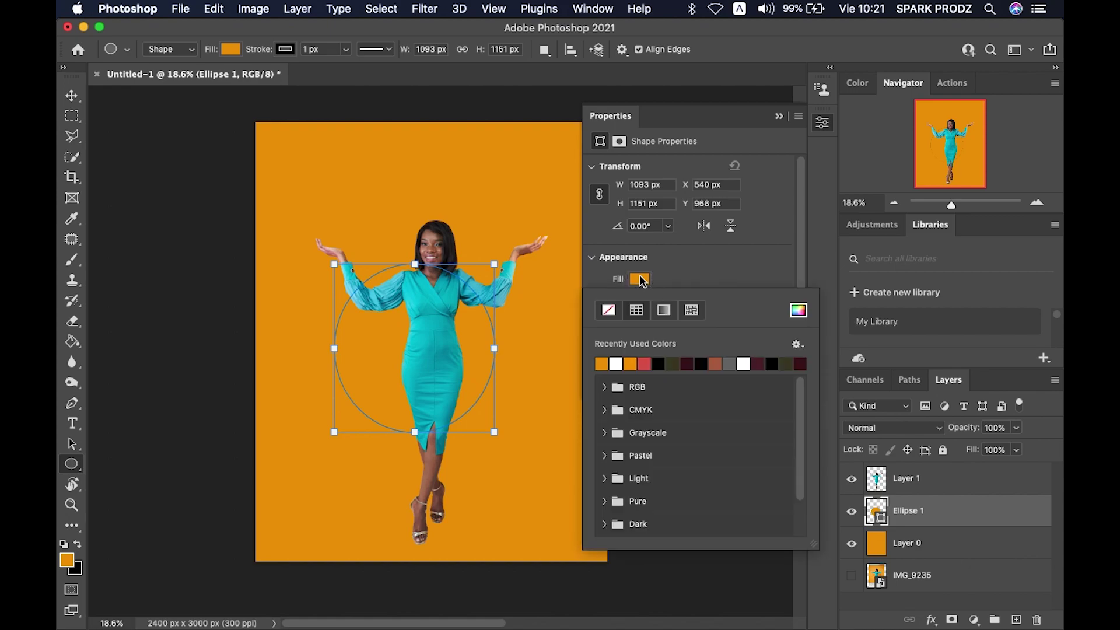
{"action": "left_click", "coordinate": [617, 361]}
{"action": "left_click", "coordinate": [779, 116]}
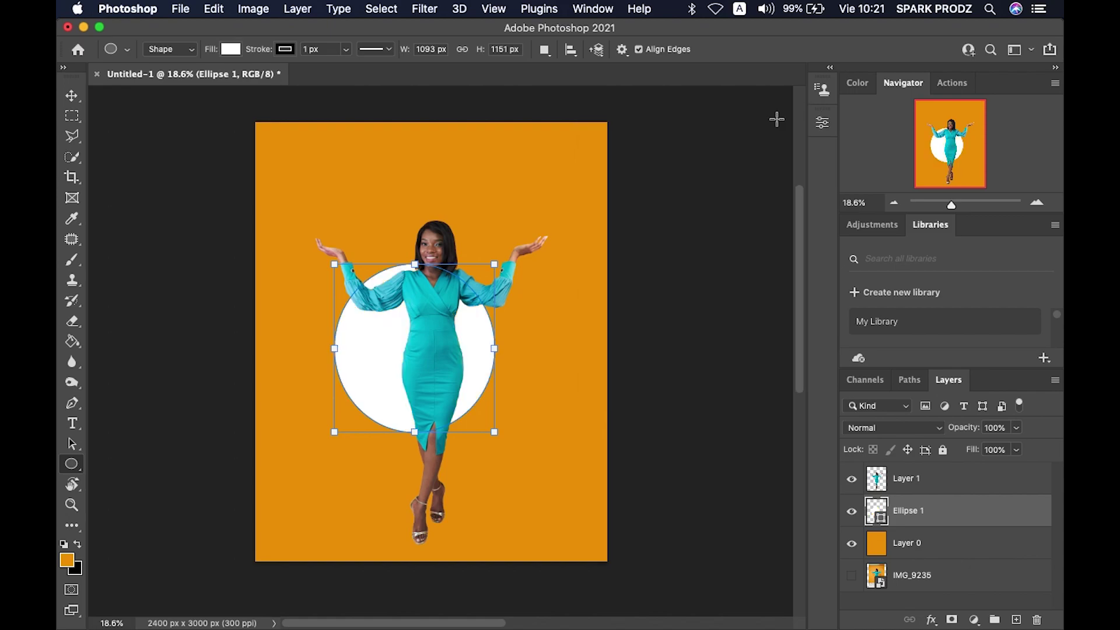
Move the white circle up so it sits behind the woman's upper body.
{"action": "left_click", "coordinate": [71, 95]}
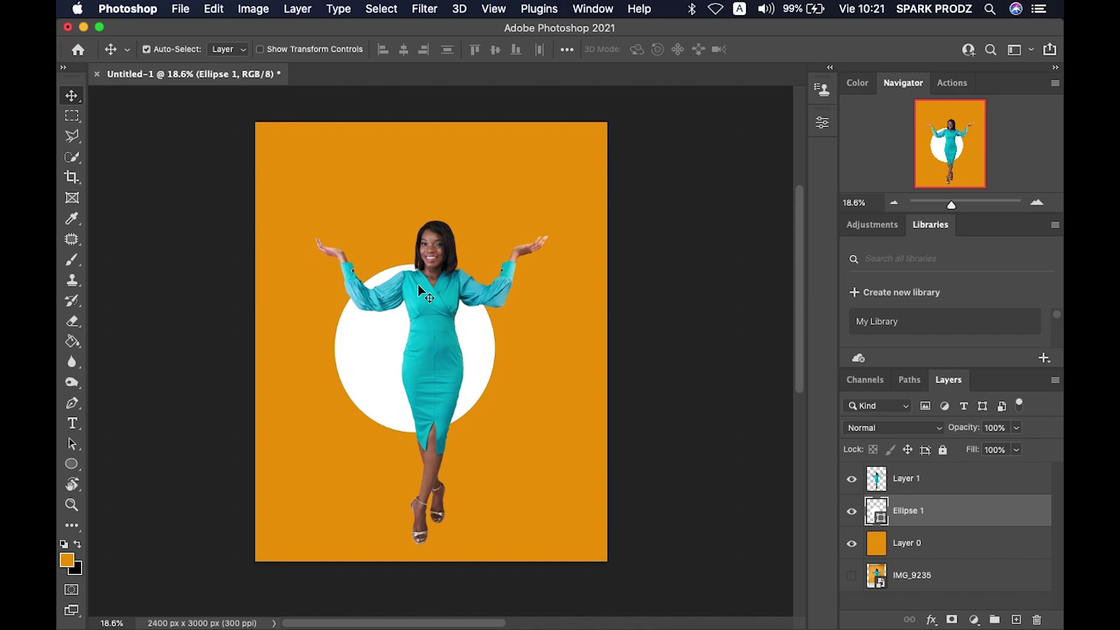
{"action": "left_click_drag", "start_coordinate": [487, 366], "coordinate": [505, 326]}
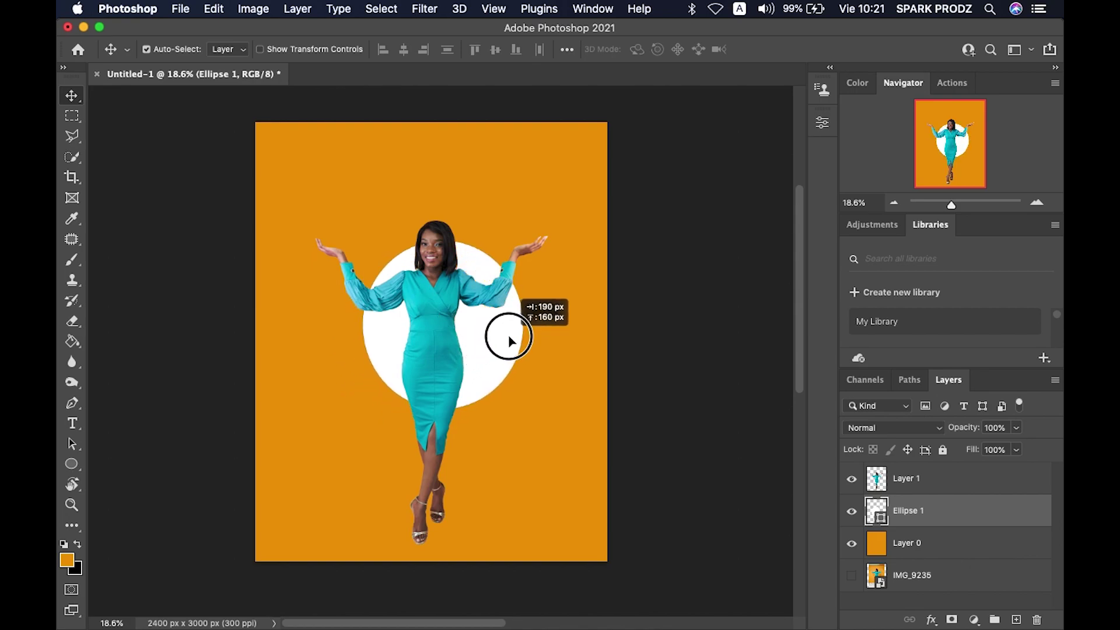
{"action": "left_click_drag", "start_coordinate": [505, 327], "coordinate": [503, 325]}
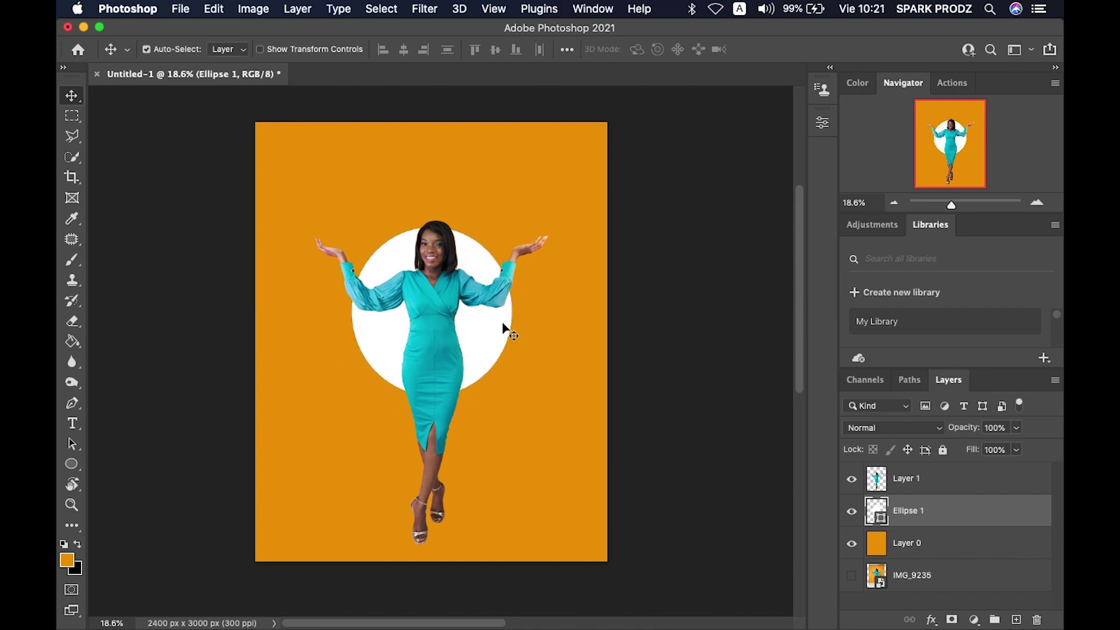
{"action": "left_click", "coordinate": [425, 10]}
{"action": "mouse_move", "coordinate": [432, 205]}
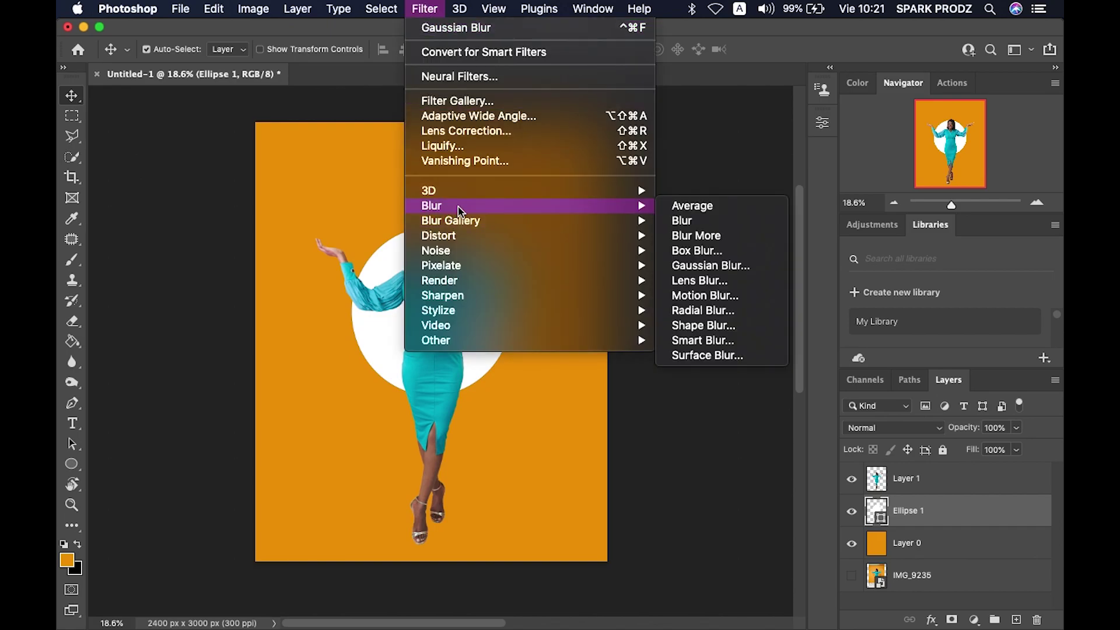
Apply a 365.1-pixel Gaussian Blur smart filter to the white circle, Ellipse 1.
{"action": "left_click", "coordinate": [705, 266]}
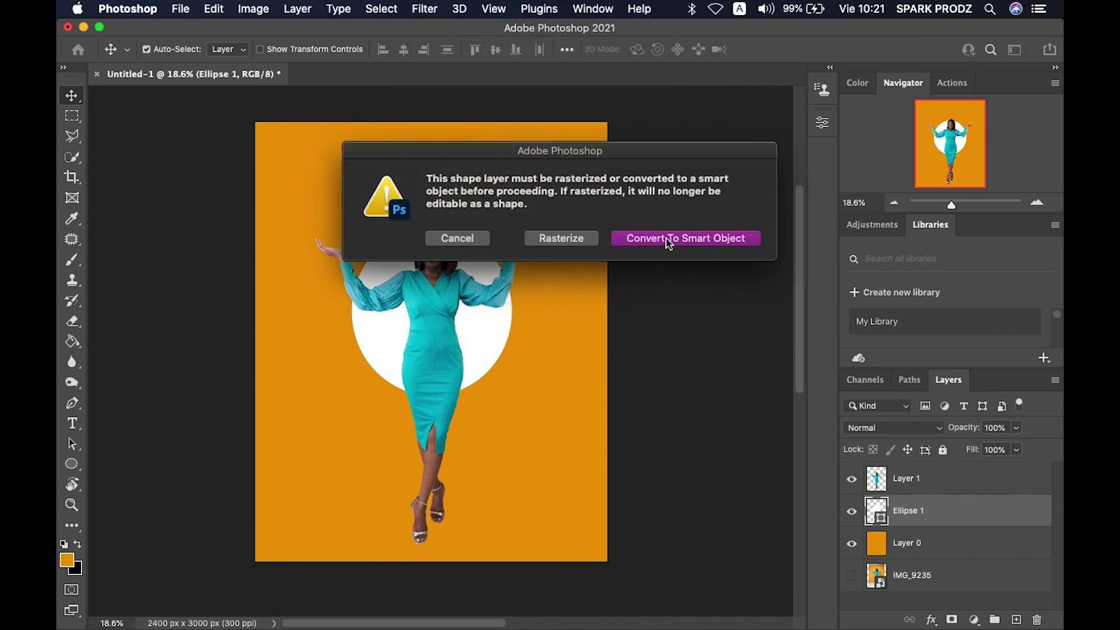
{"action": "left_click", "coordinate": [669, 242]}
{"action": "left_click_drag", "start_coordinate": [782, 363], "coordinate": [891, 369]}
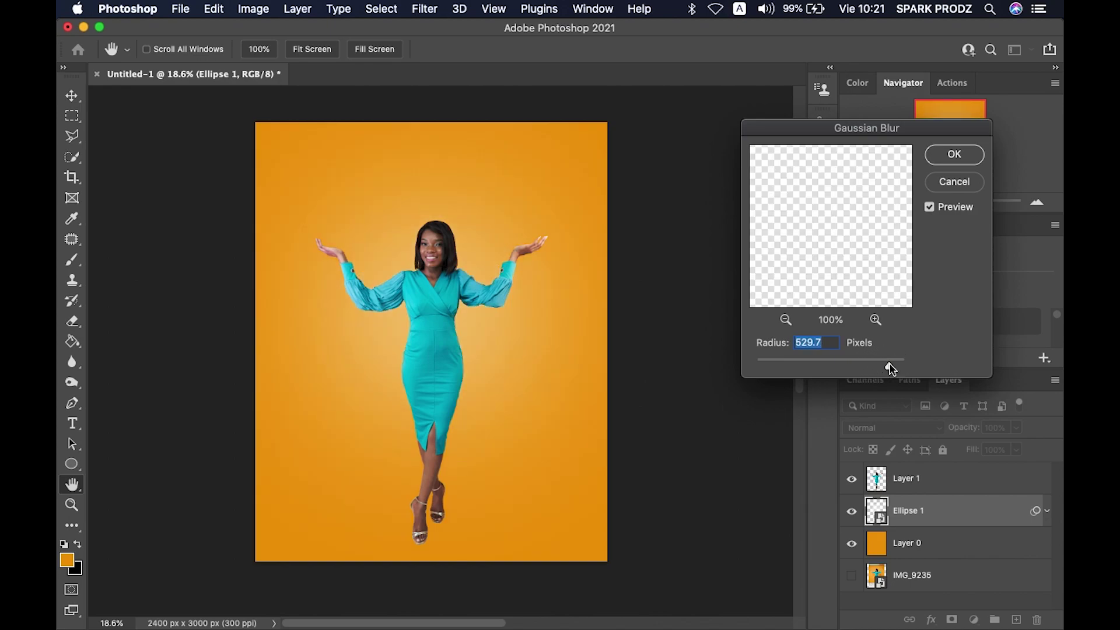
{"action": "left_click_drag", "start_coordinate": [890, 369], "coordinate": [885, 369]}
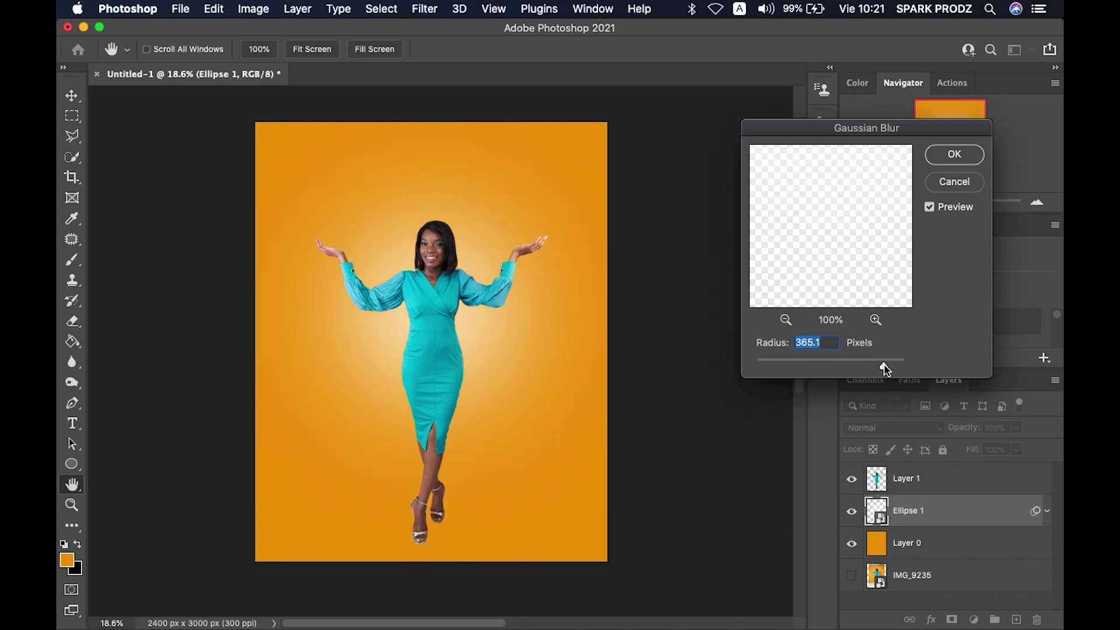
{"action": "left_click", "coordinate": [954, 156]}
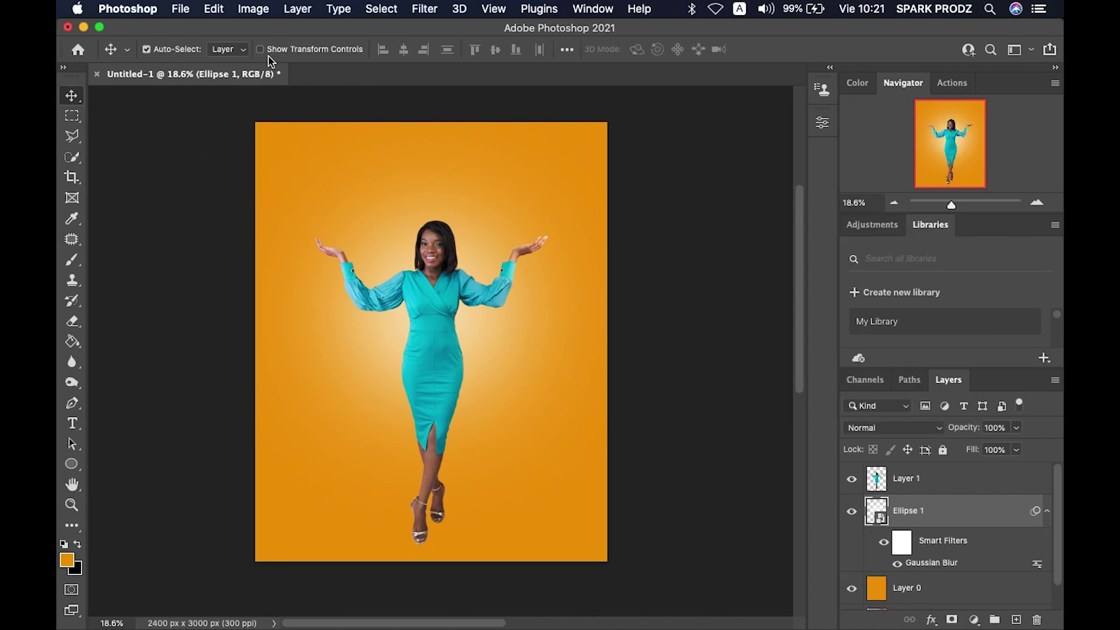
{"action": "left_click", "coordinate": [260, 49]}
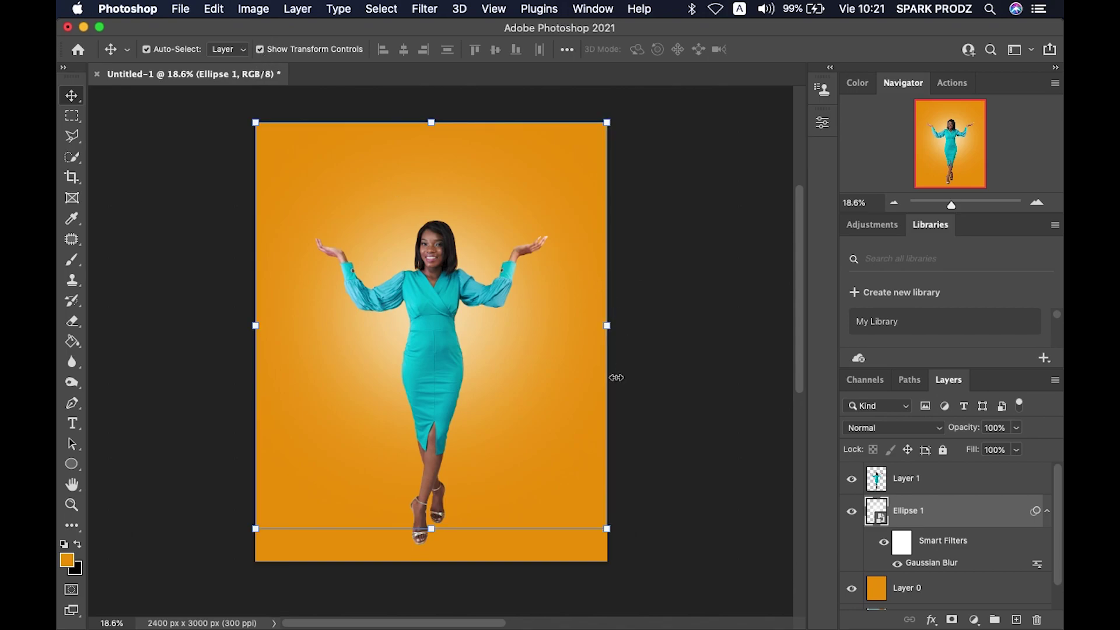
Scale the glow circle up to 115%, shift it slightly up-left, and commit.
{"action": "left_click", "coordinate": [606, 530]}
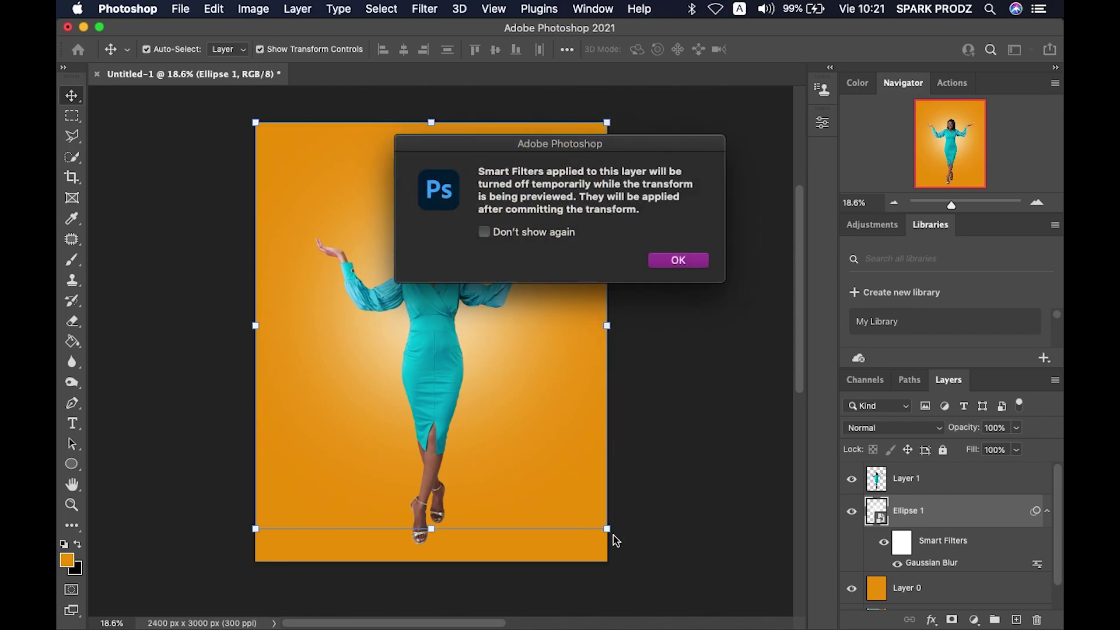
{"action": "left_click", "coordinate": [676, 258]}
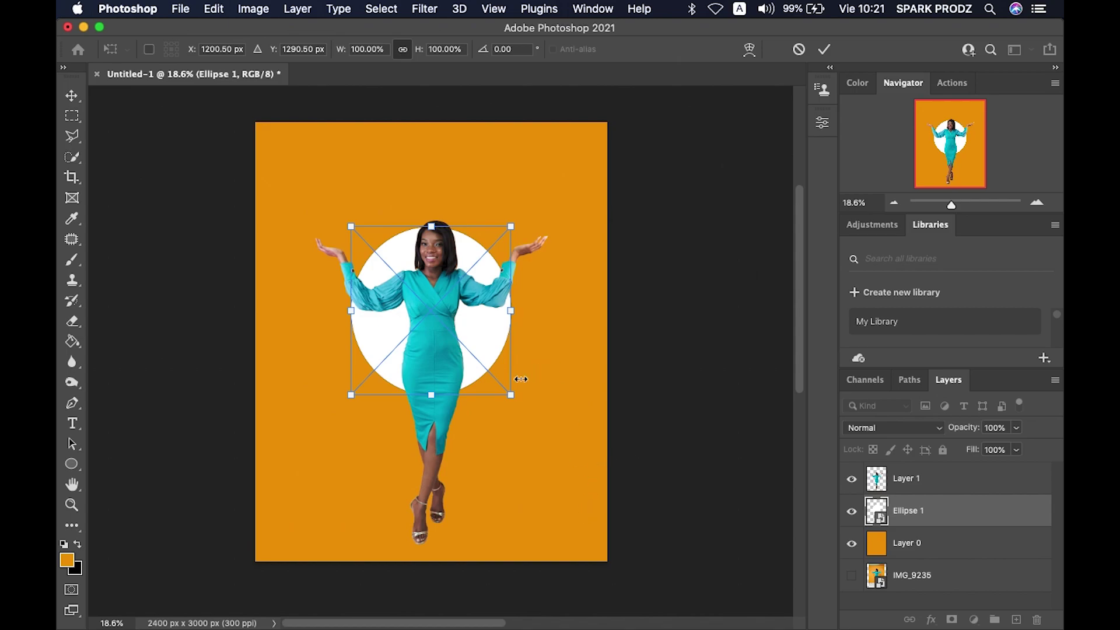
{"action": "left_click", "coordinate": [511, 396]}
{"action": "left_click_drag", "start_coordinate": [526, 413], "coordinate": [535, 420]}
{"action": "left_click_drag", "start_coordinate": [505, 335], "coordinate": [492, 329]}
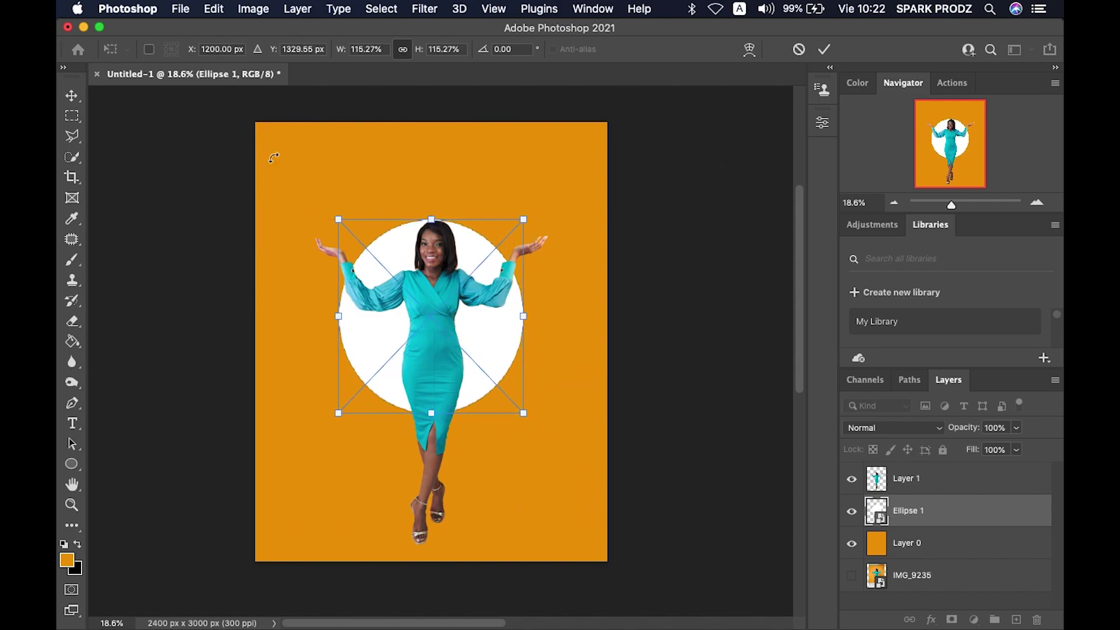
{"action": "left_click", "coordinate": [73, 97]}
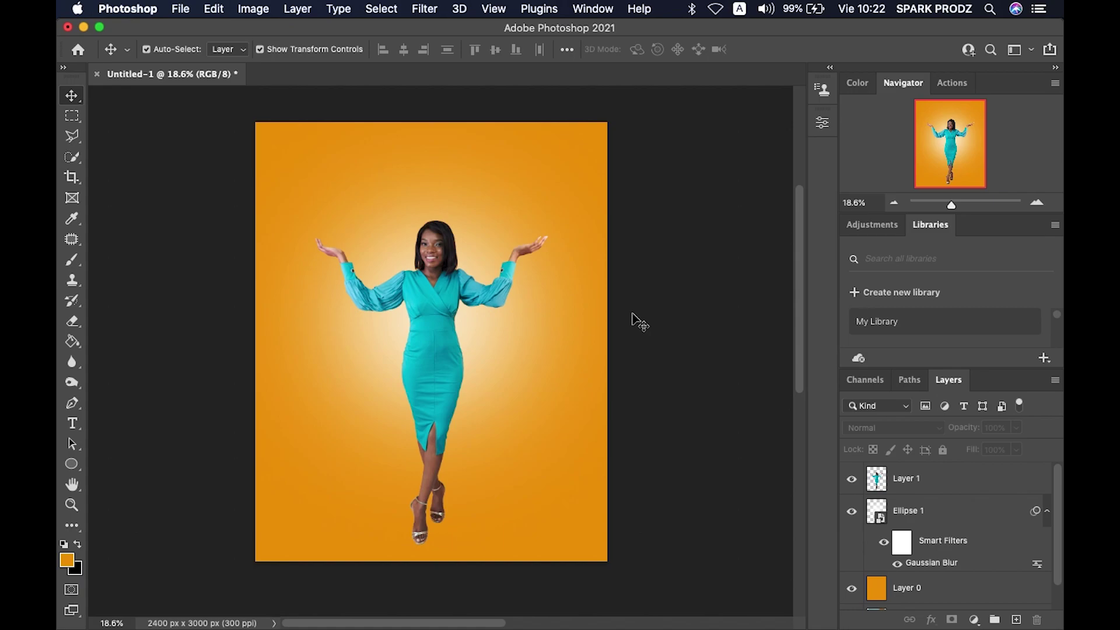
Bring the balloon image files onto the Photoshop canvas.
{"action": "scroll", "coordinate": [492, 291], "scroll_direction": "up", "scroll_amount": 3}
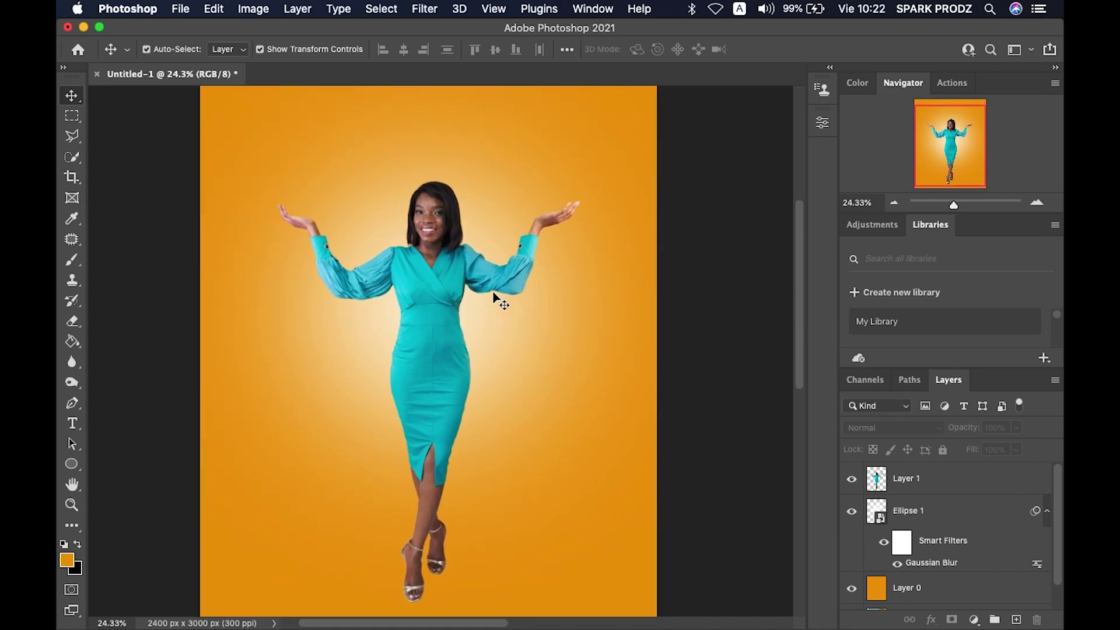
{"action": "scroll", "coordinate": [492, 291], "scroll_direction": "down", "scroll_amount": 4}
{"action": "scroll", "coordinate": [492, 291], "scroll_direction": "down", "scroll_amount": 1}
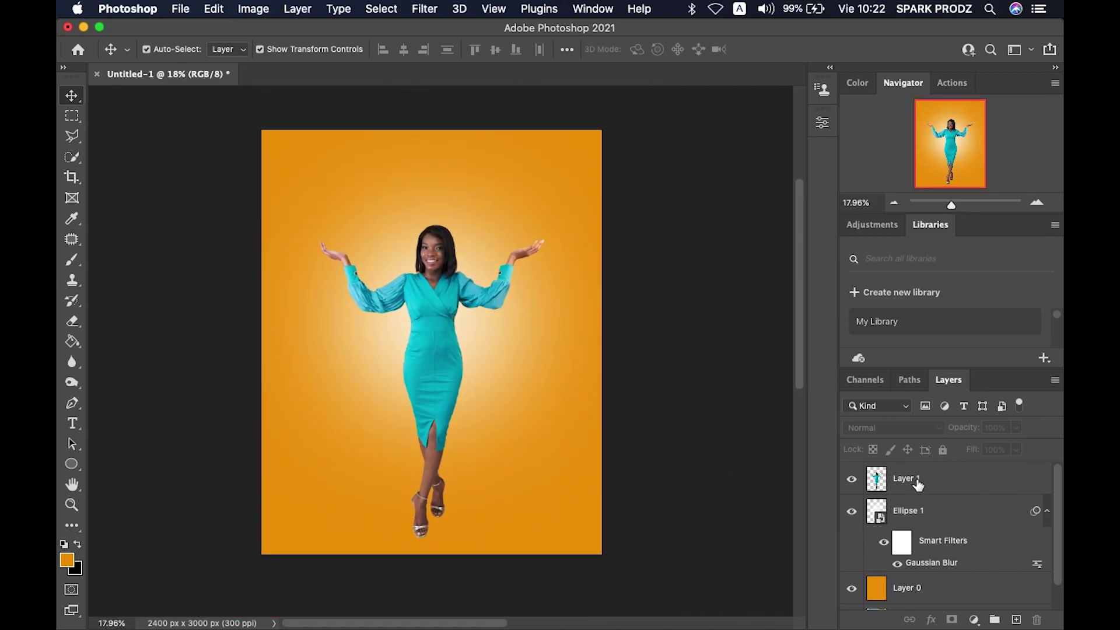
{"action": "left_click_drag", "start_coordinate": [917, 484], "coordinate": [386, 393]}
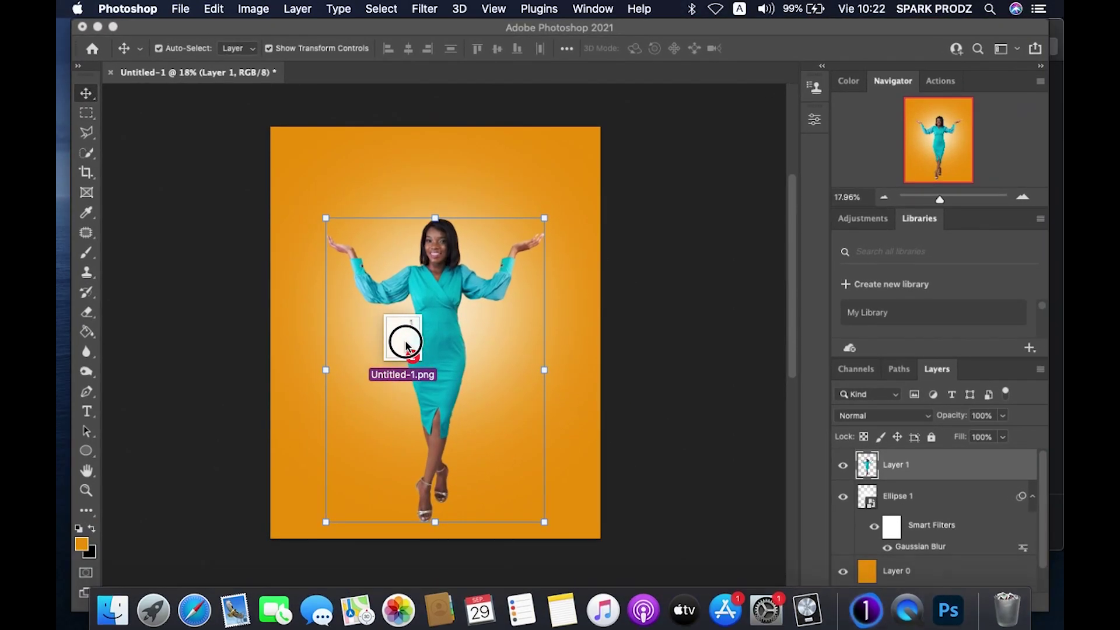
Place the 3 and 1 balloons, setting the 1 balloon on the woman's raised right hand.
{"action": "left_click_drag", "start_coordinate": [406, 344], "coordinate": [406, 381]}
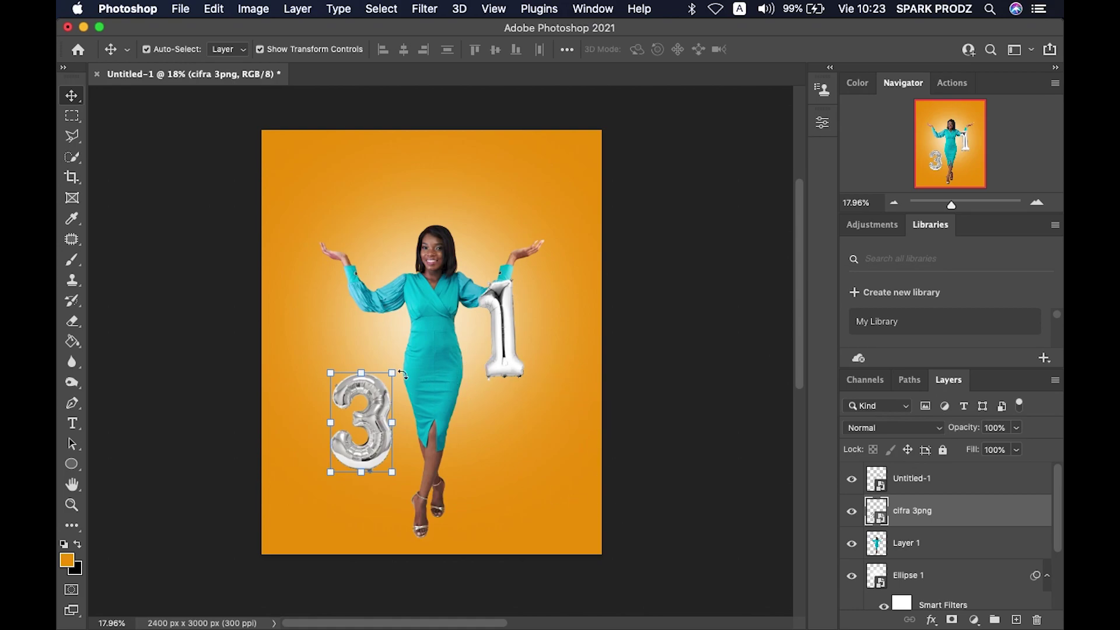
{"action": "key", "text": "ctrl+z"}
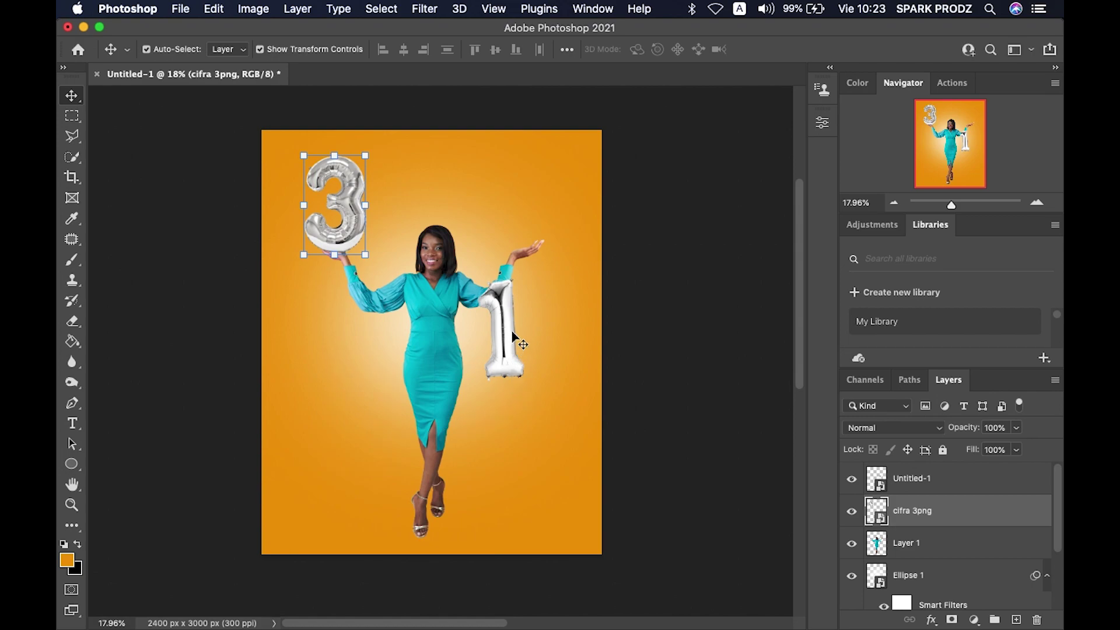
{"action": "left_click", "coordinate": [523, 428]}
{"action": "left_click_drag", "start_coordinate": [509, 352], "coordinate": [524, 225]}
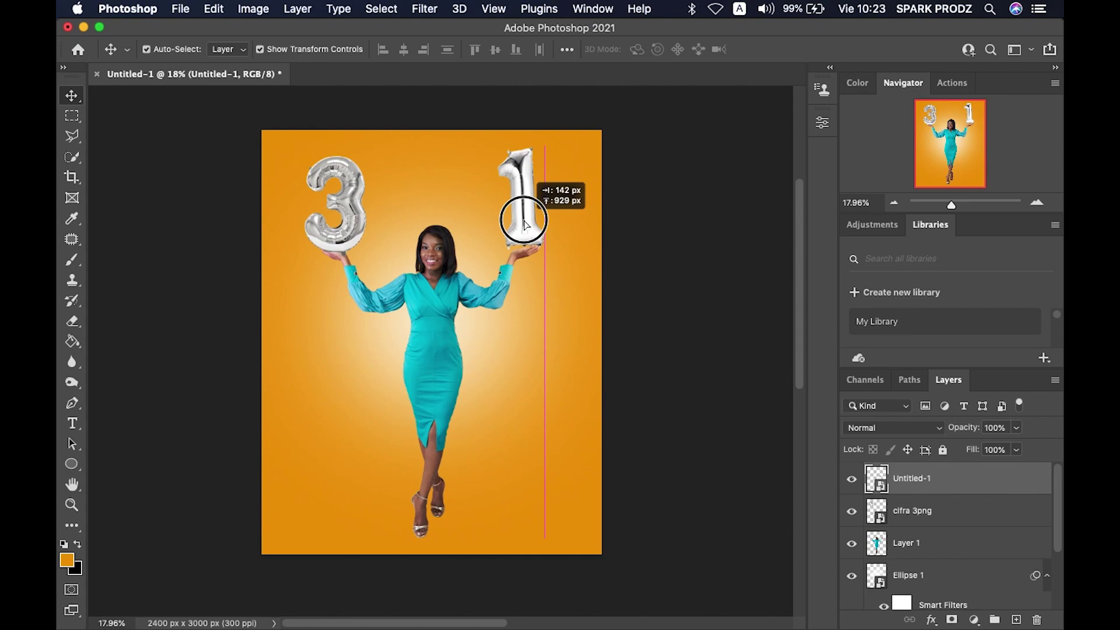
{"action": "left_click_drag", "start_coordinate": [524, 224], "coordinate": [521, 220]}
{"action": "scroll", "coordinate": [551, 262], "scroll_direction": "up", "scroll_amount": 5}
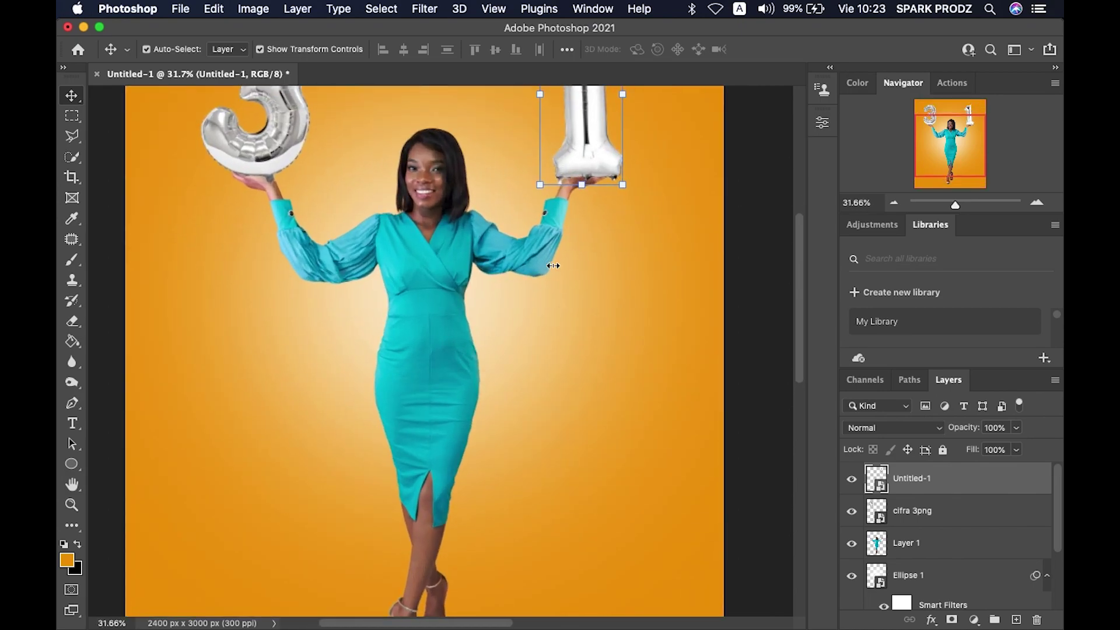
{"action": "scroll", "coordinate": [600, 262], "scroll_direction": "up", "scroll_amount": 5}
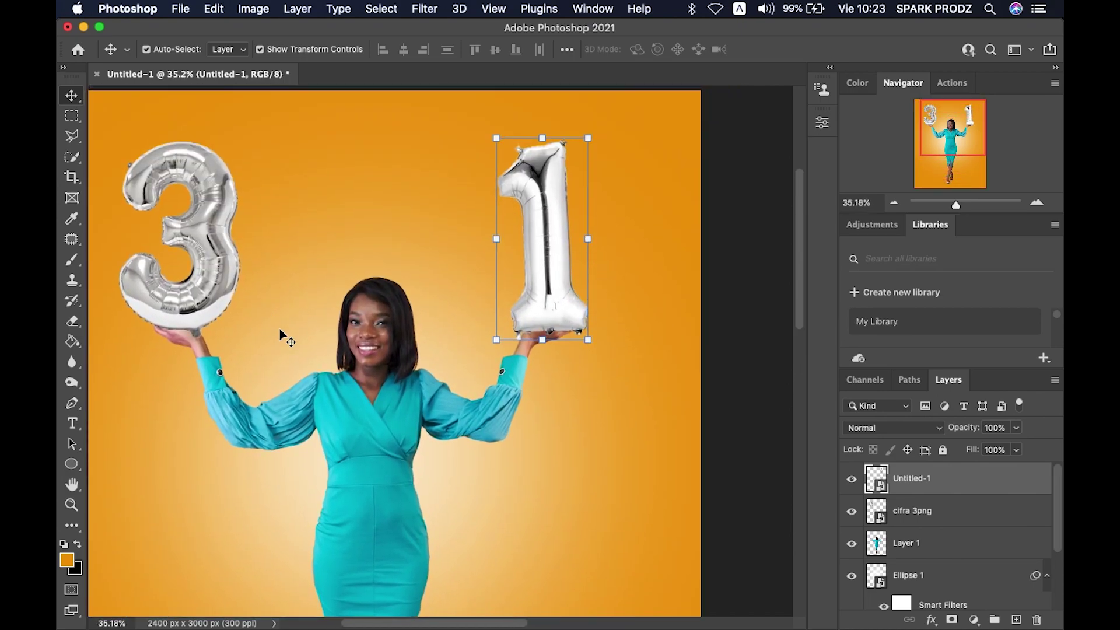
{"action": "scroll", "coordinate": [280, 334], "scroll_direction": "left", "scroll_amount": 3}
Move the cifra 3png balloon layer beneath the woman's Layer 1.
{"action": "left_click", "coordinate": [227, 280]}
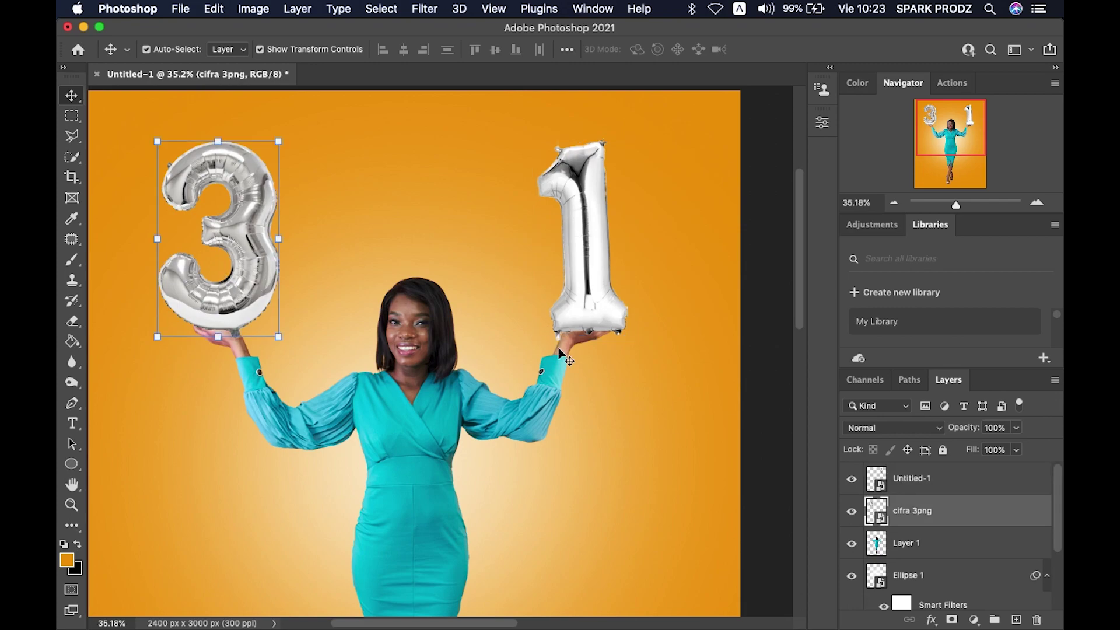
{"action": "left_click_drag", "start_coordinate": [911, 513], "coordinate": [909, 554]}
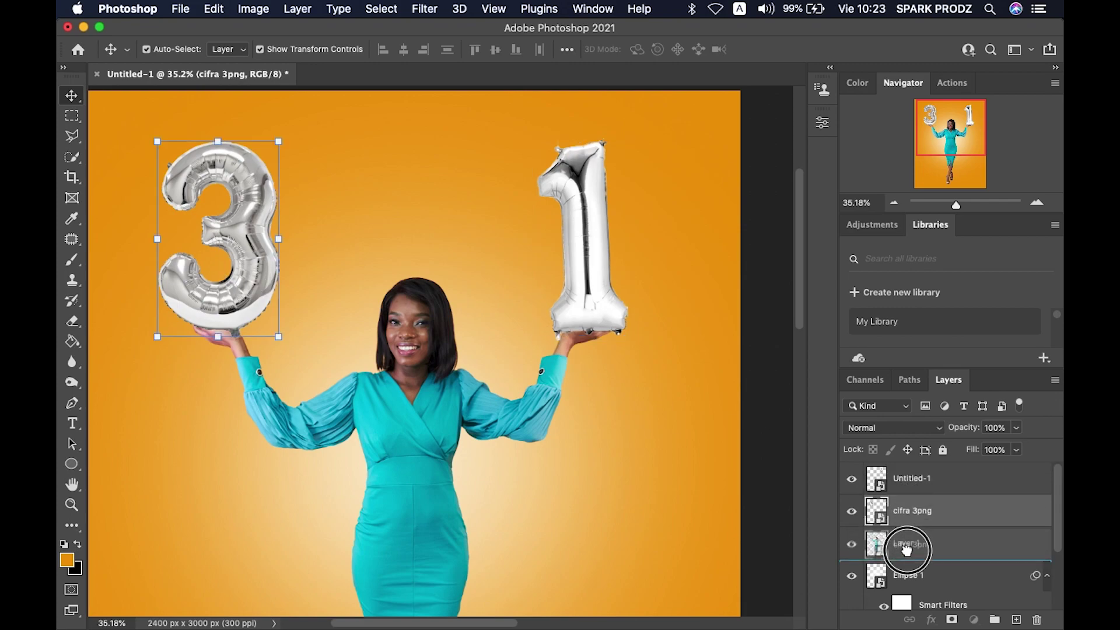
{"action": "left_click_drag", "start_coordinate": [915, 513], "coordinate": [914, 475]}
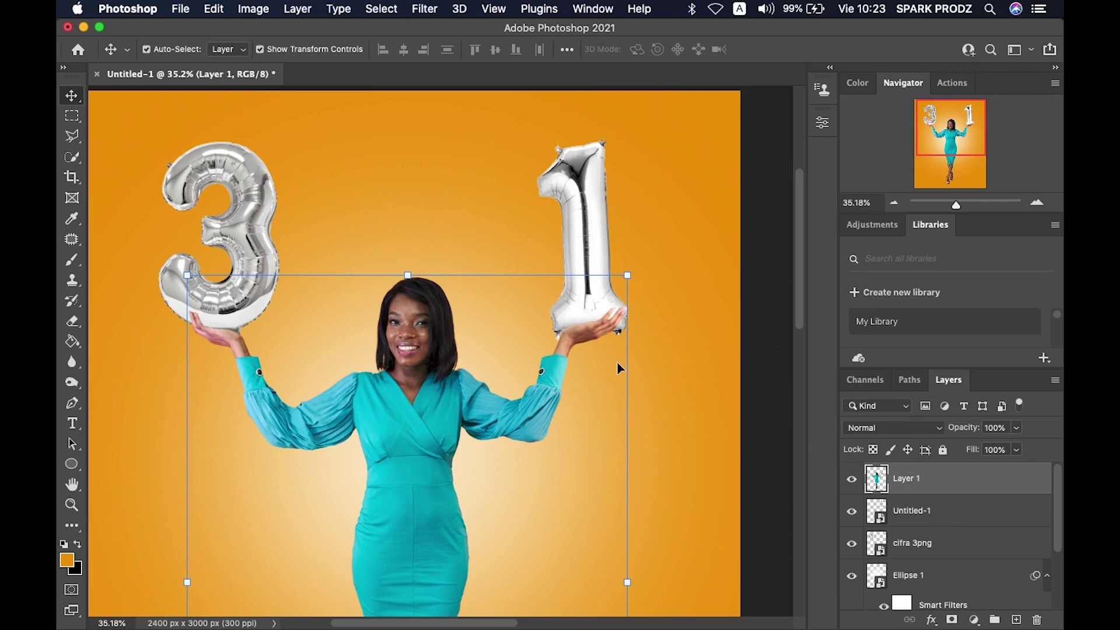
Zoom and pan to check the woman's hands in front of the balloons.
{"action": "scroll", "coordinate": [617, 363], "scroll_direction": "up", "scroll_amount": 2}
{"action": "scroll", "coordinate": [615, 363], "scroll_direction": "up", "scroll_amount": 2}
{"action": "scroll", "coordinate": [615, 362], "scroll_direction": "up", "scroll_amount": 2}
{"action": "scroll", "coordinate": [615, 362], "scroll_direction": "up", "scroll_amount": 2}
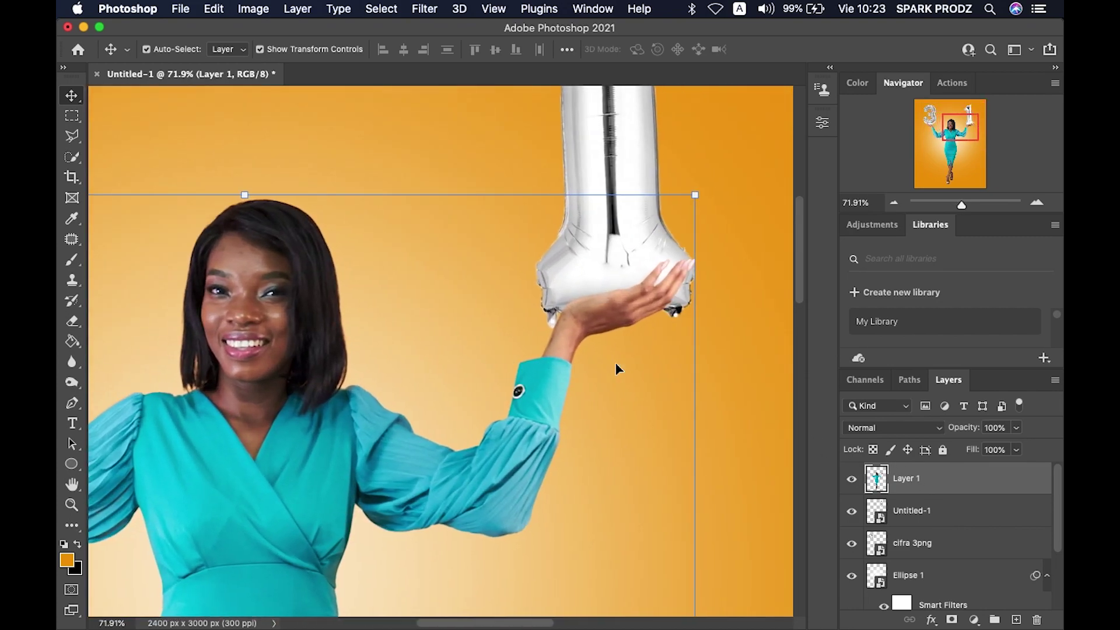
{"action": "scroll", "coordinate": [616, 363], "scroll_direction": "down", "scroll_amount": 1}
{"action": "scroll", "coordinate": [615, 367], "scroll_direction": "down", "scroll_amount": 2}
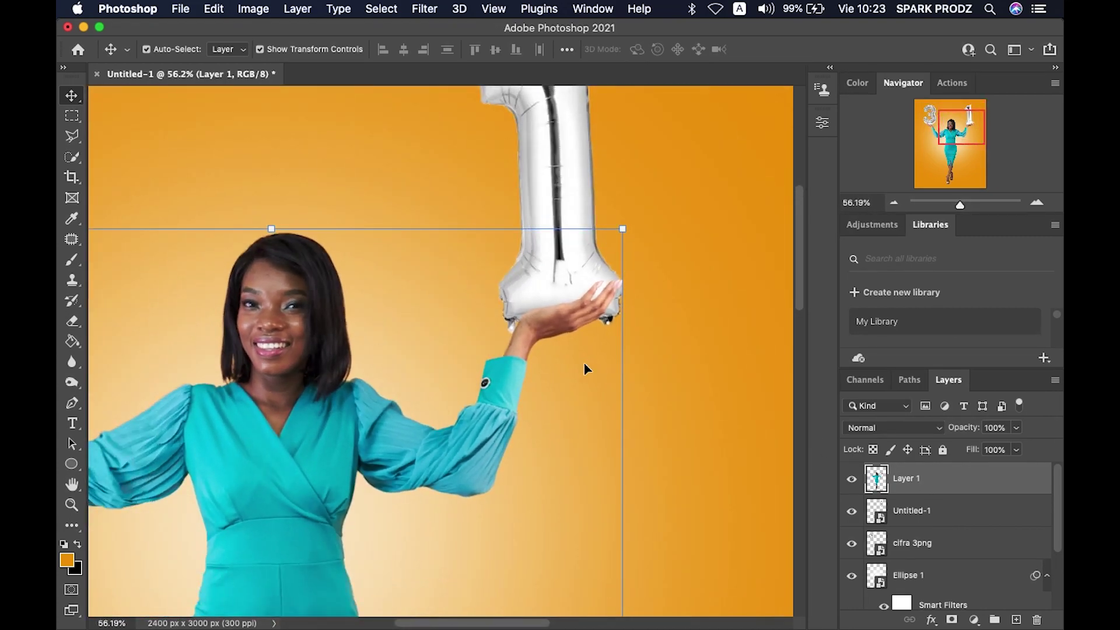
{"action": "scroll", "coordinate": [401, 364], "scroll_direction": "left", "scroll_amount": 8}
{"action": "scroll", "coordinate": [401, 365], "scroll_direction": "left", "scroll_amount": 2}
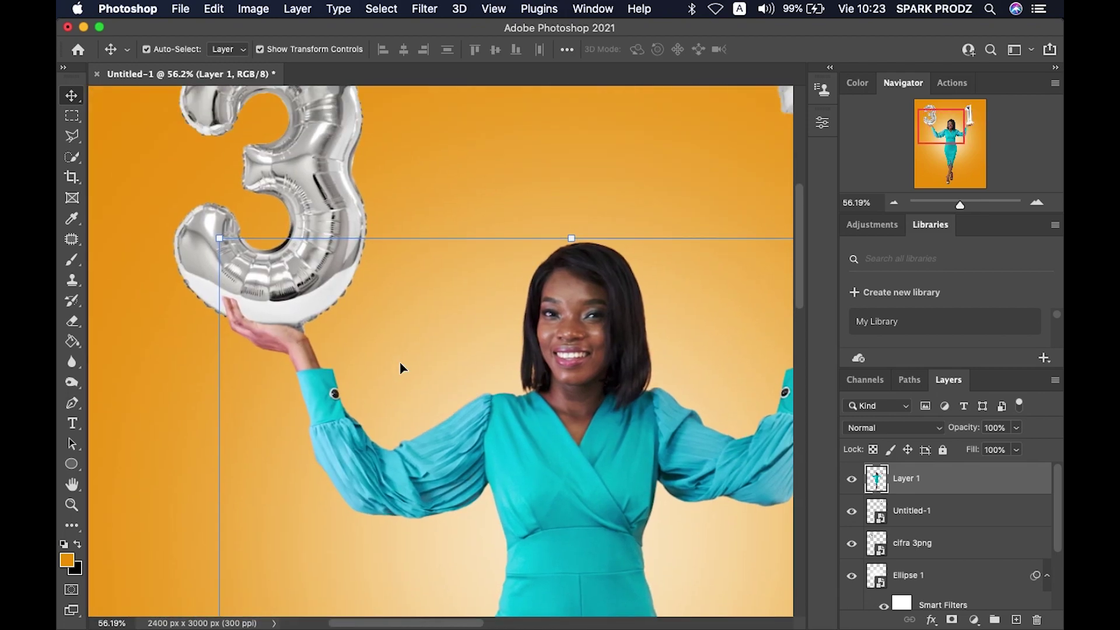
{"action": "scroll", "coordinate": [376, 351], "scroll_direction": "down", "scroll_amount": 1}
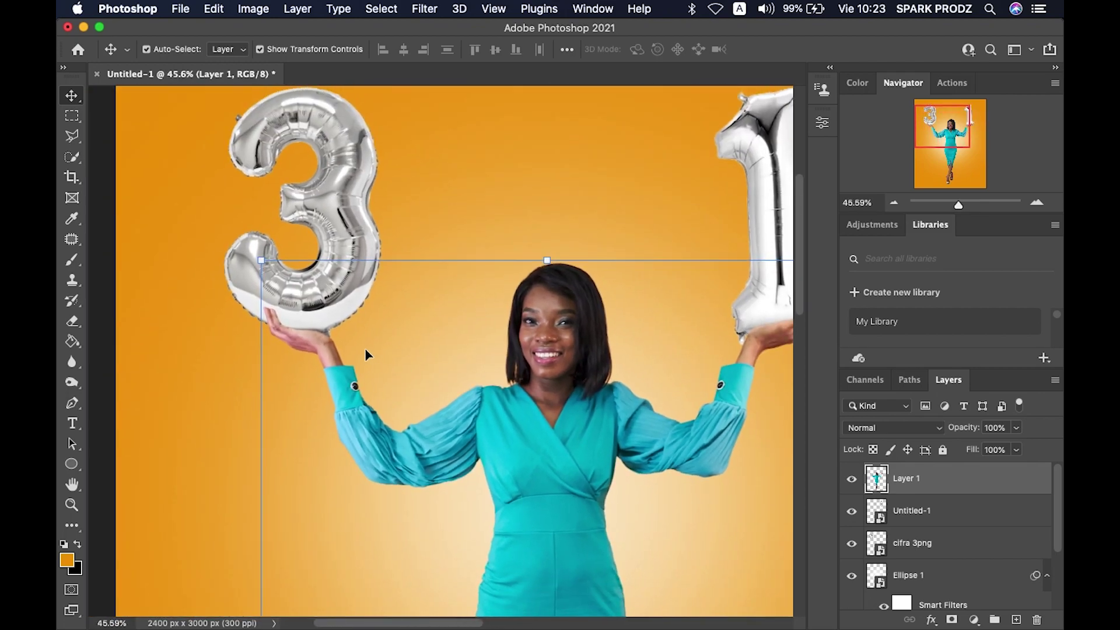
{"action": "scroll", "coordinate": [366, 354], "scroll_direction": "down", "scroll_amount": 1}
{"action": "scroll", "coordinate": [366, 354], "scroll_direction": "down", "scroll_amount": 1}
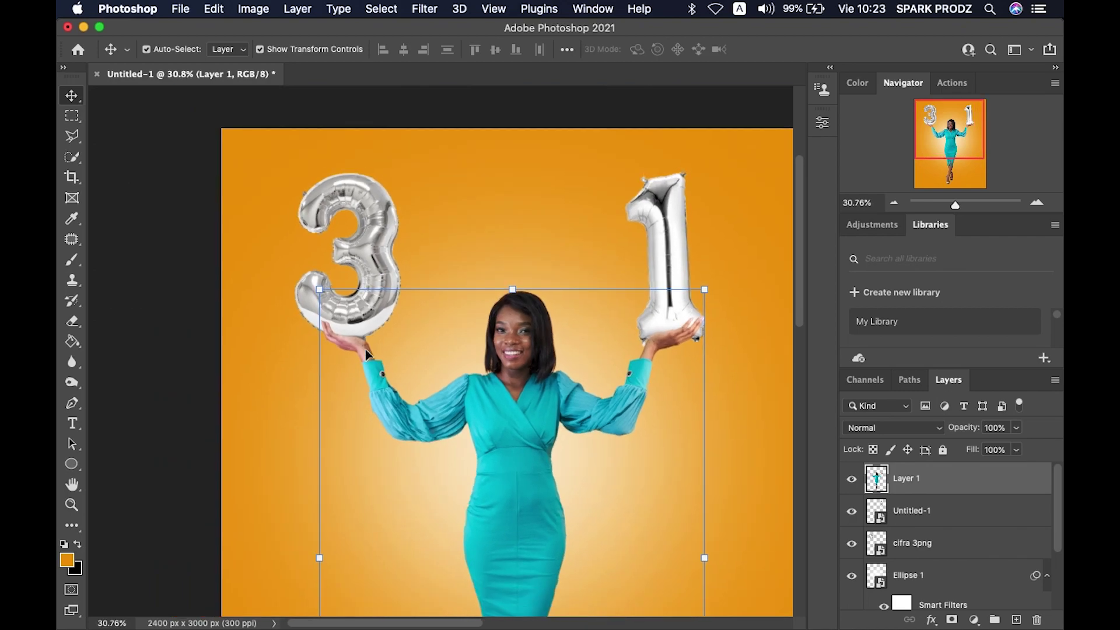
Nudge the 1 balloon slightly left with Shift+Left, then back one step right.
{"action": "left_click", "coordinate": [662, 246]}
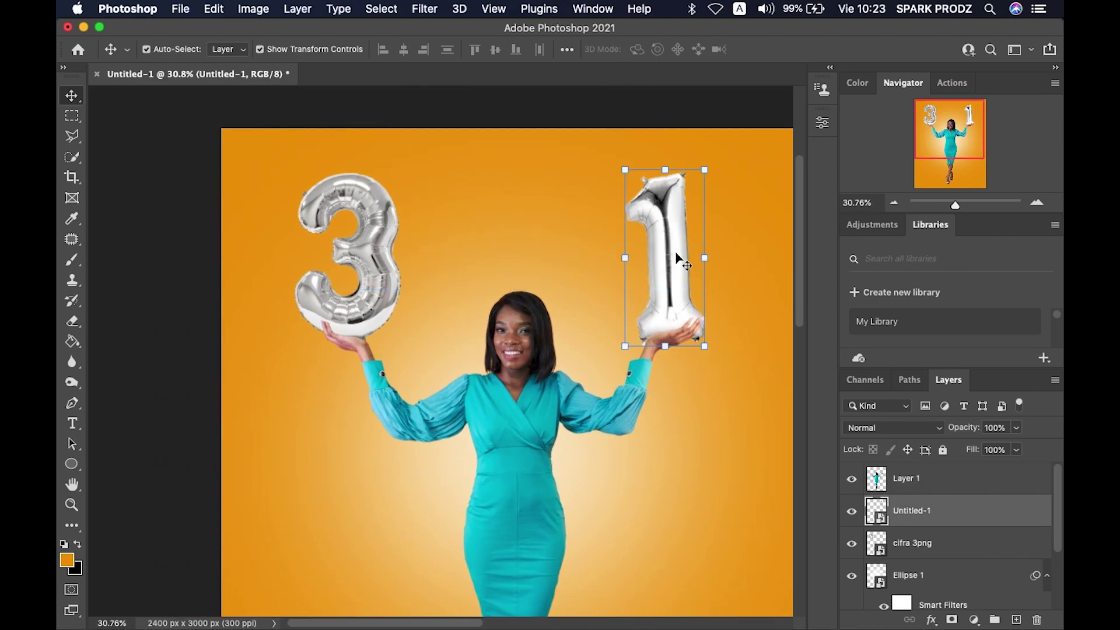
{"action": "key", "text": "shift+Left"}
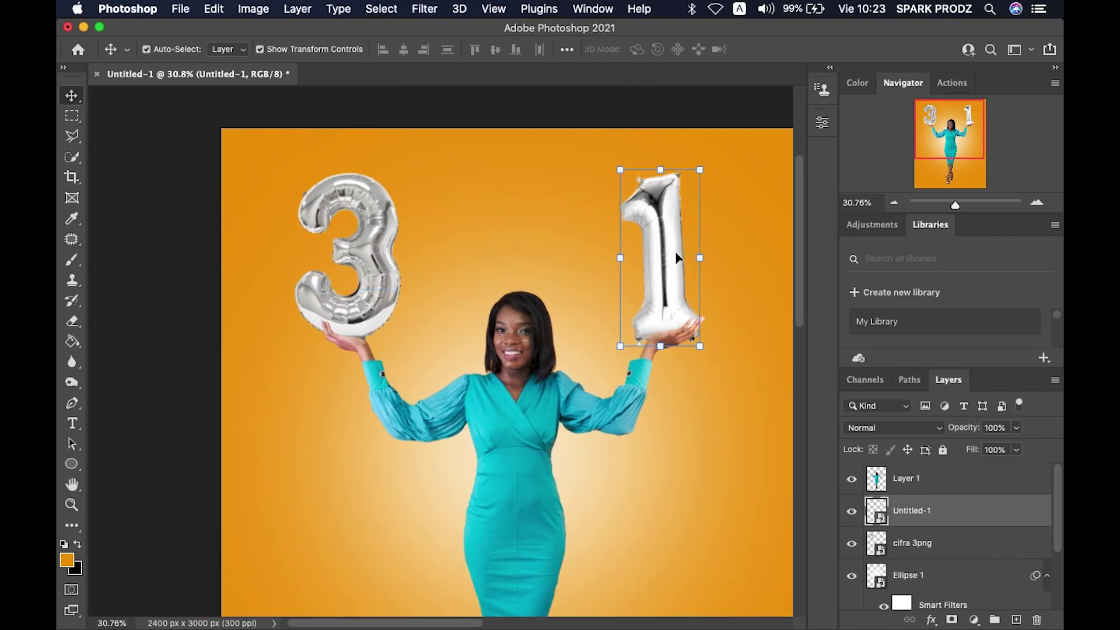
{"action": "key", "text": "Right"}
{"action": "key", "text": "Right"}
{"action": "key", "text": "Right"}
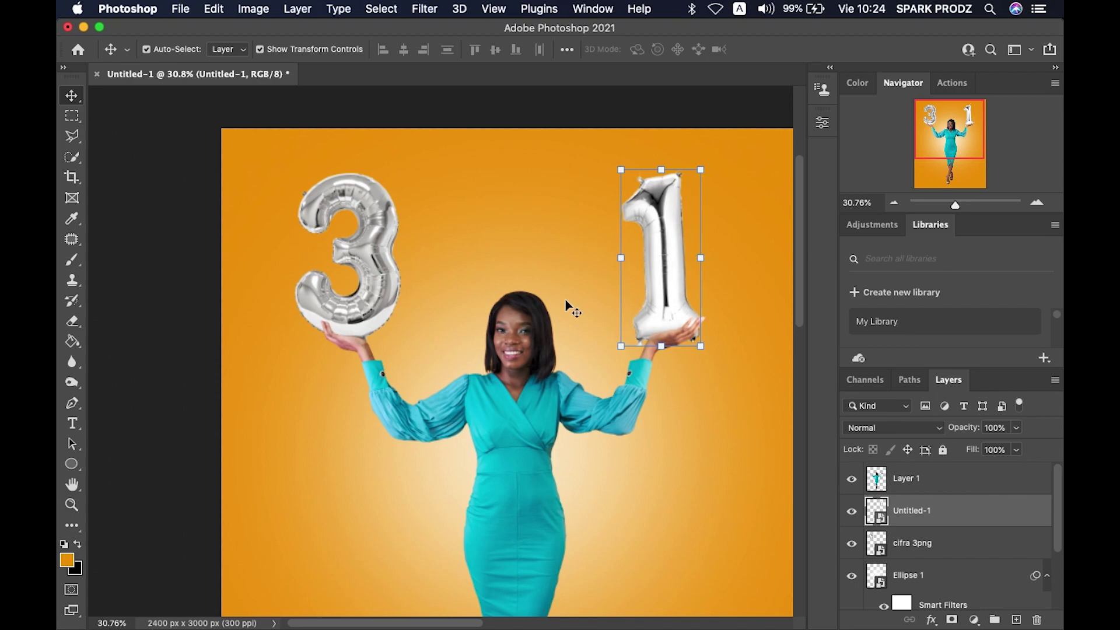
{"action": "scroll", "coordinate": [563, 273], "scroll_direction": "down", "scroll_amount": 3}
{"action": "scroll", "coordinate": [563, 273], "scroll_direction": "down", "scroll_amount": 2}
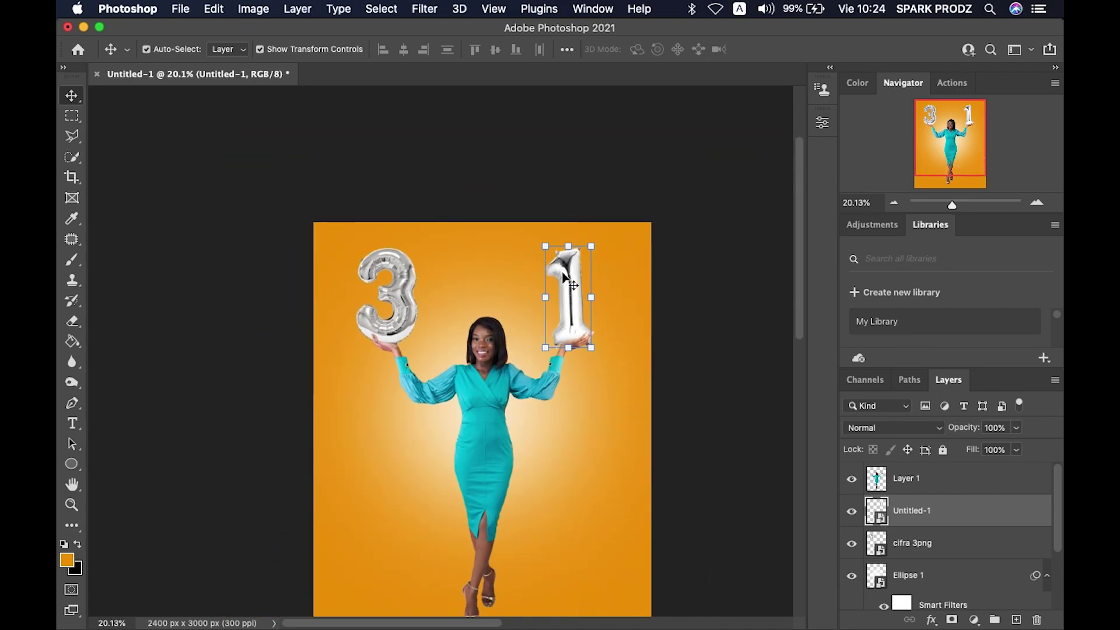
{"action": "scroll", "coordinate": [563, 273], "scroll_direction": "down", "scroll_amount": 2}
{"action": "scroll", "coordinate": [563, 274], "scroll_direction": "down", "scroll_amount": 3}
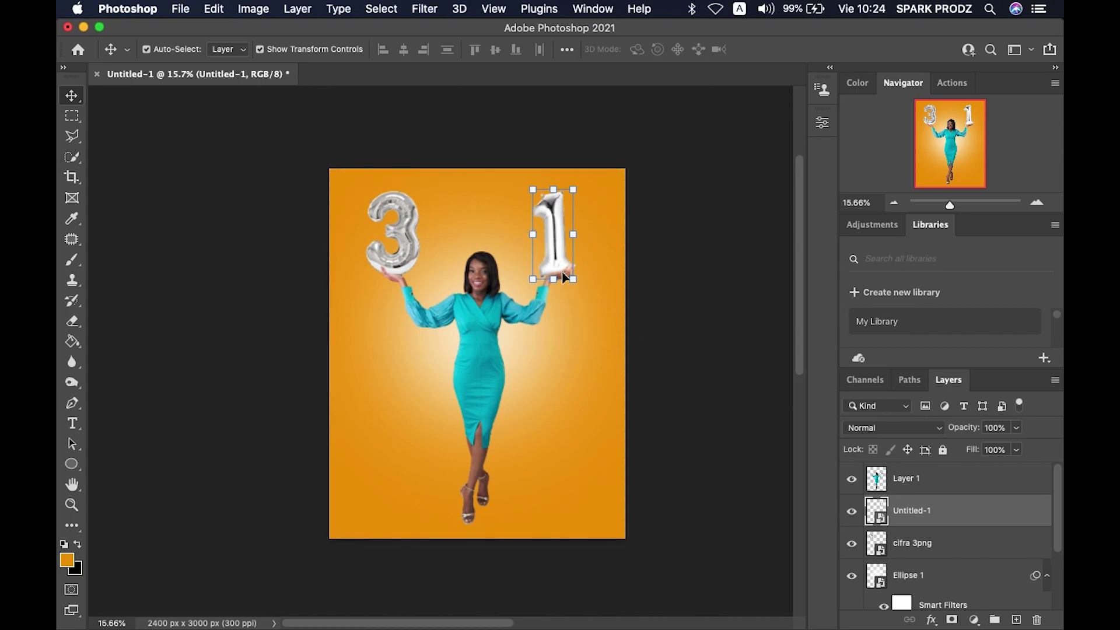
{"action": "scroll", "coordinate": [563, 275], "scroll_direction": "up", "scroll_amount": 2}
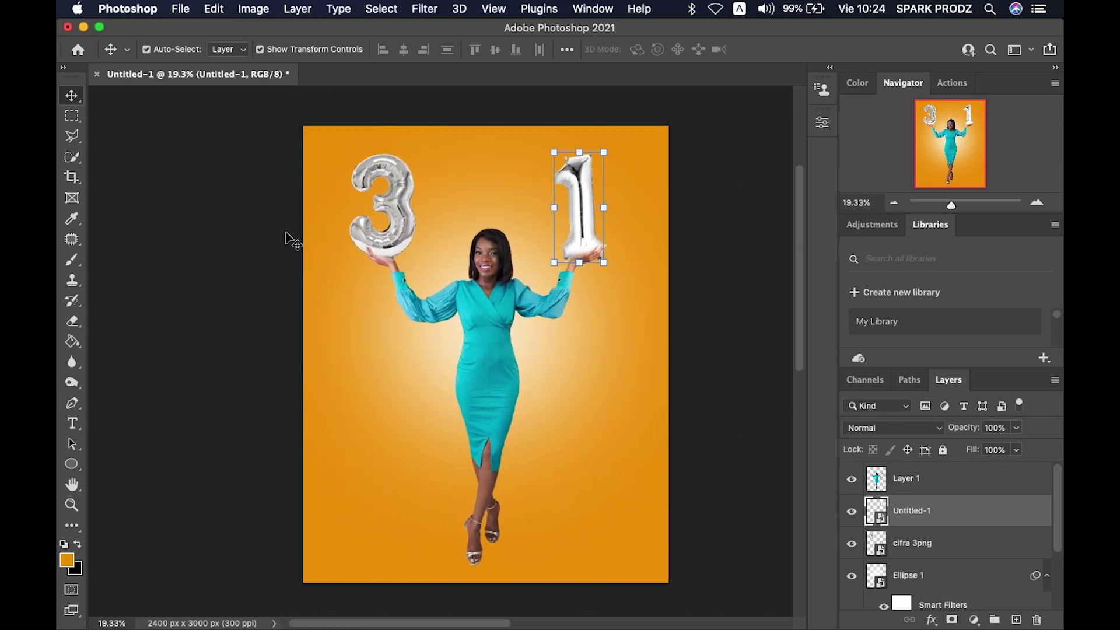
{"action": "key", "text": "super+Tab"}
Place 402 (54).png at 66.74% size in the lower right beside the woman.
{"action": "left_click", "coordinate": [773, 309]}
{"action": "mouse_move", "coordinate": [775, 314]}
{"action": "left_mouse_down"}
{"action": "mouse_move", "coordinate": [581, 577]}
{"action": "mouse_move", "coordinate": [596, 581]}
{"action": "mouse_move", "coordinate": [575, 414]}
{"action": "left_mouse_up"}
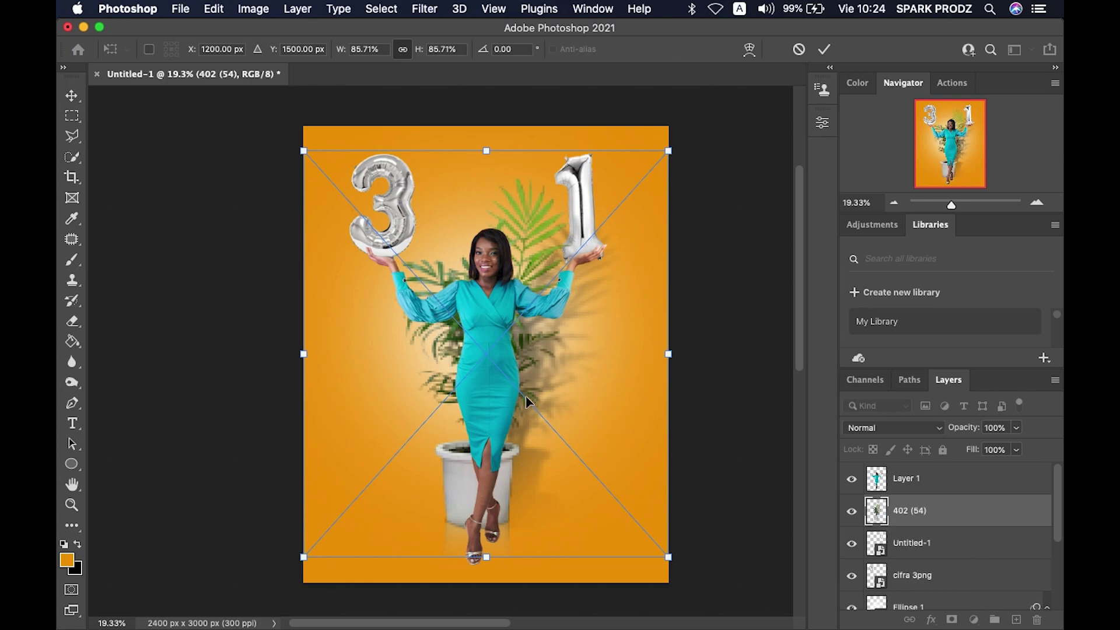
{"action": "left_click_drag", "start_coordinate": [519, 379], "coordinate": [631, 401]}
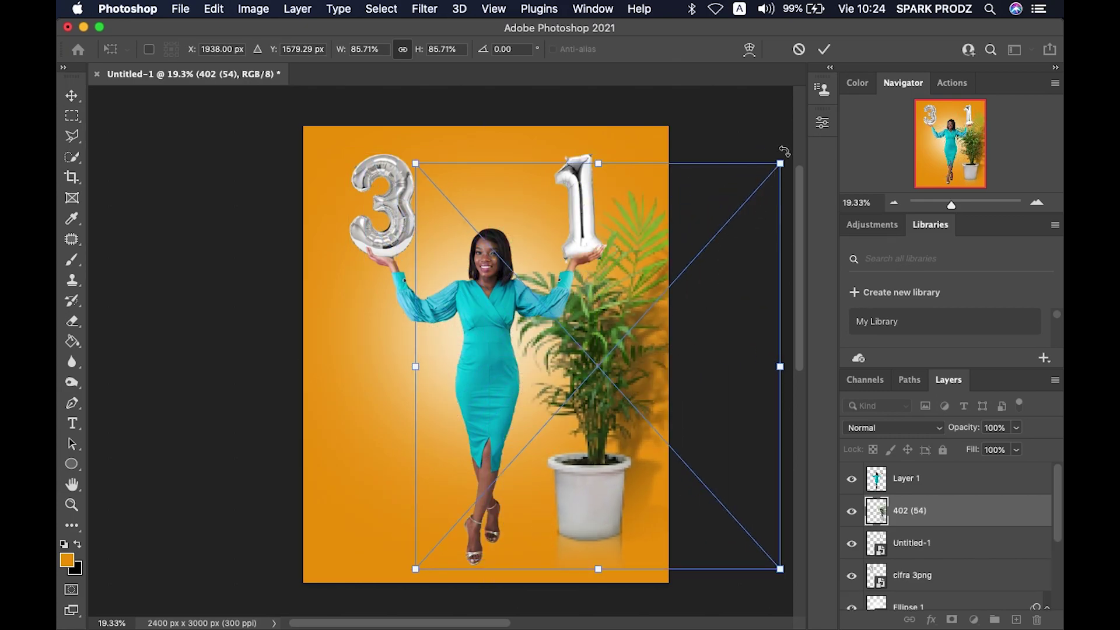
{"action": "left_click_drag", "start_coordinate": [781, 162], "coordinate": [698, 219]}
{"action": "mouse_move", "coordinate": [577, 420]}
{"action": "left_mouse_down"}
{"action": "mouse_move", "coordinate": [581, 384]}
{"action": "mouse_move", "coordinate": [613, 356]}
{"action": "left_mouse_up"}
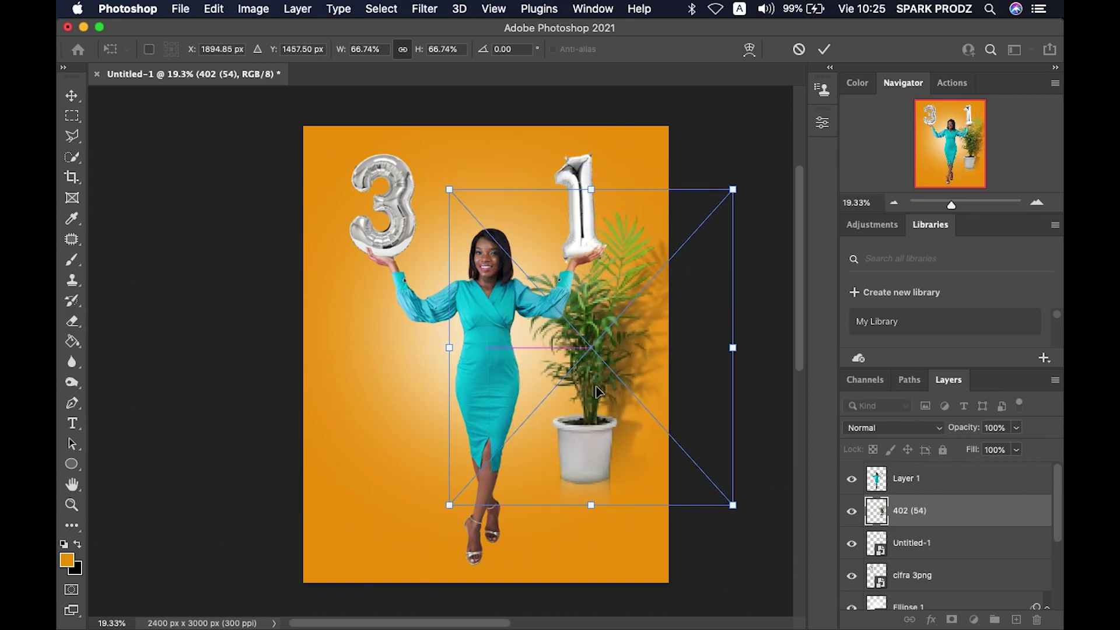
{"action": "left_click_drag", "start_coordinate": [590, 390], "coordinate": [593, 486]}
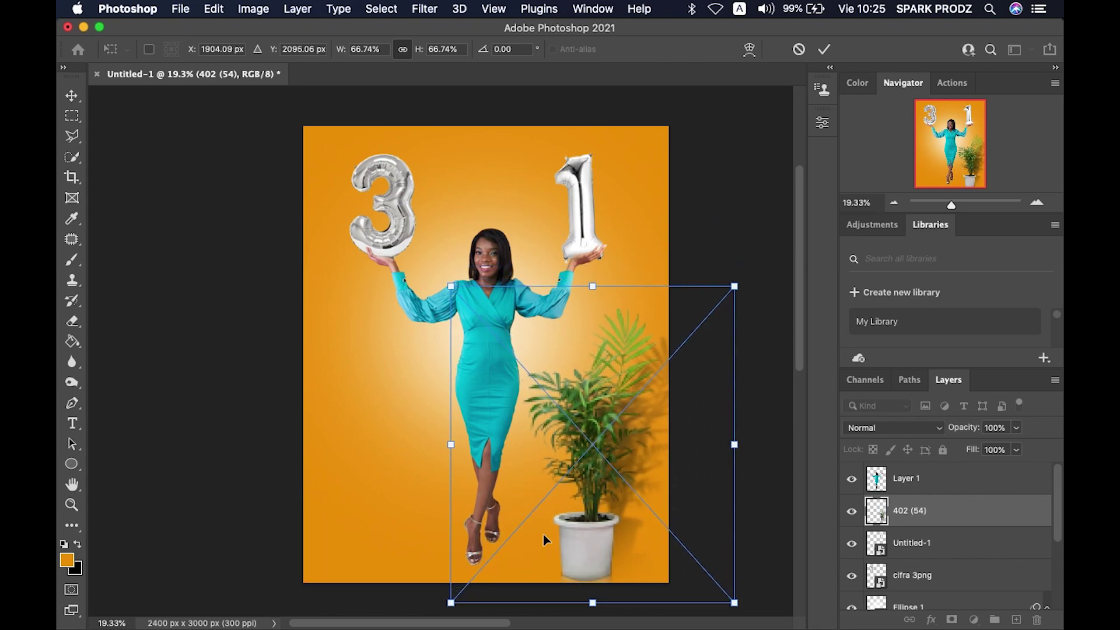
{"action": "mouse_move", "coordinate": [583, 543]}
{"action": "left_mouse_down"}
{"action": "mouse_move", "coordinate": [586, 482]}
{"action": "mouse_move", "coordinate": [524, 487]}
{"action": "mouse_move", "coordinate": [560, 499]}
{"action": "mouse_move", "coordinate": [610, 489]}
{"action": "mouse_move", "coordinate": [595, 500]}
{"action": "left_mouse_up"}
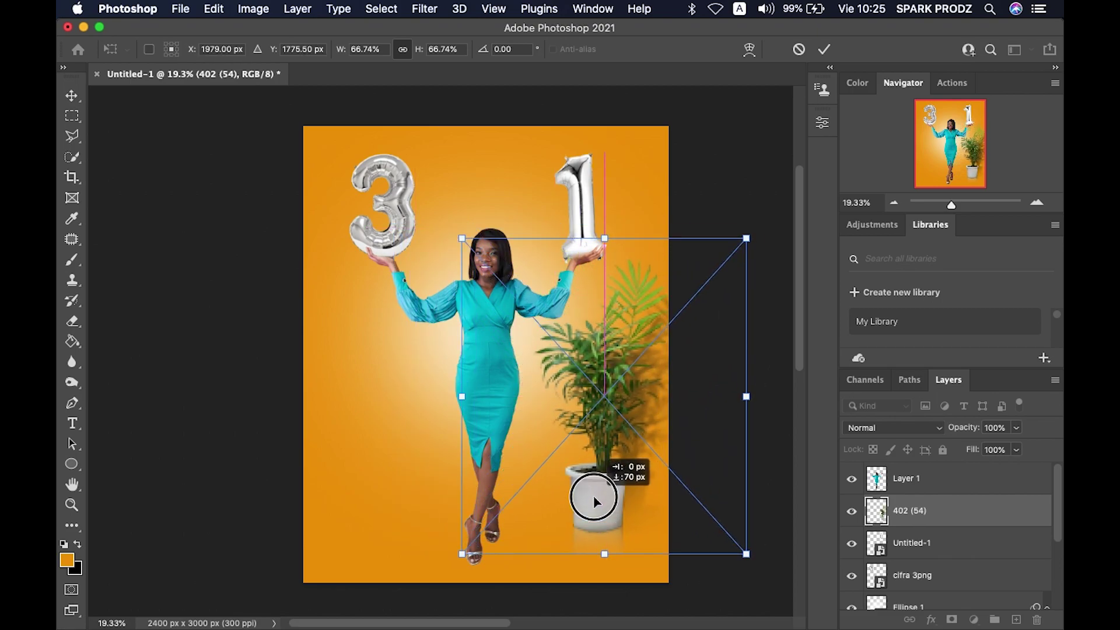
{"action": "double_click", "coordinate": [589, 503]}
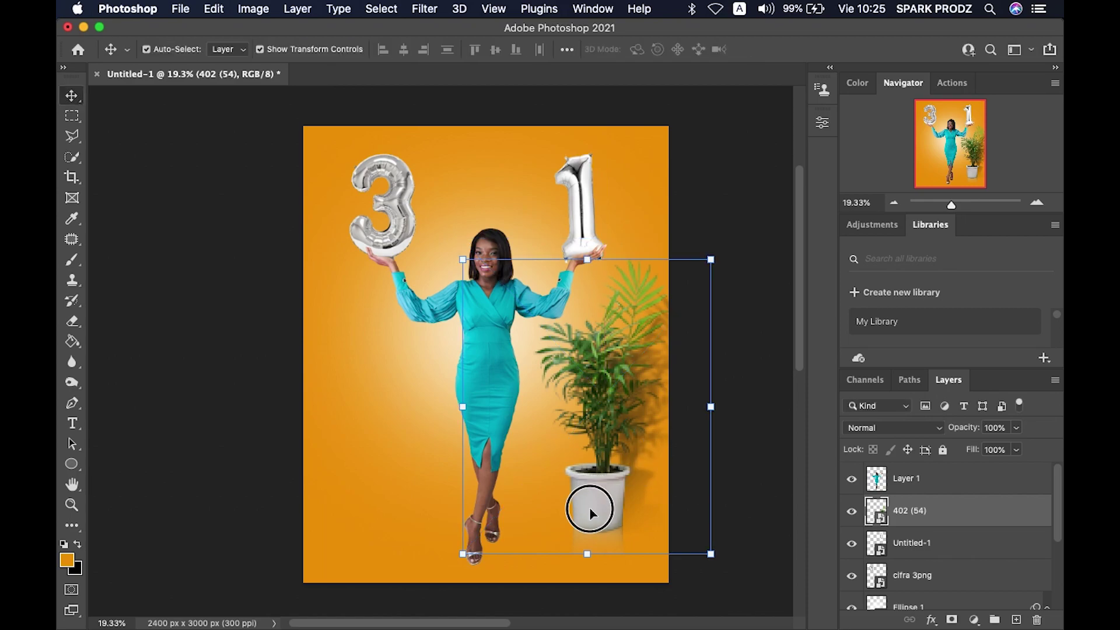
Fine-tune the plant's position beside the woman, deselect it, and bring back the FONDOS SPARK folder.
{"action": "left_click_drag", "start_coordinate": [600, 506], "coordinate": [594, 512]}
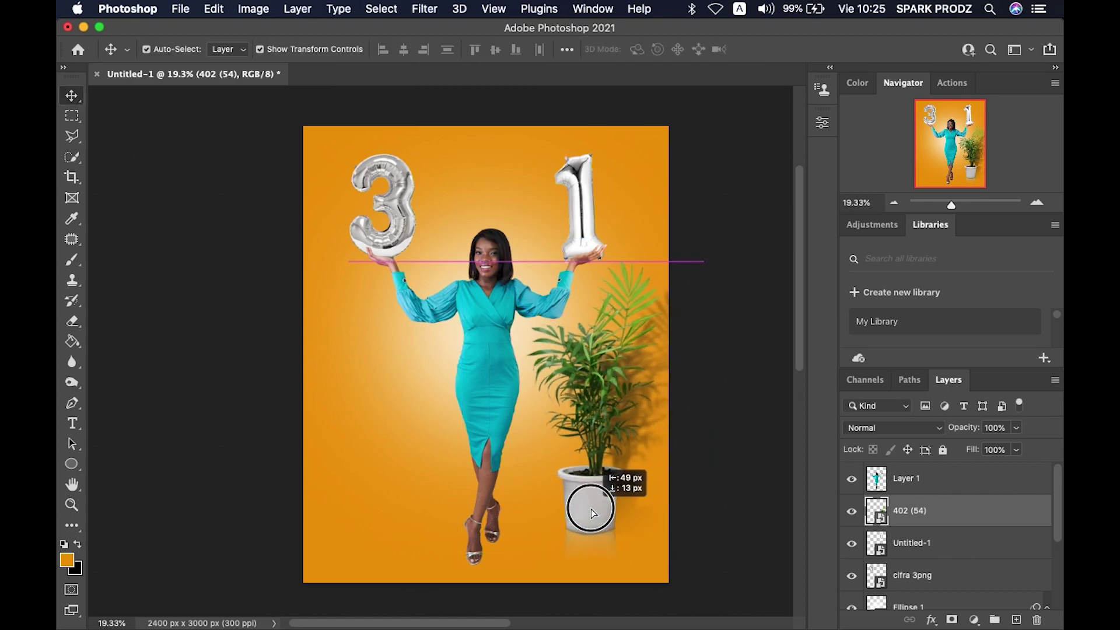
{"action": "mouse_move", "coordinate": [593, 512]}
{"action": "left_mouse_down"}
{"action": "mouse_move", "coordinate": [601, 503]}
{"action": "mouse_move", "coordinate": [596, 511]}
{"action": "left_mouse_up"}
{"action": "key", "text": "shift+Up"}
{"action": "key", "text": "shift+Up"}
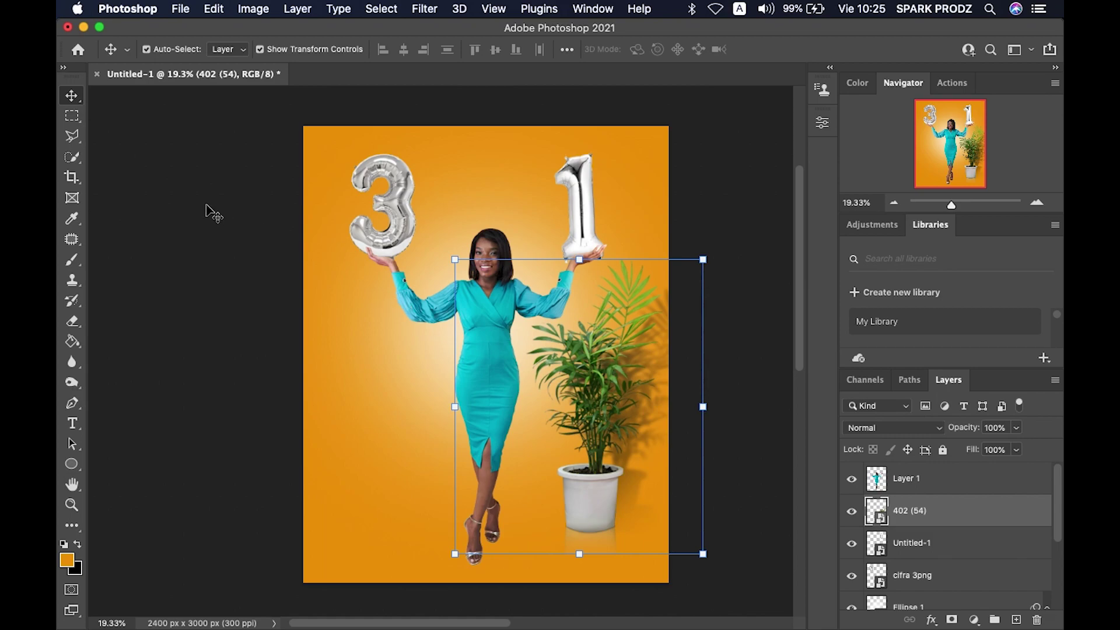
{"action": "left_click", "coordinate": [196, 188]}
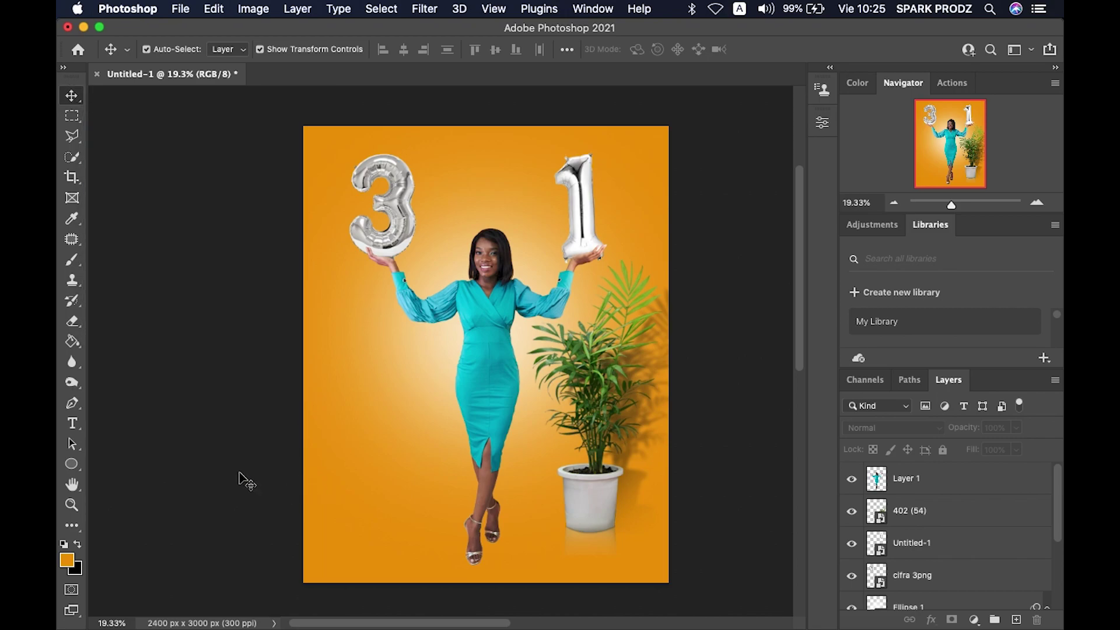
{"action": "mouse_move", "coordinate": [112, 603]}
{"action": "left_click", "coordinate": [119, 606]}
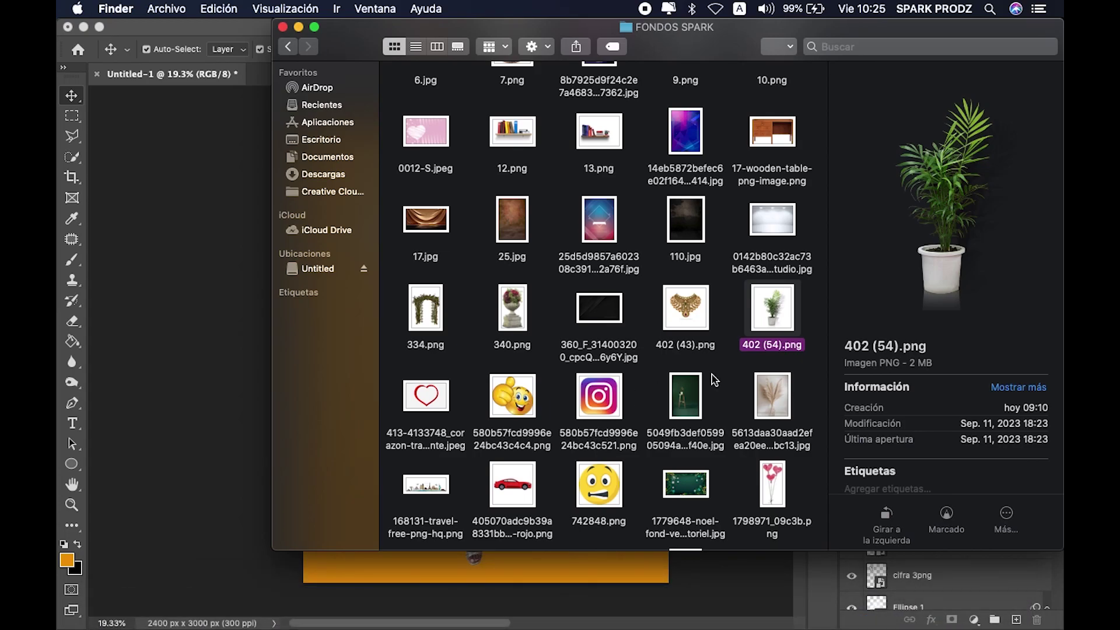
Select the stool image chaise studio png.png in the FONDOS SPARK folder.
{"action": "scroll", "coordinate": [714, 379], "scroll_direction": "down", "scroll_amount": 2}
{"action": "scroll", "coordinate": [714, 379], "scroll_direction": "down", "scroll_amount": 3}
{"action": "scroll", "coordinate": [715, 379], "scroll_direction": "down", "scroll_amount": 3}
{"action": "scroll", "coordinate": [714, 380], "scroll_direction": "down", "scroll_amount": 3}
{"action": "scroll", "coordinate": [714, 380], "scroll_direction": "down", "scroll_amount": 3}
{"action": "scroll", "coordinate": [715, 380], "scroll_direction": "down", "scroll_amount": 5}
{"action": "left_click", "coordinate": [595, 360]}
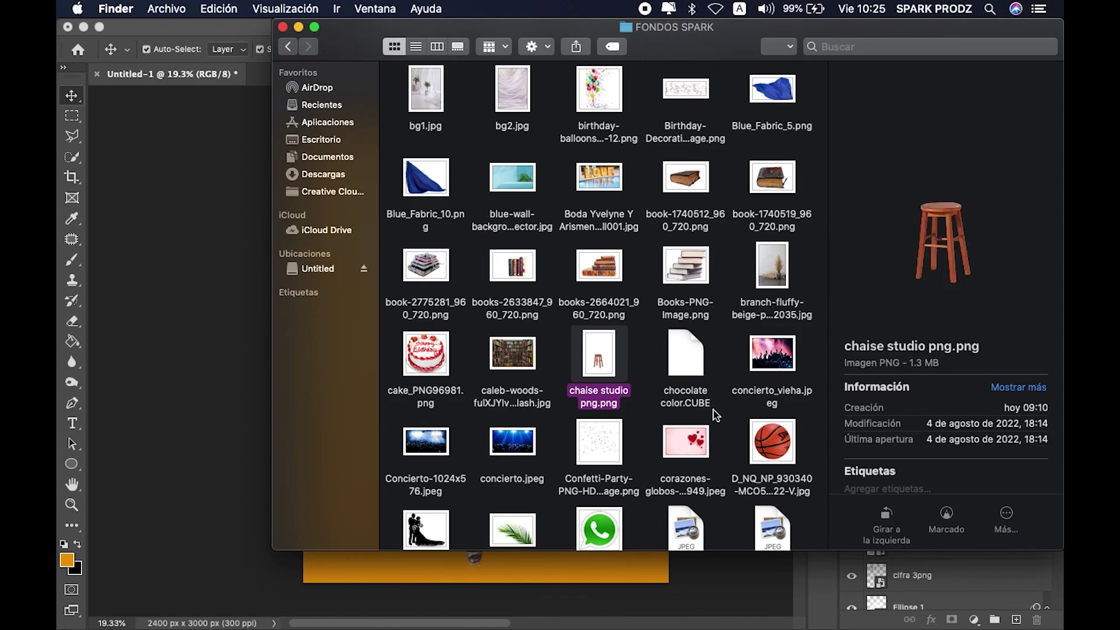
Add the pngimg.com cake image to the selection and drag both files to Photoshop.
{"action": "scroll", "coordinate": [714, 414], "scroll_direction": "down", "scroll_amount": 1}
{"action": "scroll", "coordinate": [714, 415], "scroll_direction": "down", "scroll_amount": 2}
{"action": "scroll", "coordinate": [714, 414], "scroll_direction": "down", "scroll_amount": 2}
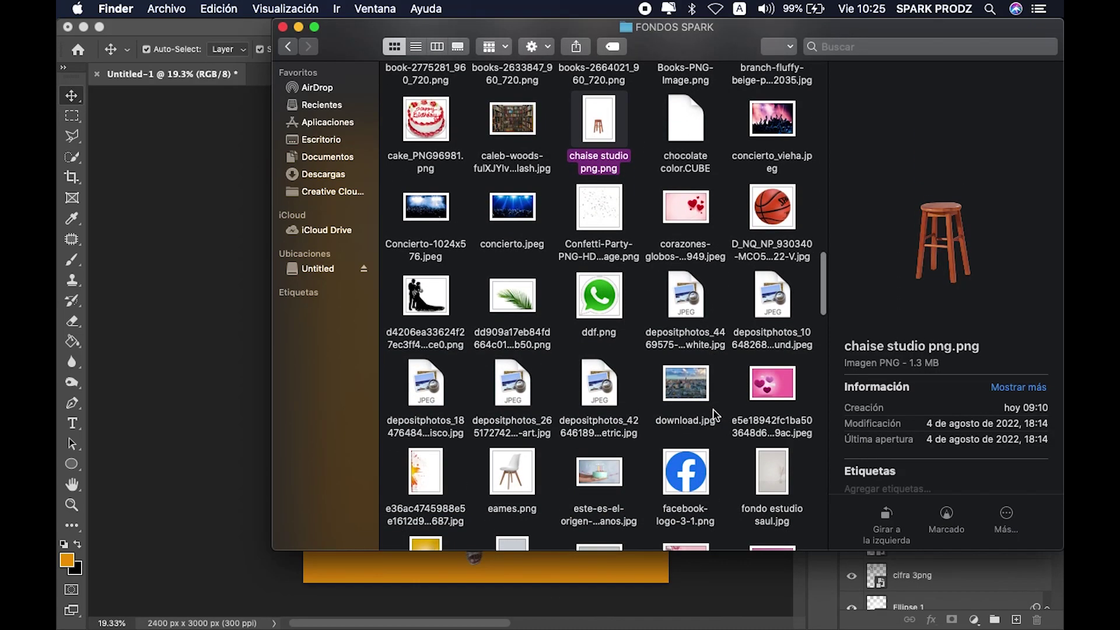
{"action": "scroll", "coordinate": [714, 415], "scroll_direction": "down", "scroll_amount": 2}
{"action": "scroll", "coordinate": [714, 414], "scroll_direction": "down", "scroll_amount": 2}
{"action": "scroll", "coordinate": [714, 415], "scroll_direction": "down", "scroll_amount": 1}
{"action": "scroll", "coordinate": [714, 415], "scroll_direction": "down", "scroll_amount": 3}
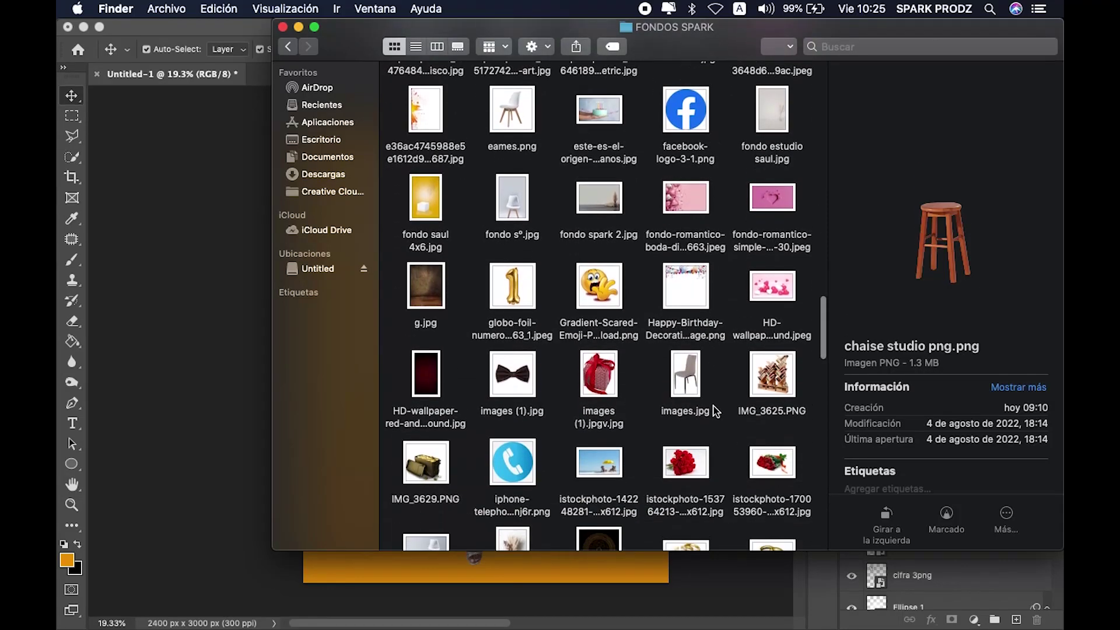
{"action": "scroll", "coordinate": [714, 410], "scroll_direction": "down", "scroll_amount": 3}
{"action": "scroll", "coordinate": [714, 410], "scroll_direction": "down", "scroll_amount": 2}
{"action": "scroll", "coordinate": [715, 410], "scroll_direction": "down", "scroll_amount": 2}
{"action": "scroll", "coordinate": [715, 411], "scroll_direction": "down", "scroll_amount": 1}
{"action": "scroll", "coordinate": [715, 411], "scroll_direction": "down", "scroll_amount": 5}
{"action": "scroll", "coordinate": [716, 411], "scroll_direction": "down", "scroll_amount": 1}
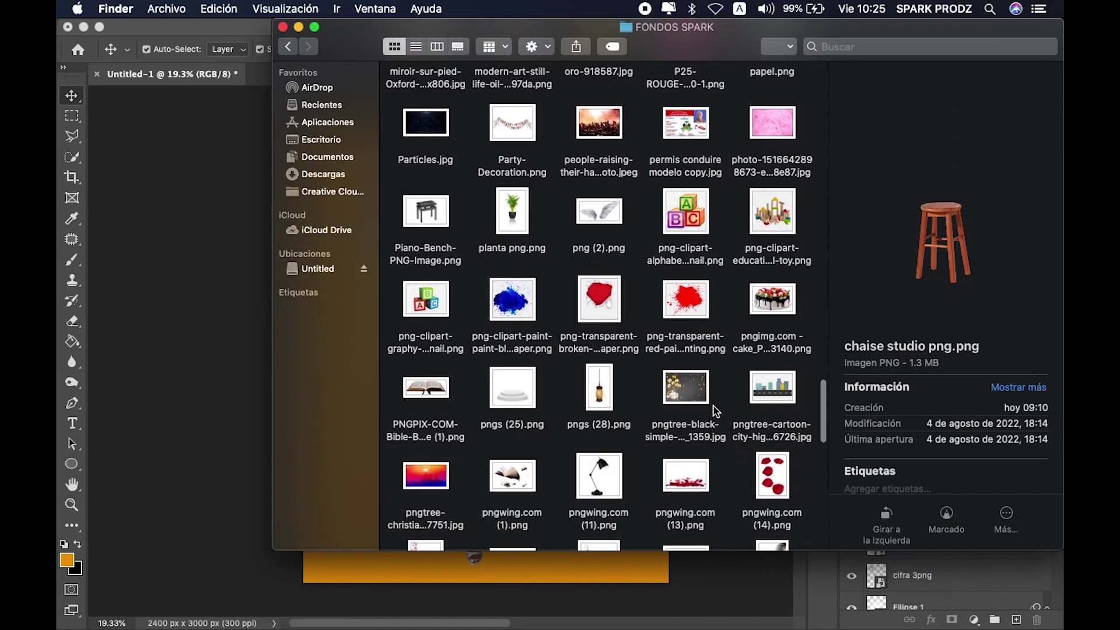
{"action": "scroll", "coordinate": [712, 406], "scroll_direction": "down", "scroll_amount": 1}
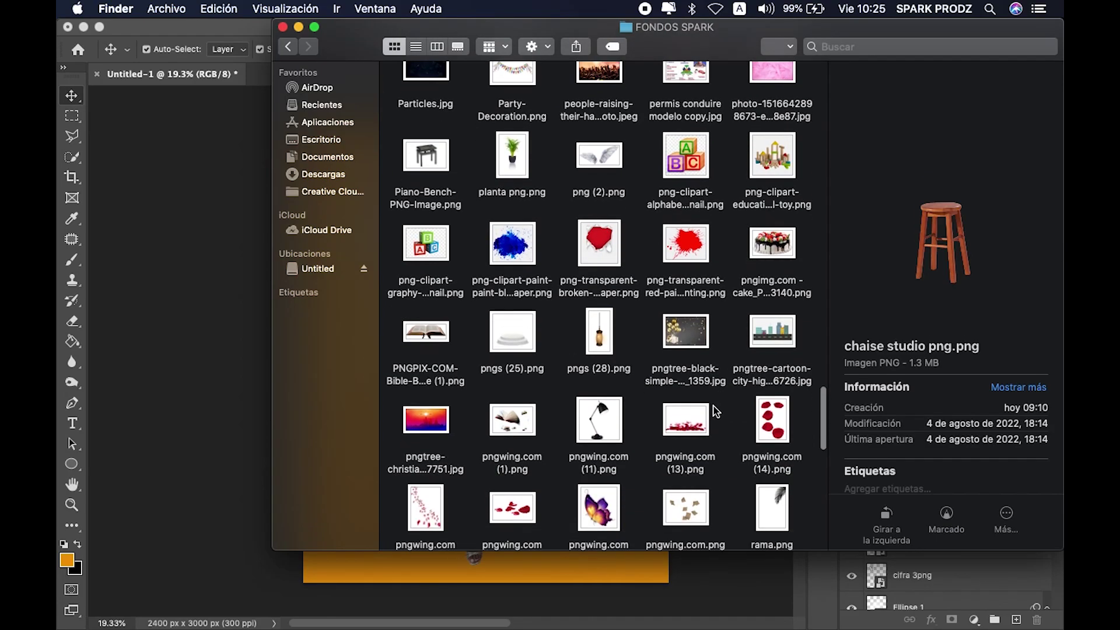
{"action": "left_click", "coordinate": [775, 247], "text": "super"}
{"action": "mouse_move", "coordinate": [776, 248]}
{"action": "left_mouse_down"}
{"action": "mouse_move", "coordinate": [727, 627]}
{"action": "mouse_move", "coordinate": [946, 610]}
{"action": "left_mouse_up"}
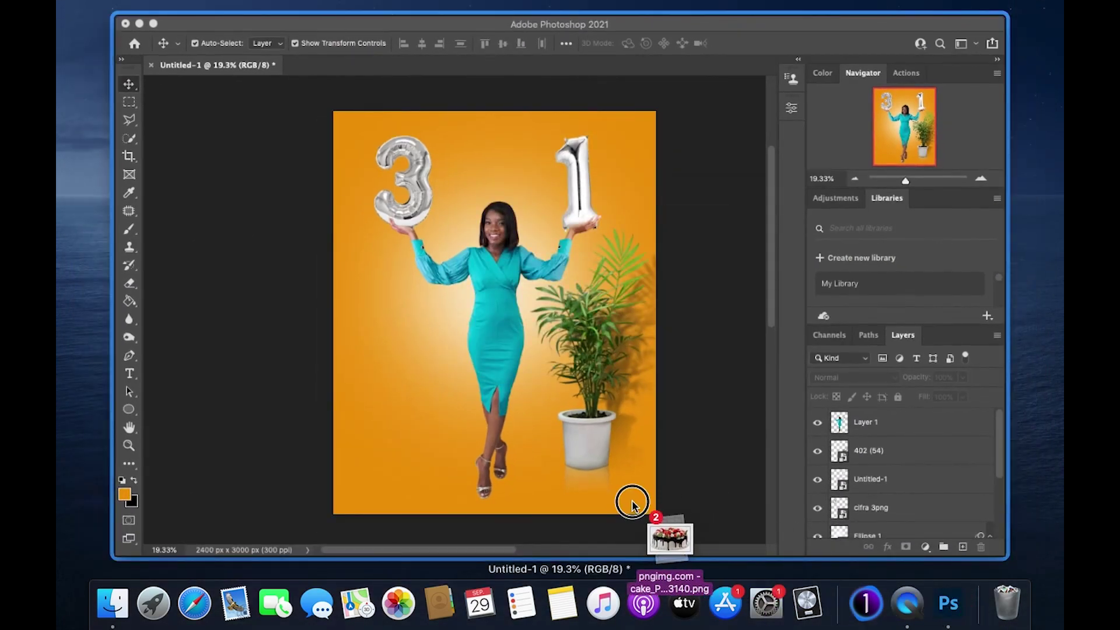
Place the stool image, scale it down and move it to the lower left of the canvas.
{"action": "left_click_drag", "start_coordinate": [946, 609], "coordinate": [438, 347]}
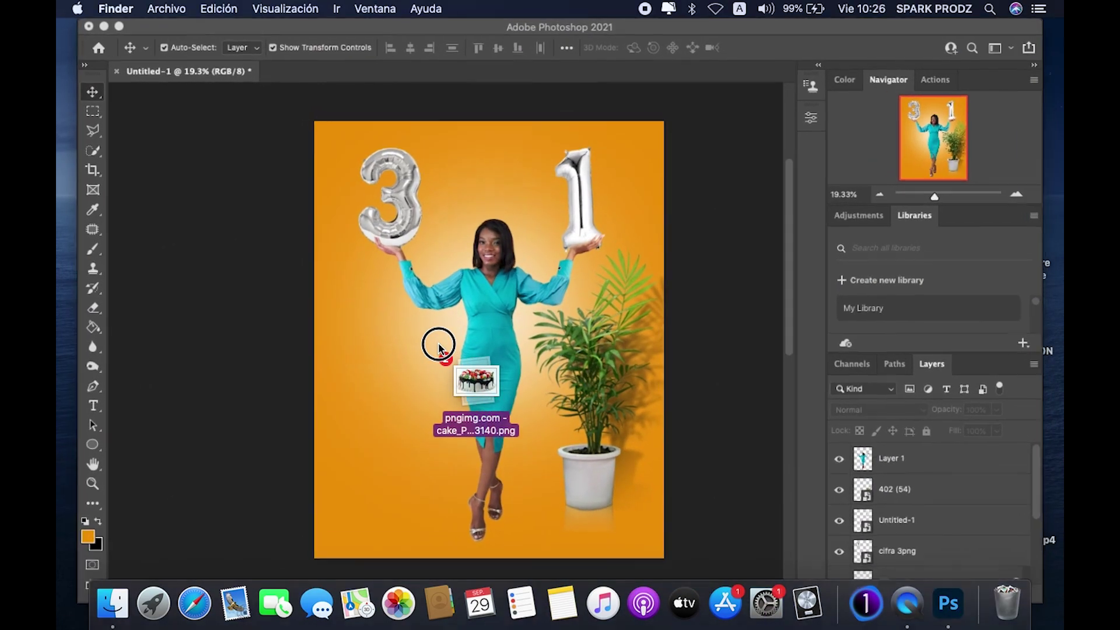
{"action": "left_click_drag", "start_coordinate": [439, 346], "coordinate": [439, 349]}
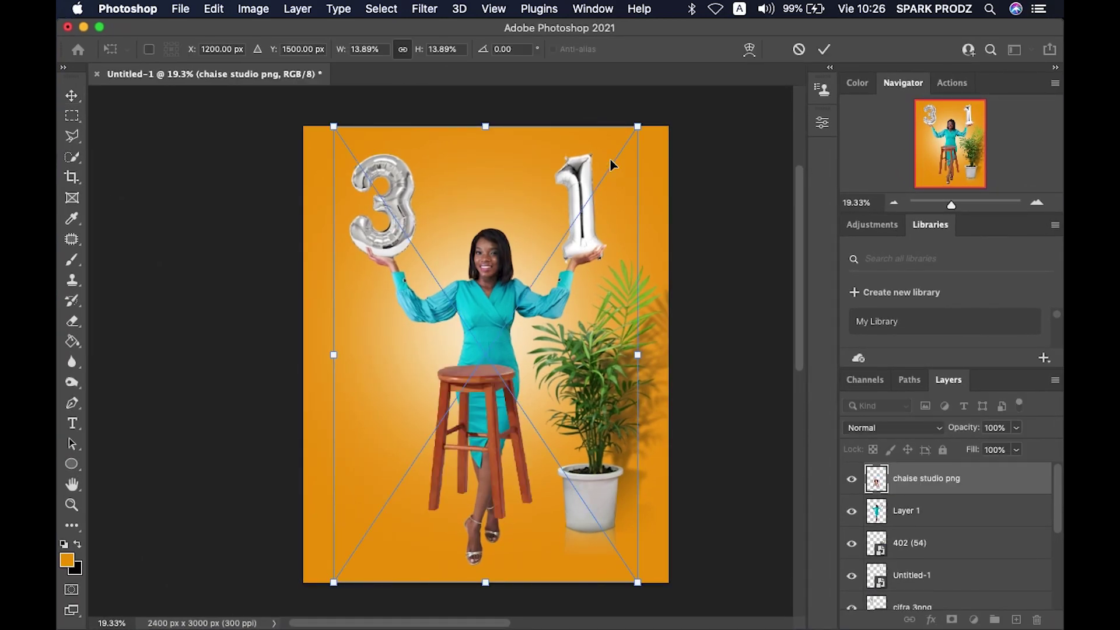
{"action": "left_click_drag", "start_coordinate": [638, 126], "coordinate": [573, 222]}
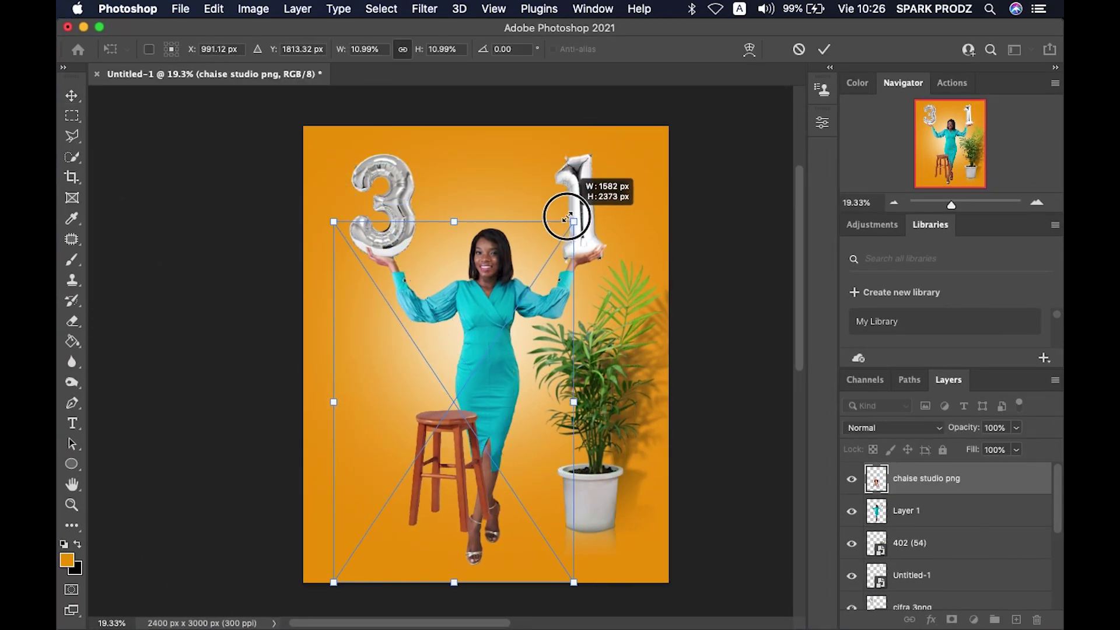
{"action": "left_click_drag", "start_coordinate": [456, 442], "coordinate": [402, 461]}
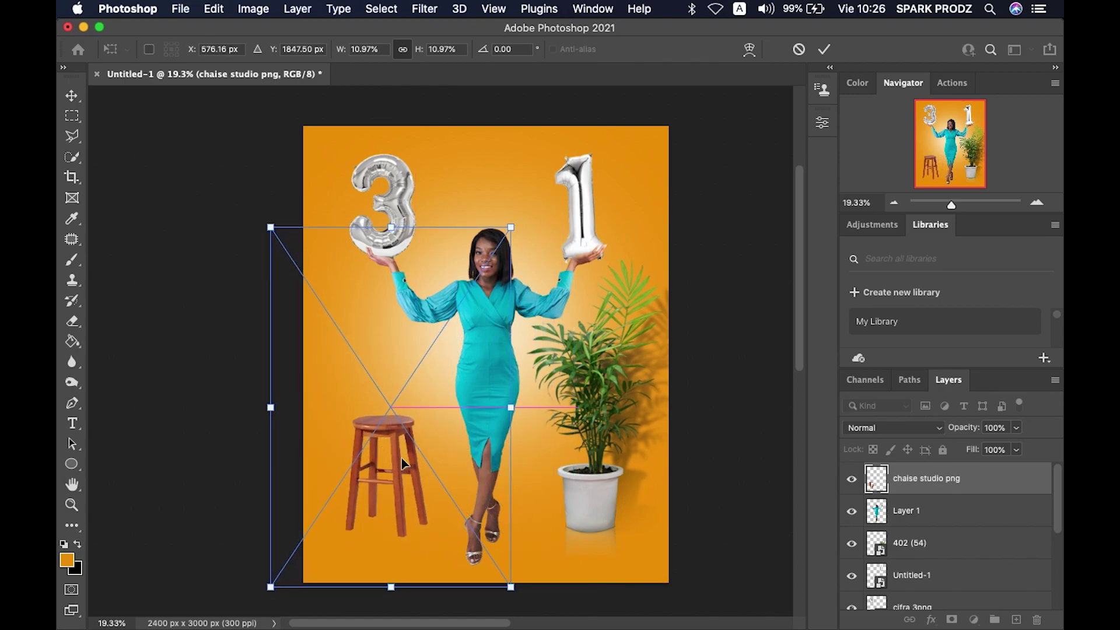
{"action": "key", "text": "Return"}
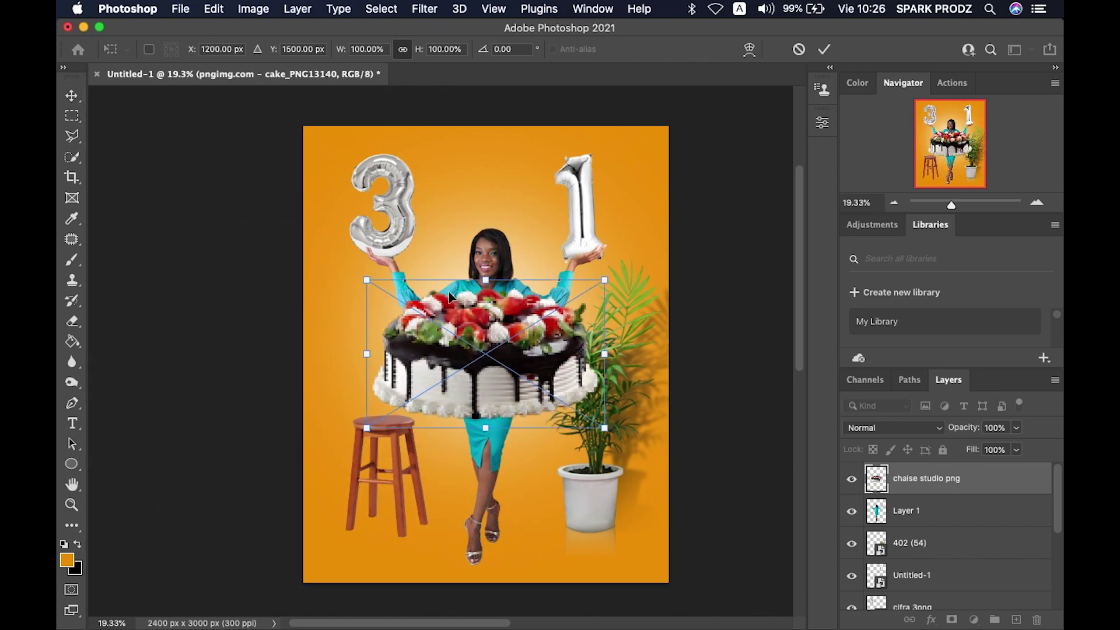
Scale the cake down and set it on the stool's seat.
{"action": "left_click_drag", "start_coordinate": [605, 274], "coordinate": [421, 407]}
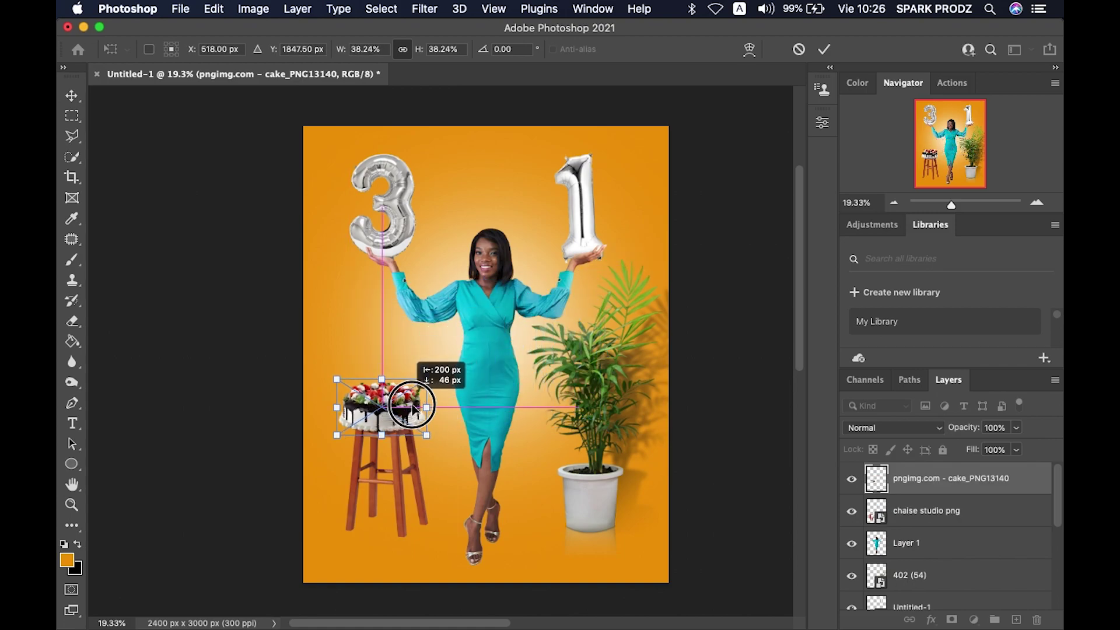
{"action": "scroll", "coordinate": [454, 413], "scroll_direction": "up", "scroll_amount": 2}
{"action": "scroll", "coordinate": [454, 413], "scroll_direction": "up", "scroll_amount": 5}
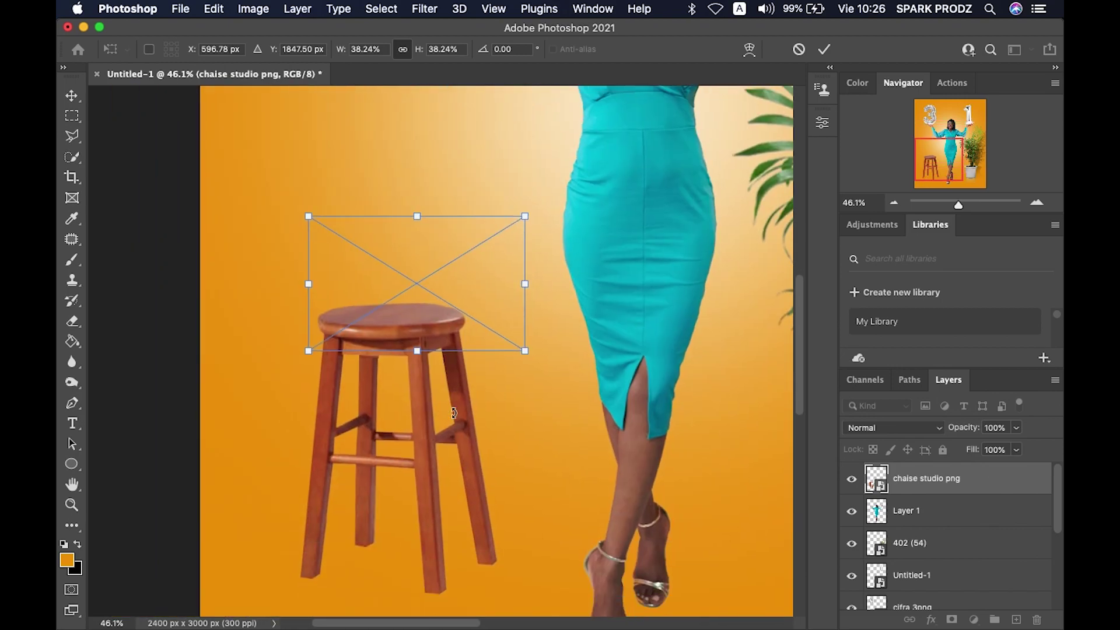
{"action": "mouse_move", "coordinate": [526, 351]}
{"action": "left_mouse_down"}
{"action": "mouse_move", "coordinate": [417, 290]}
{"action": "mouse_move", "coordinate": [431, 294]}
{"action": "left_mouse_up"}
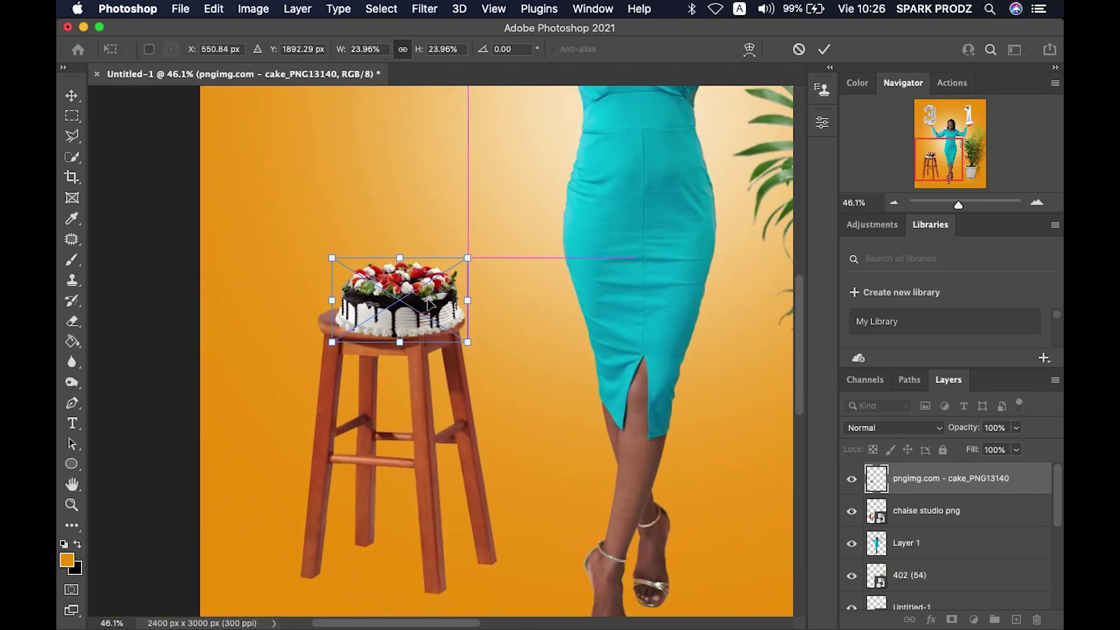
{"action": "left_click", "coordinate": [944, 520]}
{"action": "scroll", "coordinate": [944, 520], "scroll_direction": "up", "scroll_amount": 3}
{"action": "scroll", "coordinate": [944, 520], "scroll_direction": "up", "scroll_amount": 1}
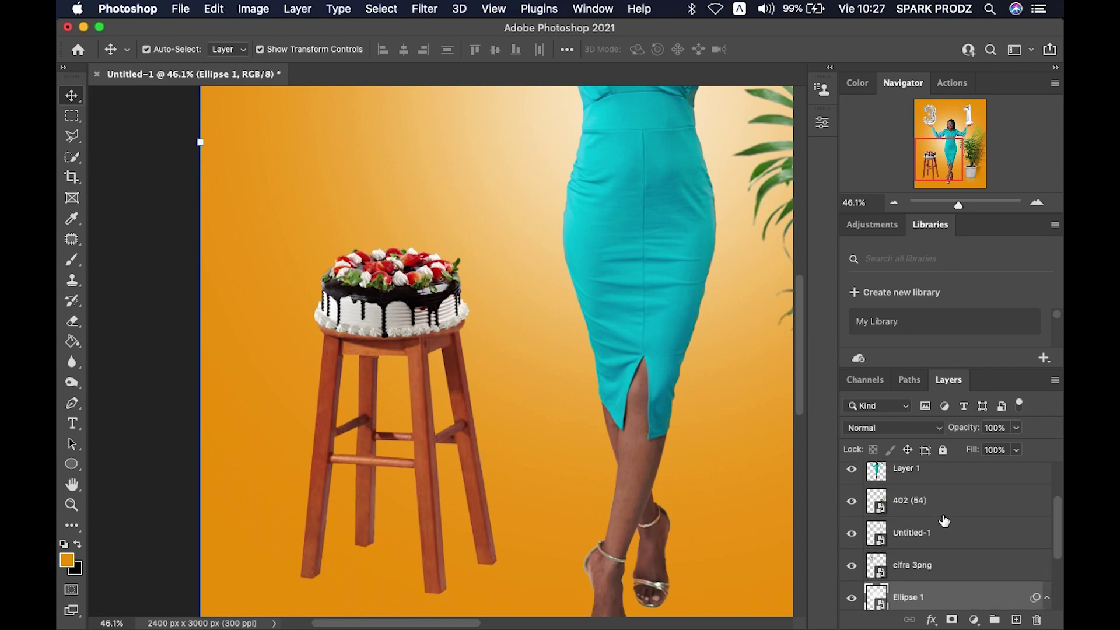
Select the chaise studio png stool layer and rasterize it for the Burn tool.
{"action": "scroll", "coordinate": [943, 520], "scroll_direction": "up", "scroll_amount": 2}
{"action": "left_click", "coordinate": [935, 513]}
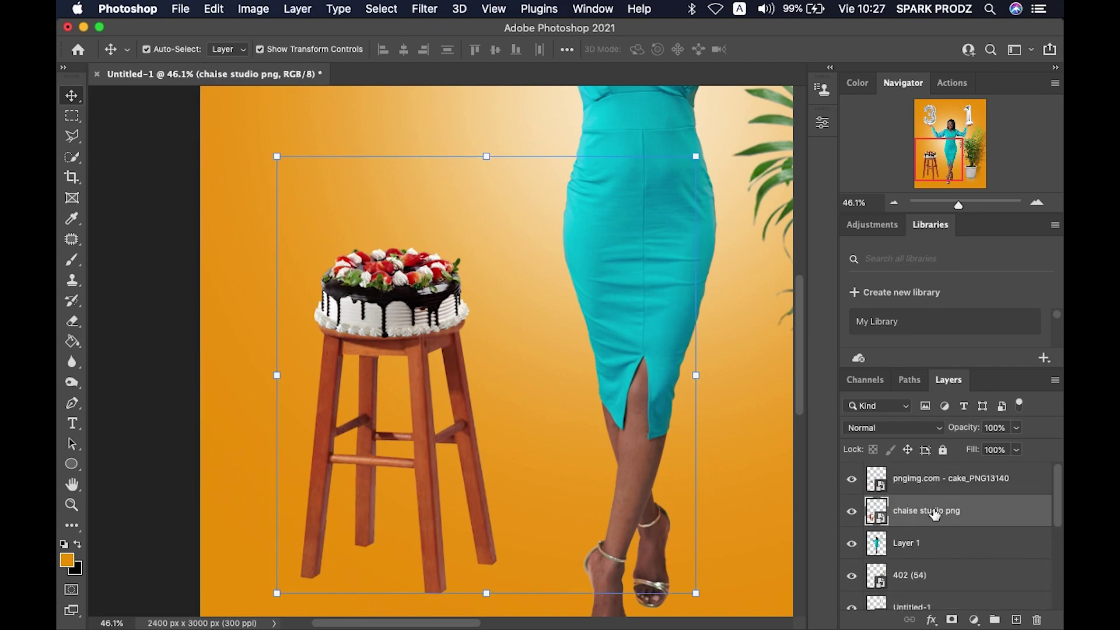
{"action": "left_click", "coordinate": [418, 324]}
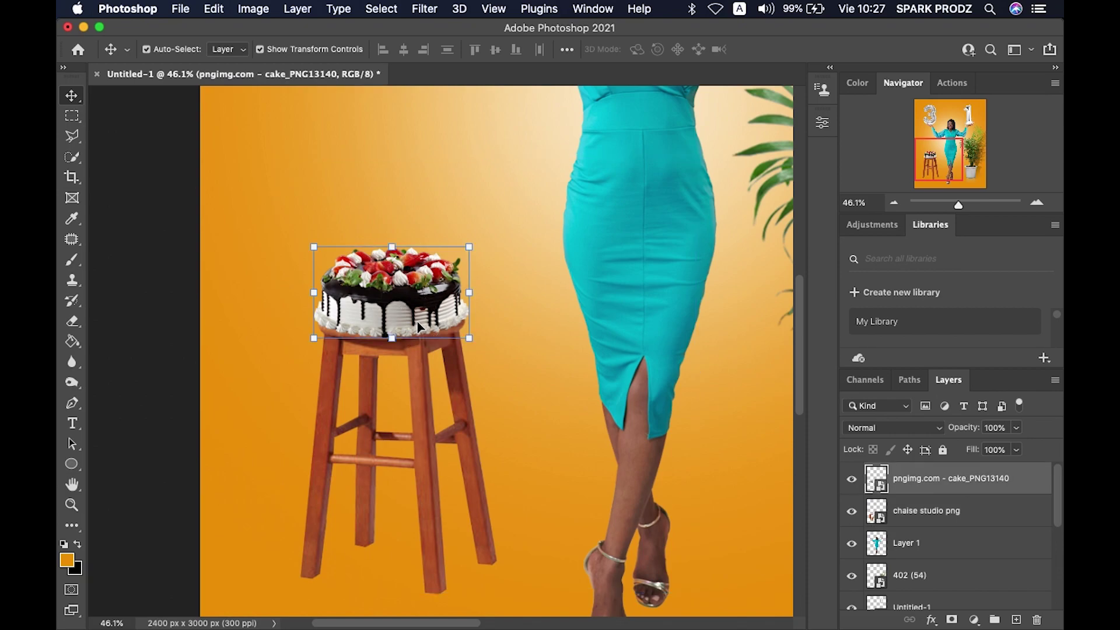
{"action": "left_click", "coordinate": [929, 512]}
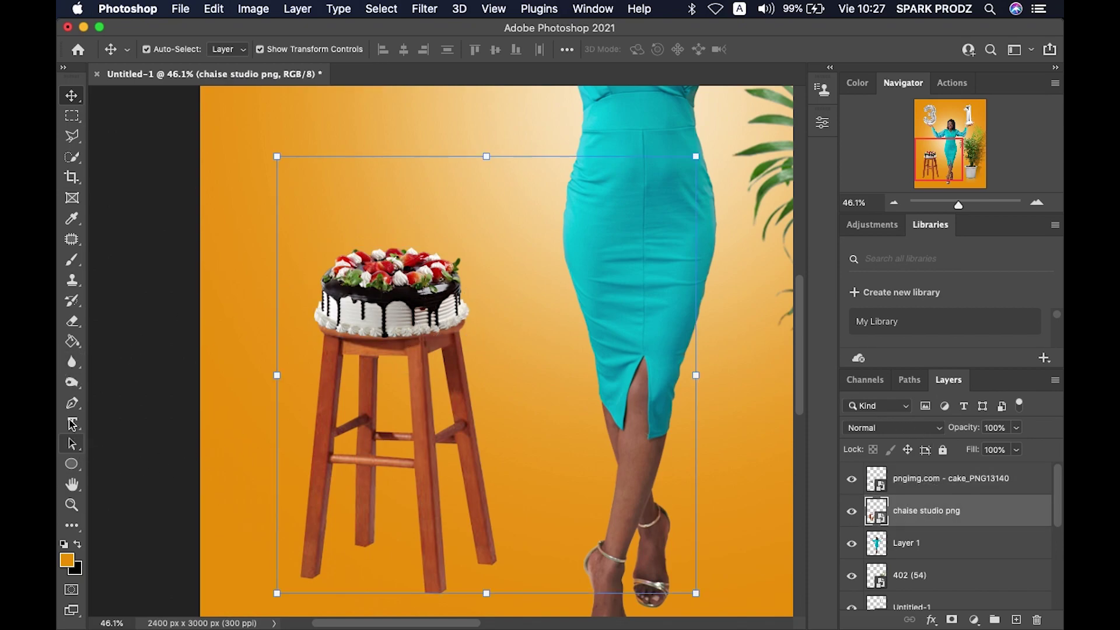
{"action": "left_click", "coordinate": [73, 385]}
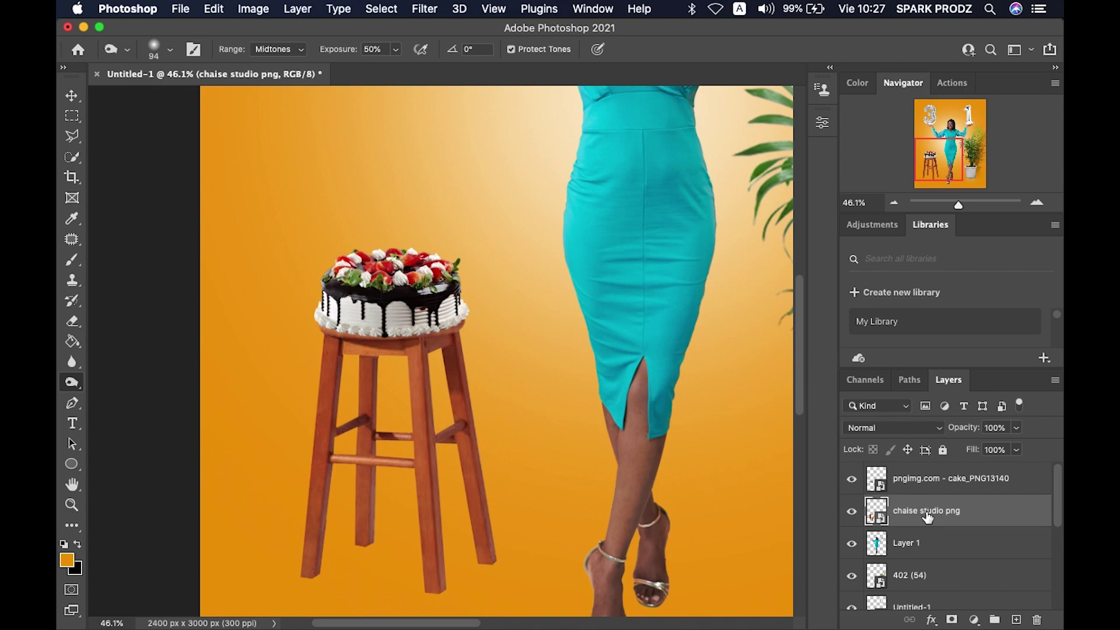
{"action": "left_click", "coordinate": [428, 386]}
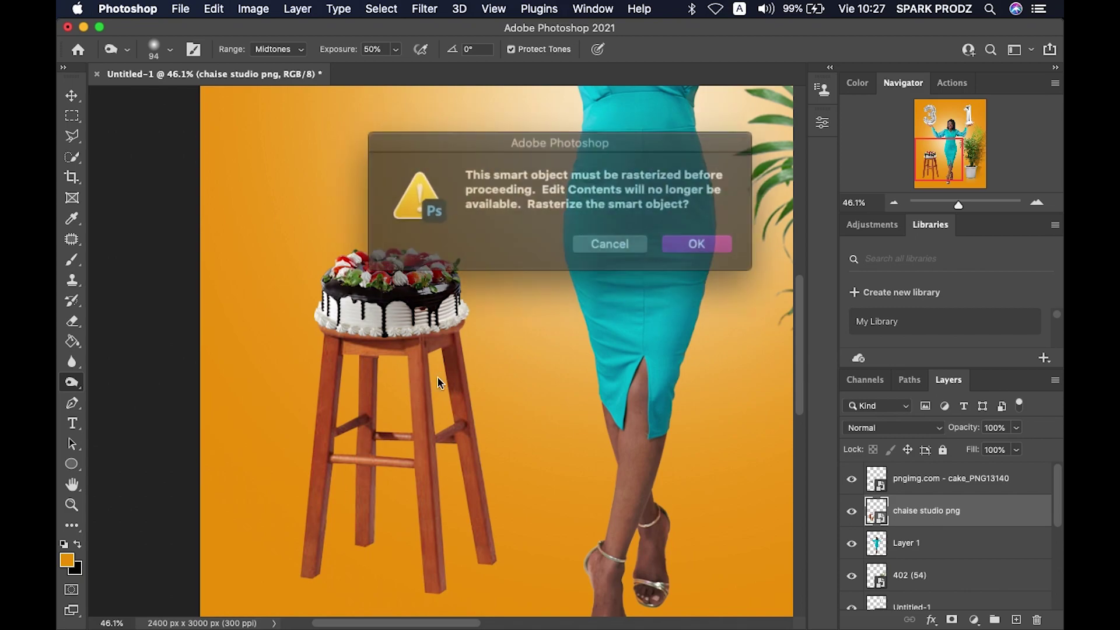
{"action": "left_click", "coordinate": [671, 235]}
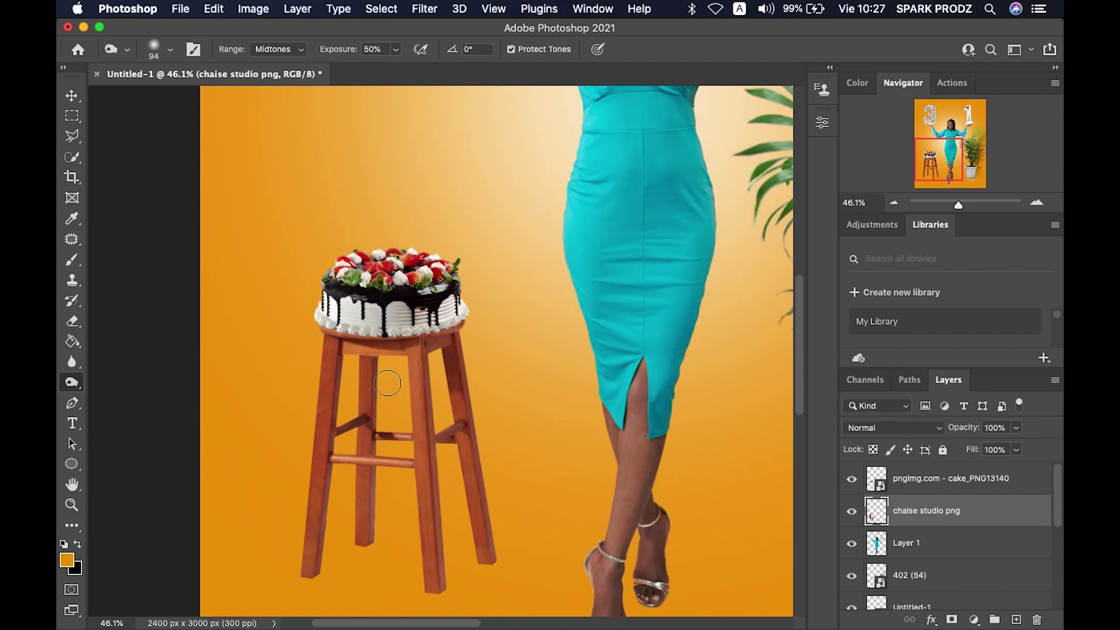
Burn a contact shadow on the seat beneath the cake and along the cake's edge.
{"action": "mouse_move", "coordinate": [455, 311]}
{"action": "left_mouse_down"}
{"action": "mouse_move", "coordinate": [441, 322]}
{"action": "mouse_move", "coordinate": [330, 322]}
{"action": "mouse_move", "coordinate": [415, 326]}
{"action": "mouse_move", "coordinate": [337, 320]}
{"action": "mouse_move", "coordinate": [396, 332]}
{"action": "left_mouse_up"}
{"action": "left_click_drag", "start_coordinate": [433, 325], "coordinate": [443, 322]}
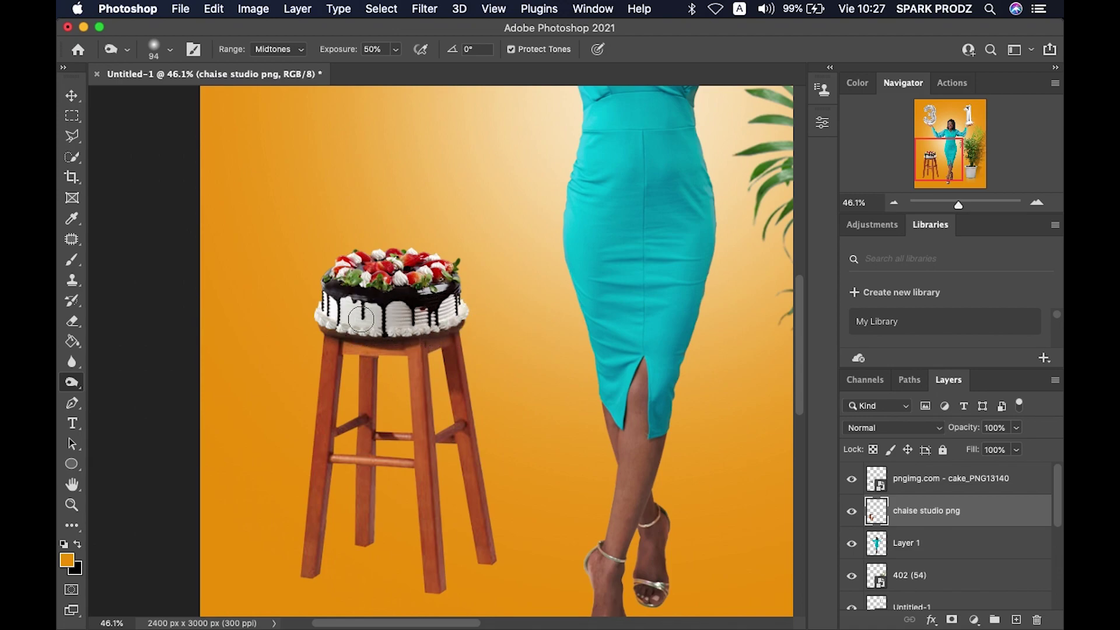
{"action": "left_click", "coordinate": [73, 96]}
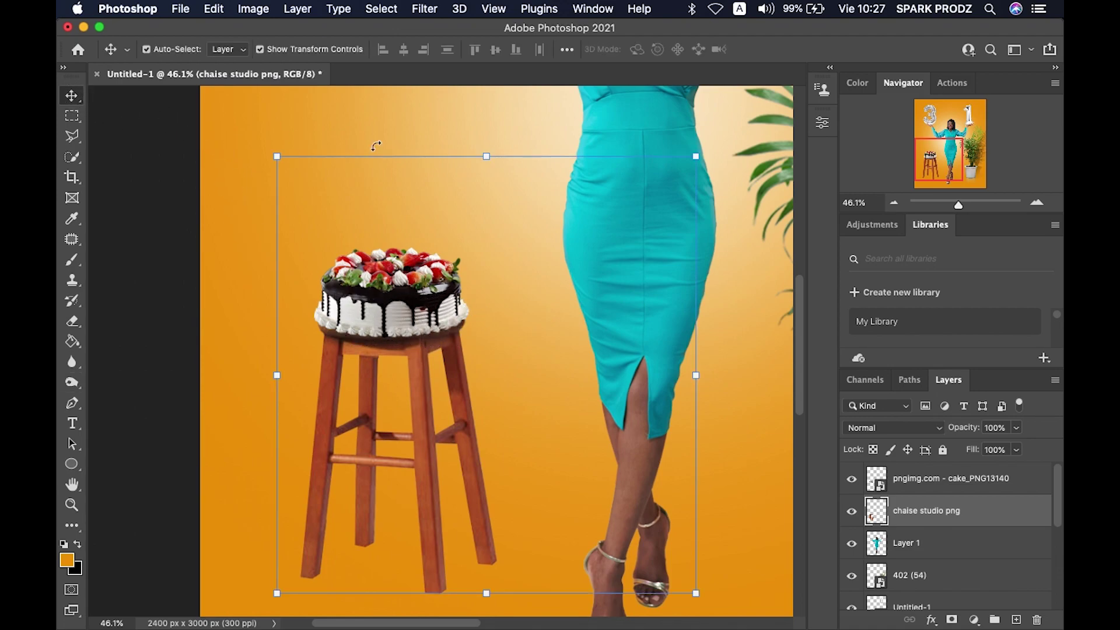
Zoom out and duplicate the stool layer.
{"action": "key", "text": "super+minus"}
{"action": "key", "text": "super+minus"}
{"action": "key", "text": "super+minus"}
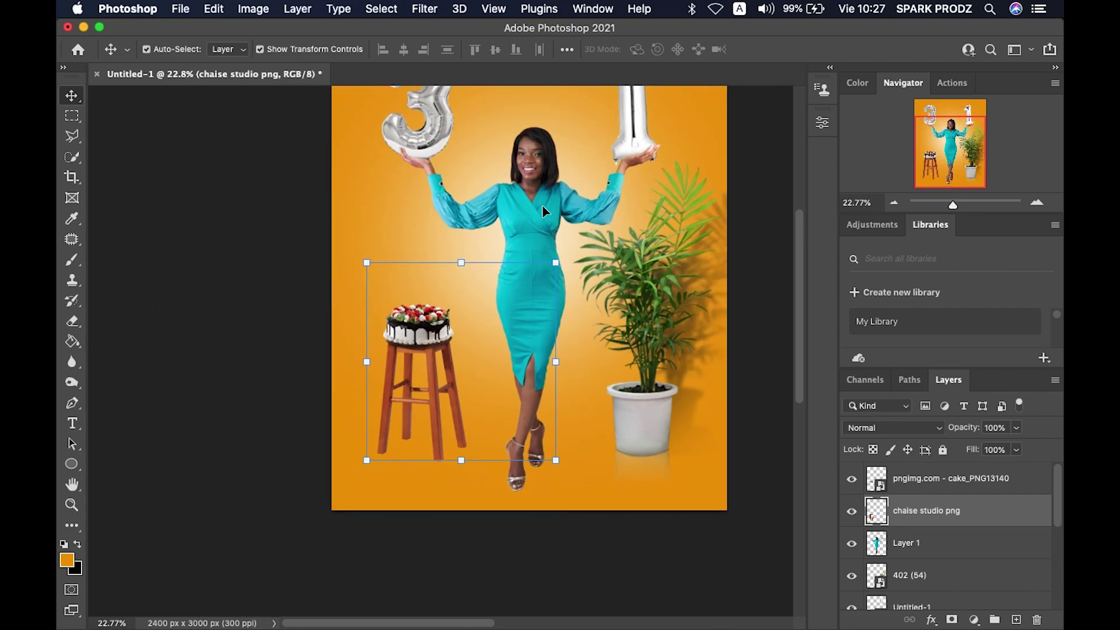
{"action": "key", "text": "super+minus"}
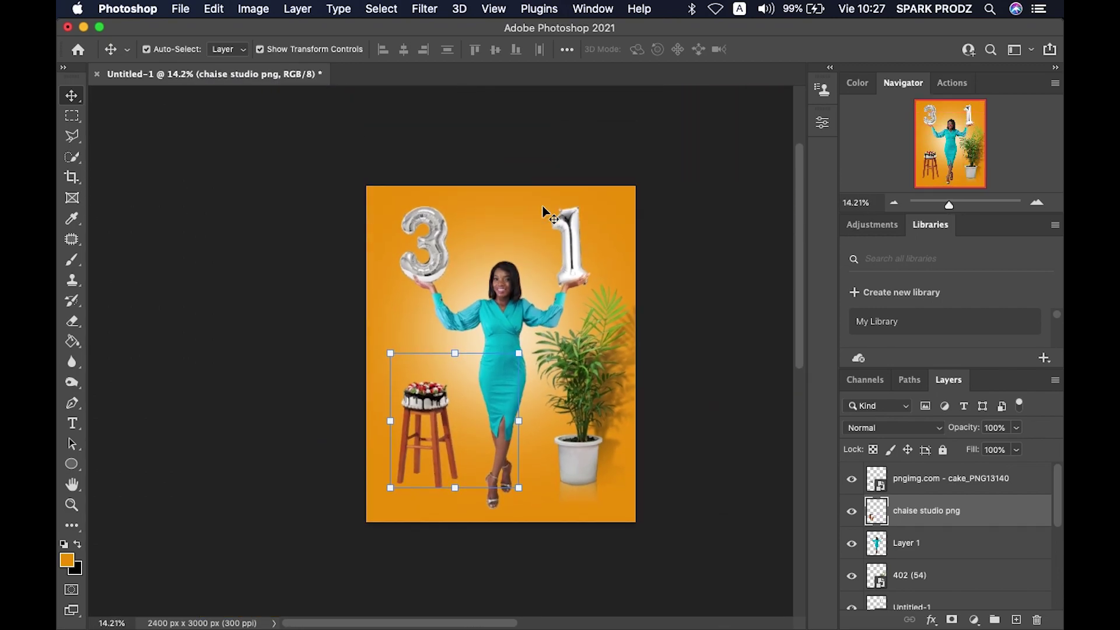
{"action": "scroll", "coordinate": [558, 302], "scroll_direction": "up", "scroll_amount": 1}
{"action": "scroll", "coordinate": [530, 420], "scroll_direction": "up", "scroll_amount": 3}
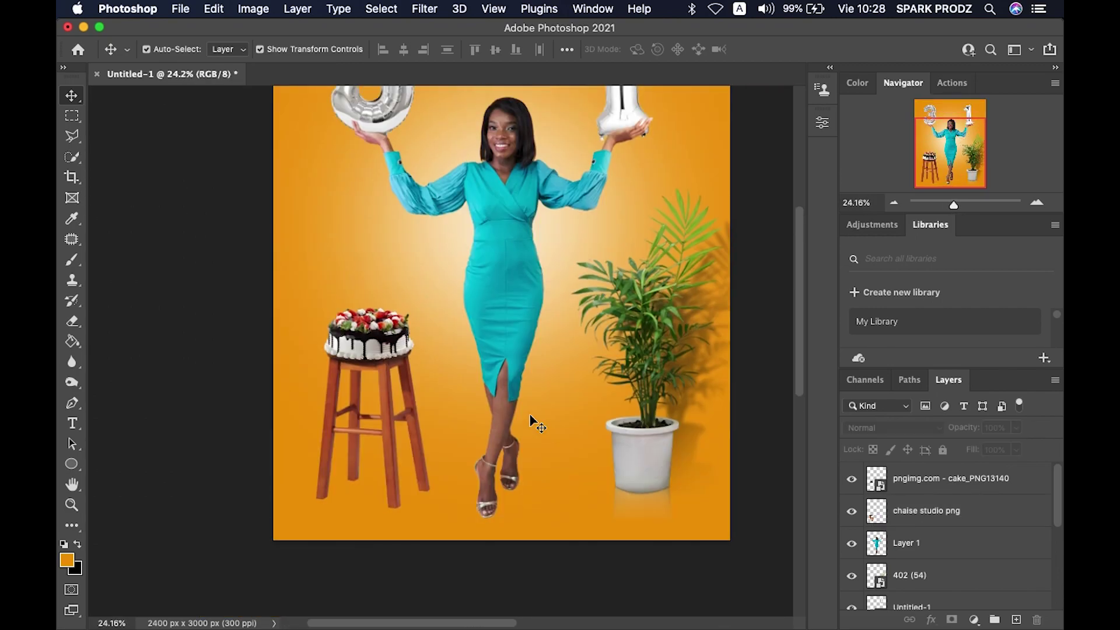
{"action": "scroll", "coordinate": [530, 420], "scroll_direction": "down", "scroll_amount": 3}
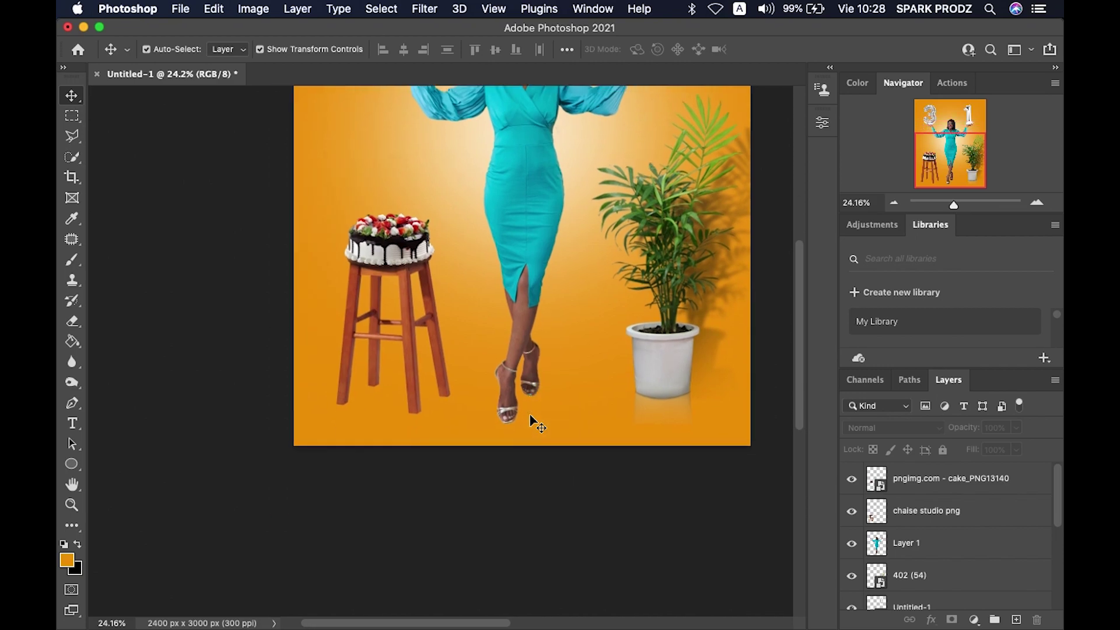
{"action": "left_click", "coordinate": [927, 512]}
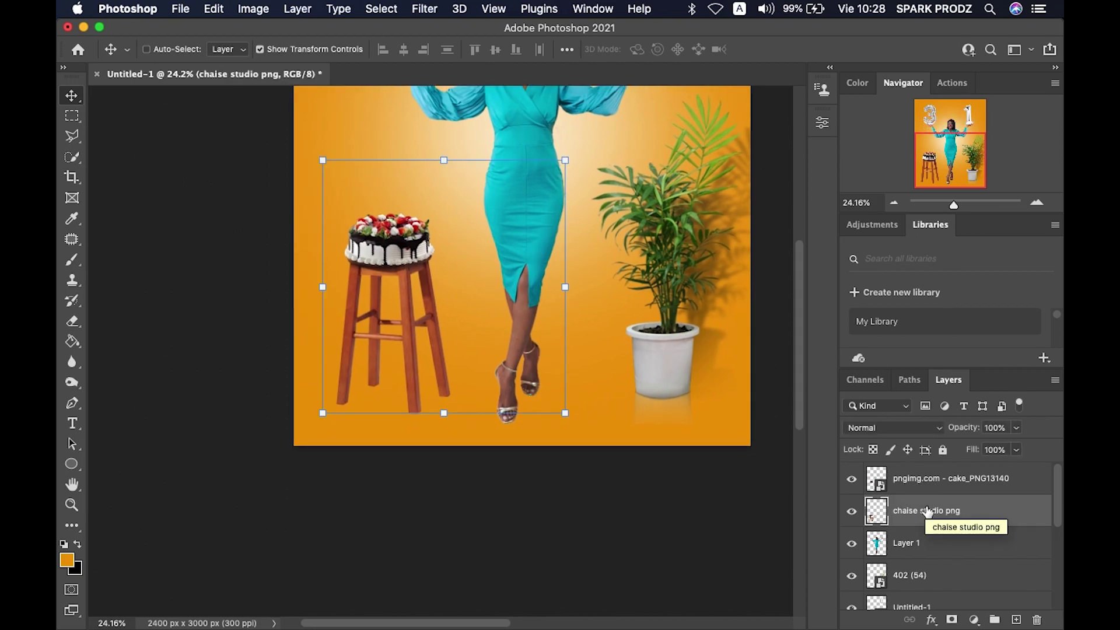
{"action": "key", "text": "ctrl+j"}
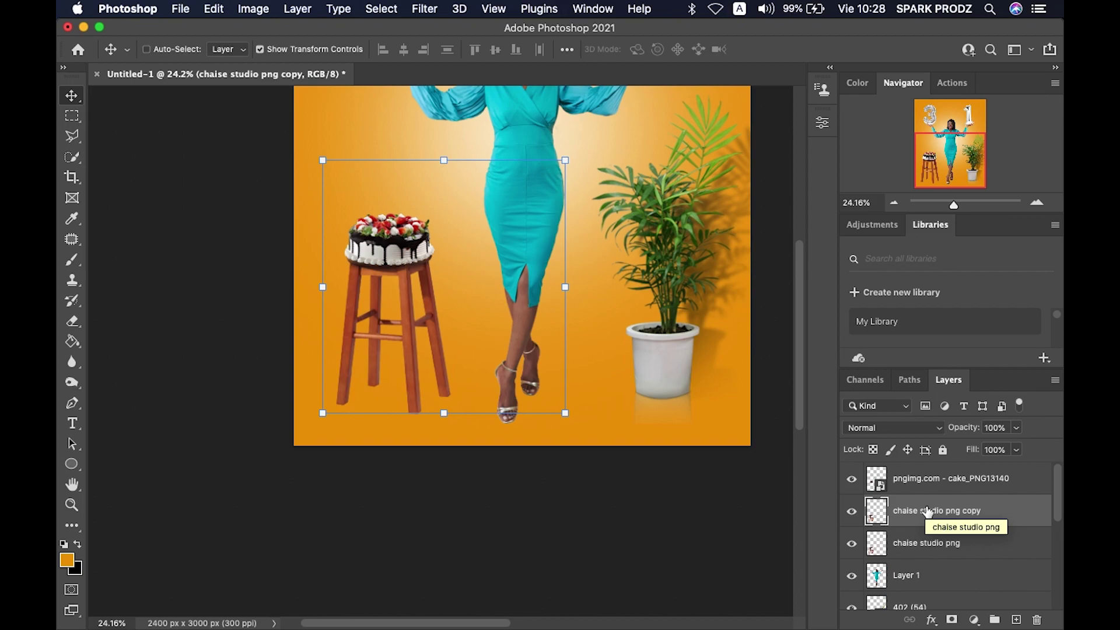
Flip the stool copy vertically and align it beneath the original stool's legs.
{"action": "key", "text": "ctrl+t"}
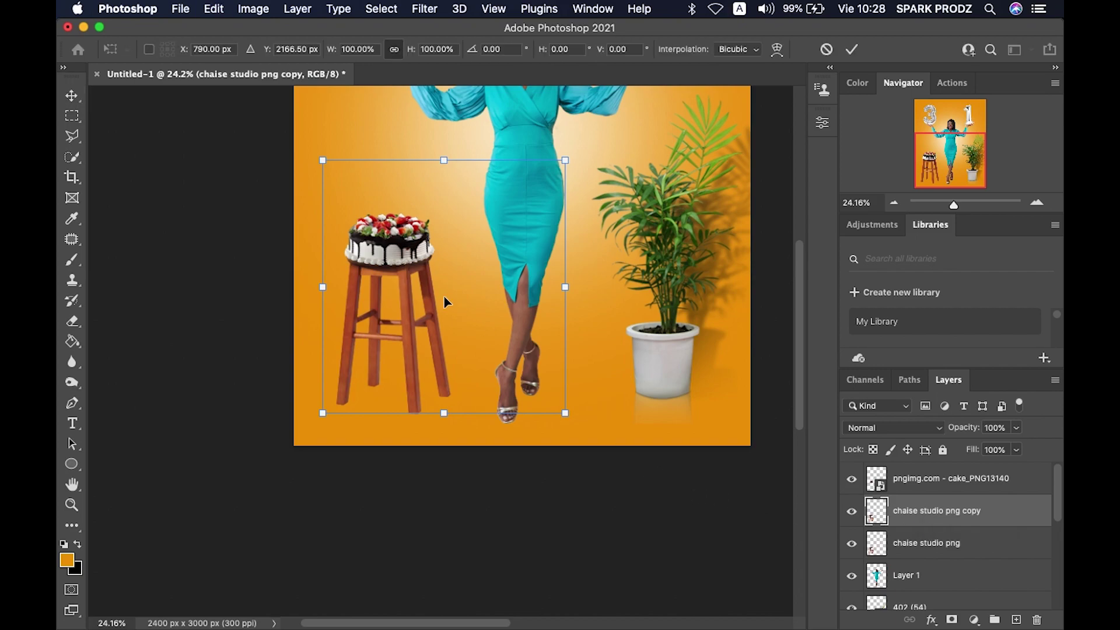
{"action": "right_click", "coordinate": [406, 304]}
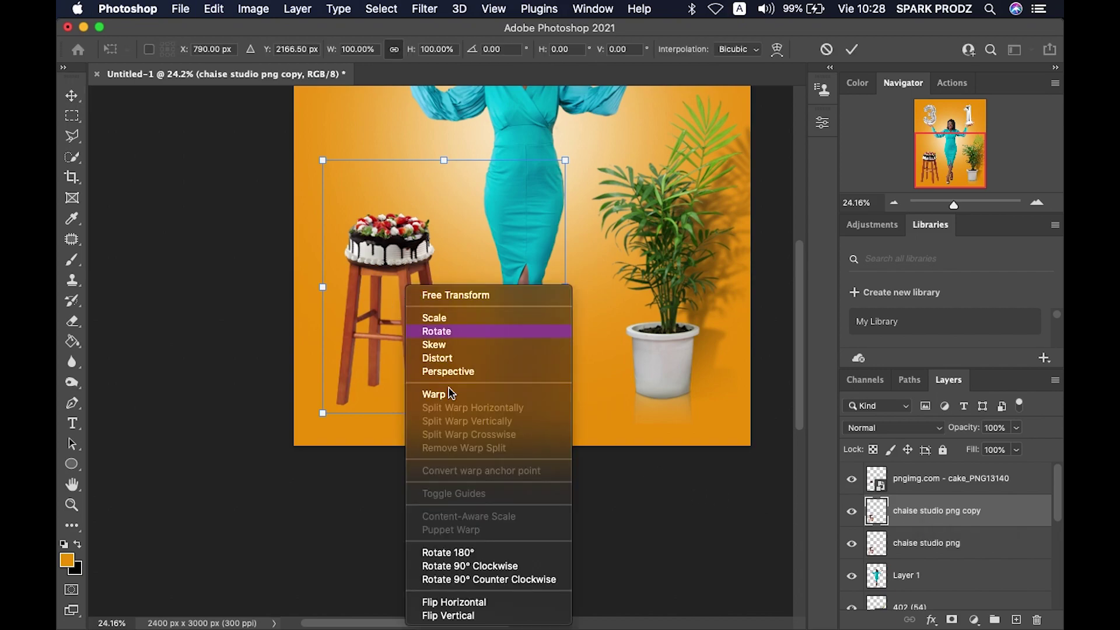
{"action": "left_click", "coordinate": [473, 617]}
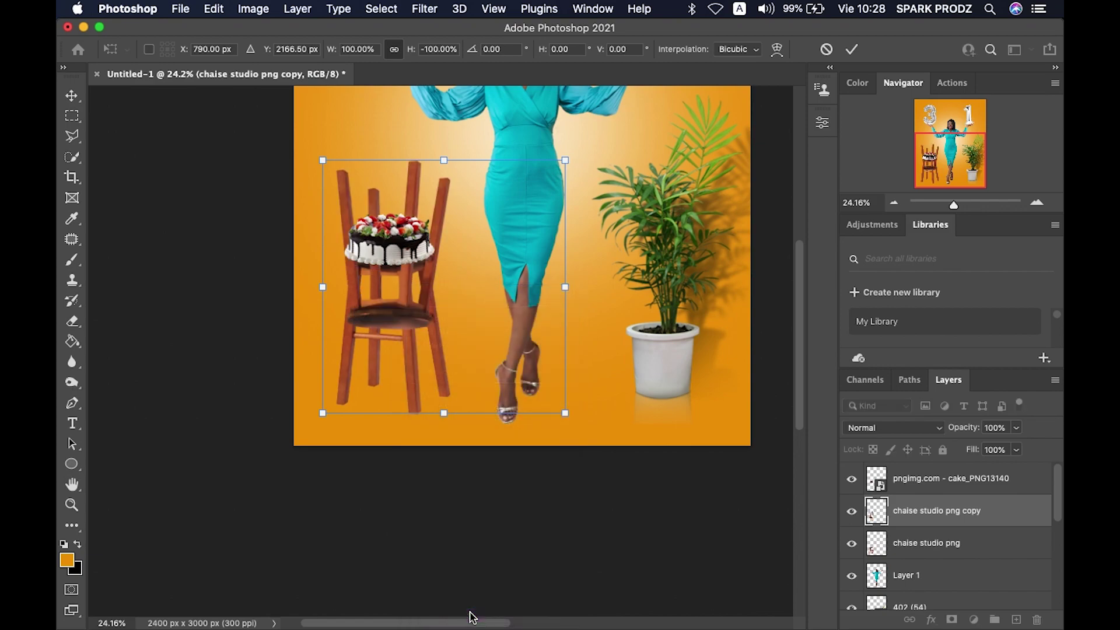
{"action": "left_click_drag", "start_coordinate": [401, 274], "coordinate": [406, 476]}
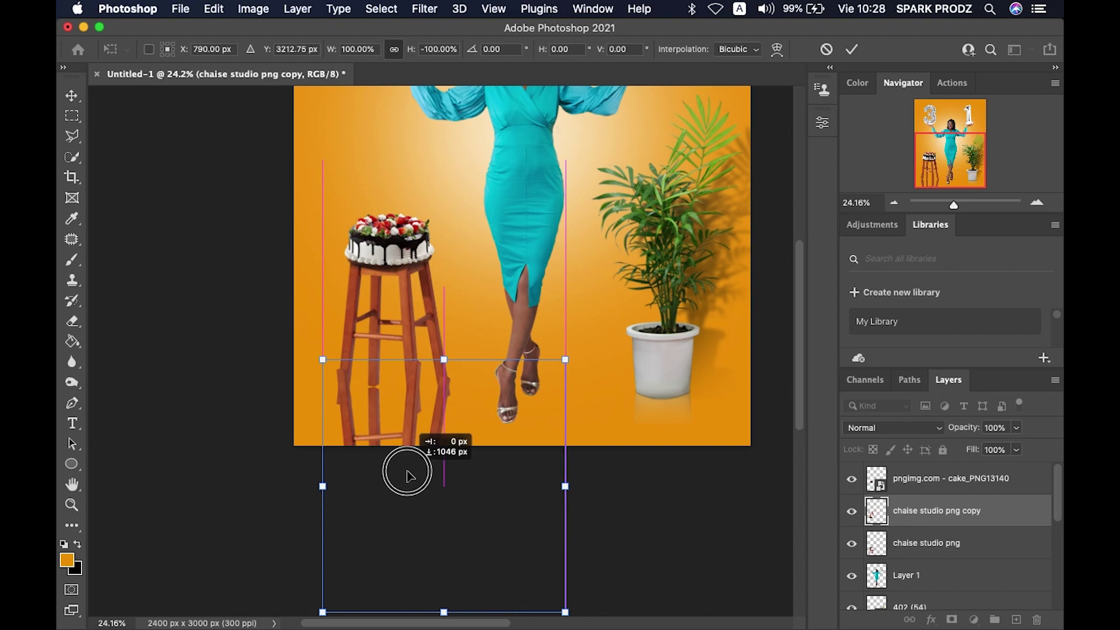
{"action": "left_click_drag", "start_coordinate": [406, 475], "coordinate": [408, 475]}
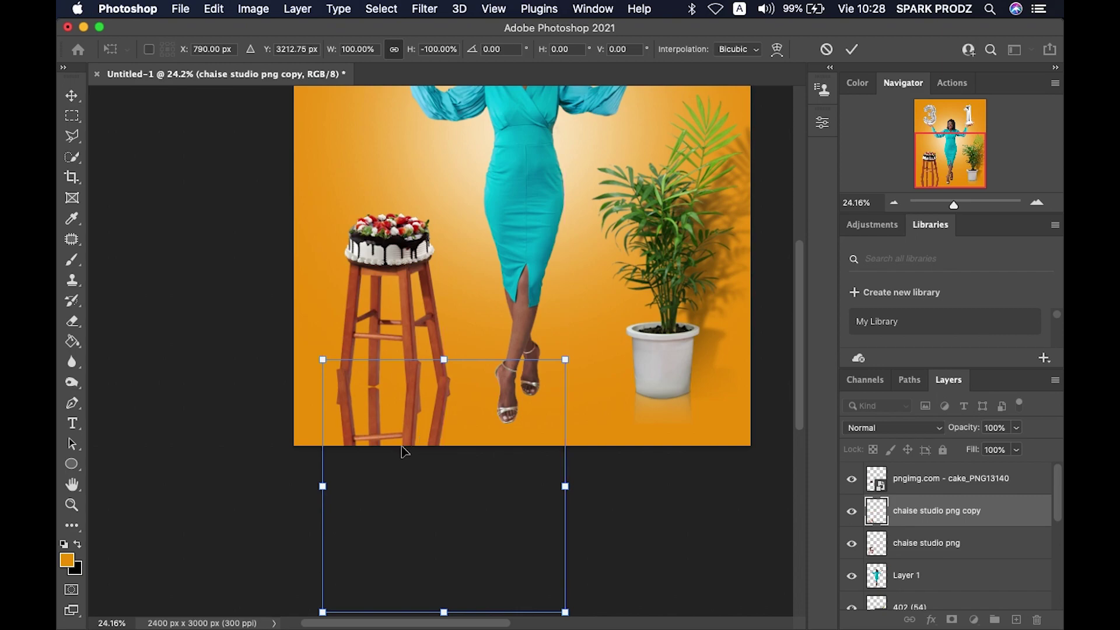
{"action": "scroll", "coordinate": [417, 449], "scroll_direction": "up", "scroll_amount": 5}
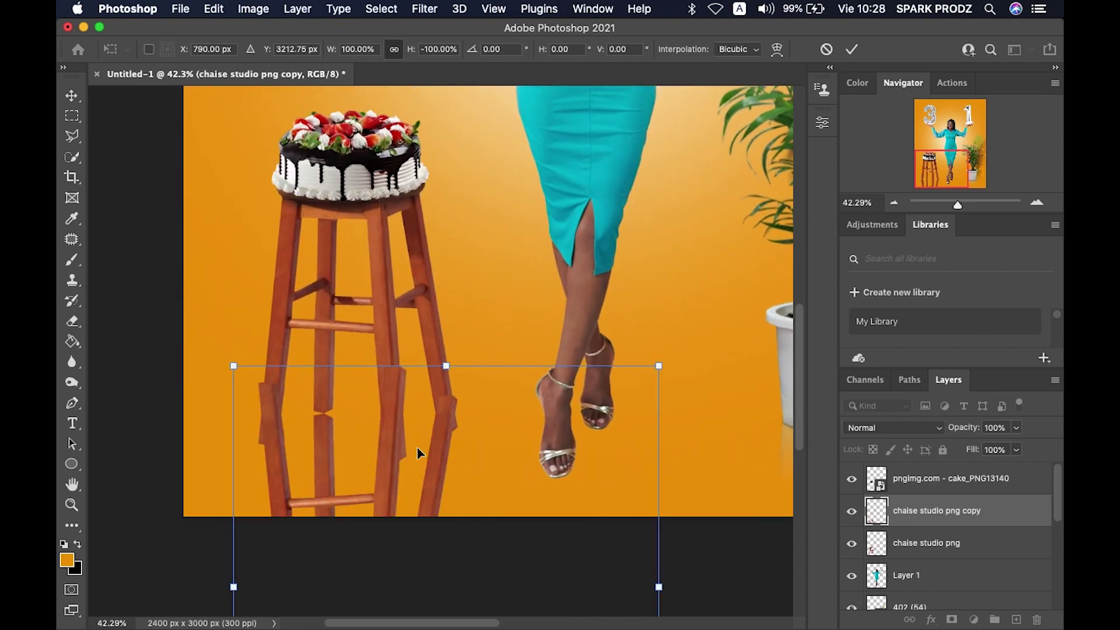
{"action": "scroll", "coordinate": [417, 453], "scroll_direction": "down", "scroll_amount": 2}
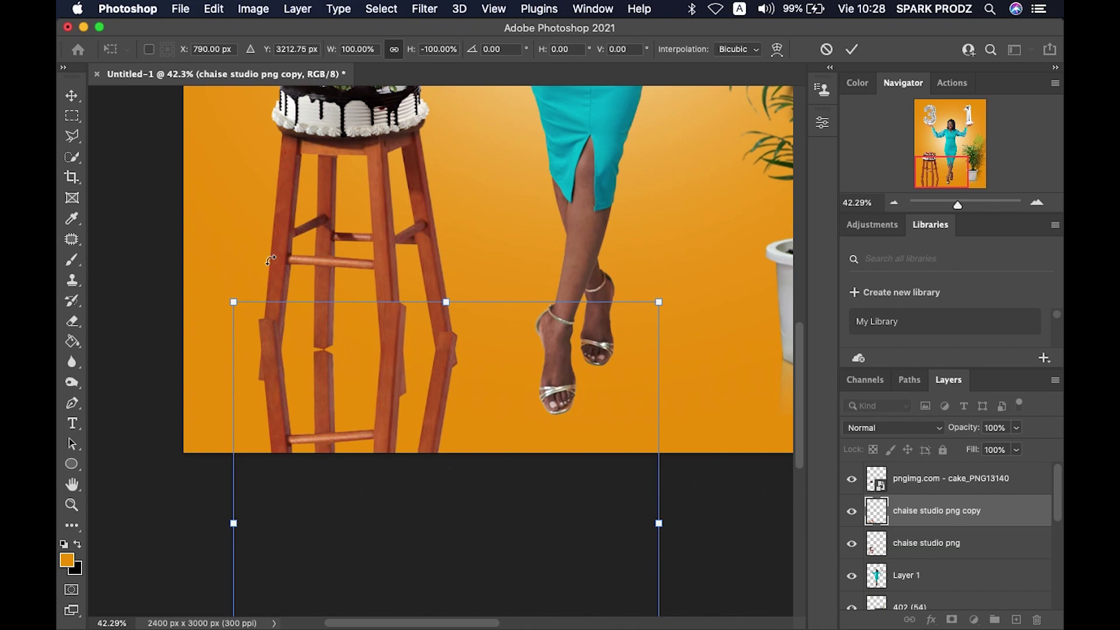
{"action": "left_click", "coordinate": [72, 321]}
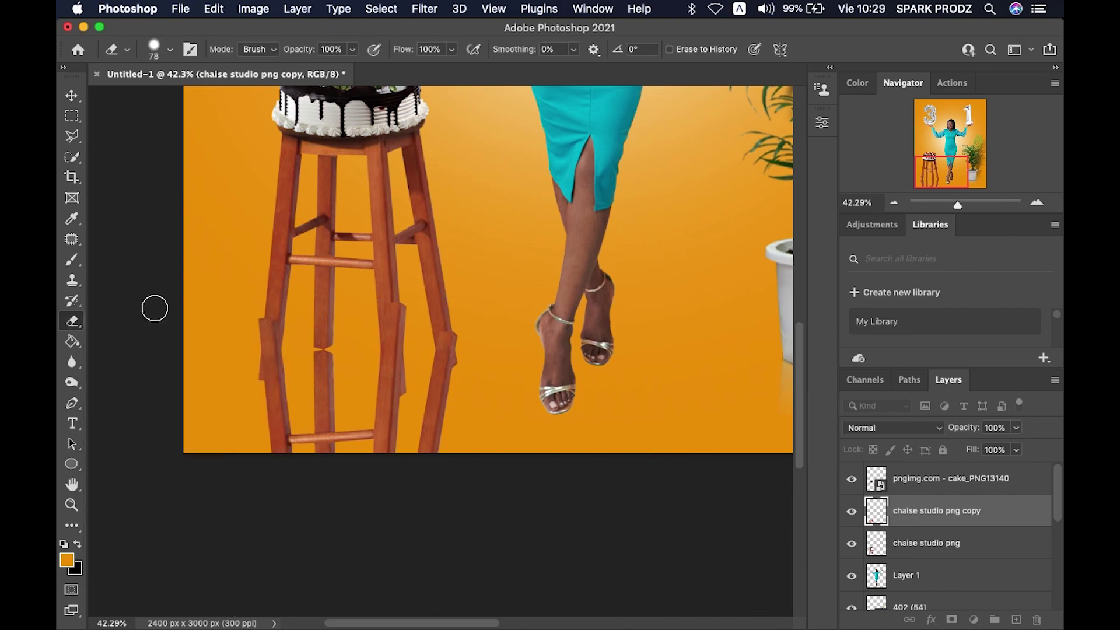
Erase the jagged joins on the reflected stool legs and lower the reflection's opacity to 35%.
{"action": "mouse_move", "coordinate": [275, 320]}
{"action": "left_mouse_down"}
{"action": "mouse_move", "coordinate": [263, 318]}
{"action": "mouse_move", "coordinate": [267, 360]}
{"action": "mouse_move", "coordinate": [280, 363]}
{"action": "mouse_move", "coordinate": [259, 373]}
{"action": "left_mouse_up"}
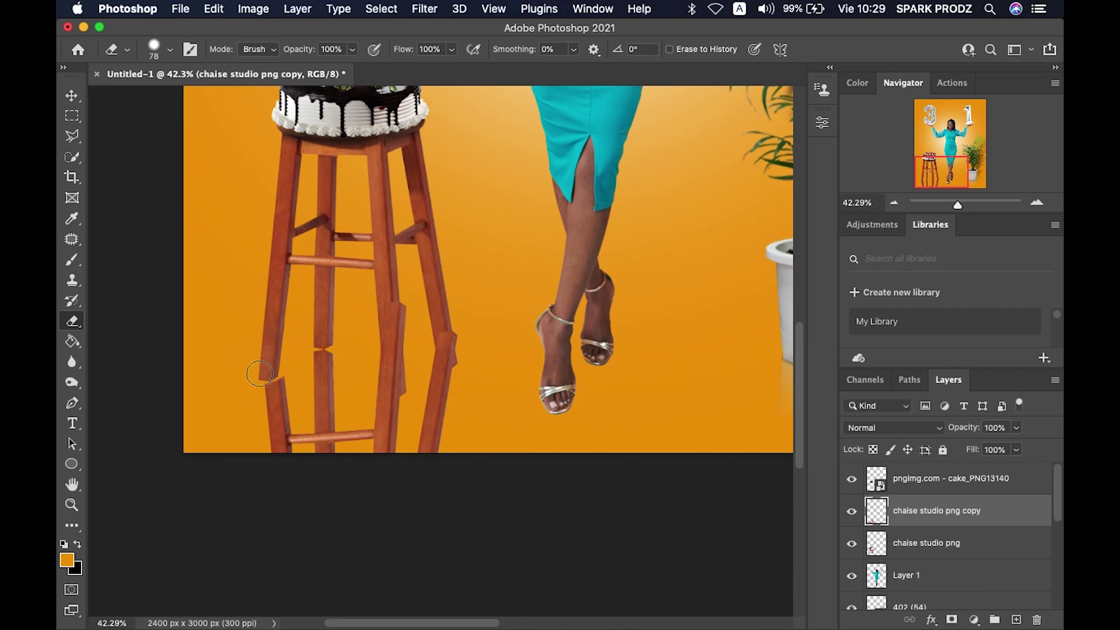
{"action": "left_click_drag", "start_coordinate": [318, 341], "coordinate": [336, 339]}
{"action": "mouse_move", "coordinate": [402, 301]}
{"action": "left_mouse_down"}
{"action": "mouse_move", "coordinate": [403, 342]}
{"action": "mouse_move", "coordinate": [378, 365]}
{"action": "mouse_move", "coordinate": [400, 380]}
{"action": "mouse_move", "coordinate": [381, 380]}
{"action": "mouse_move", "coordinate": [402, 388]}
{"action": "mouse_move", "coordinate": [382, 381]}
{"action": "left_mouse_up"}
{"action": "mouse_move", "coordinate": [464, 331]}
{"action": "left_mouse_down"}
{"action": "mouse_move", "coordinate": [450, 332]}
{"action": "mouse_move", "coordinate": [439, 356]}
{"action": "left_mouse_up"}
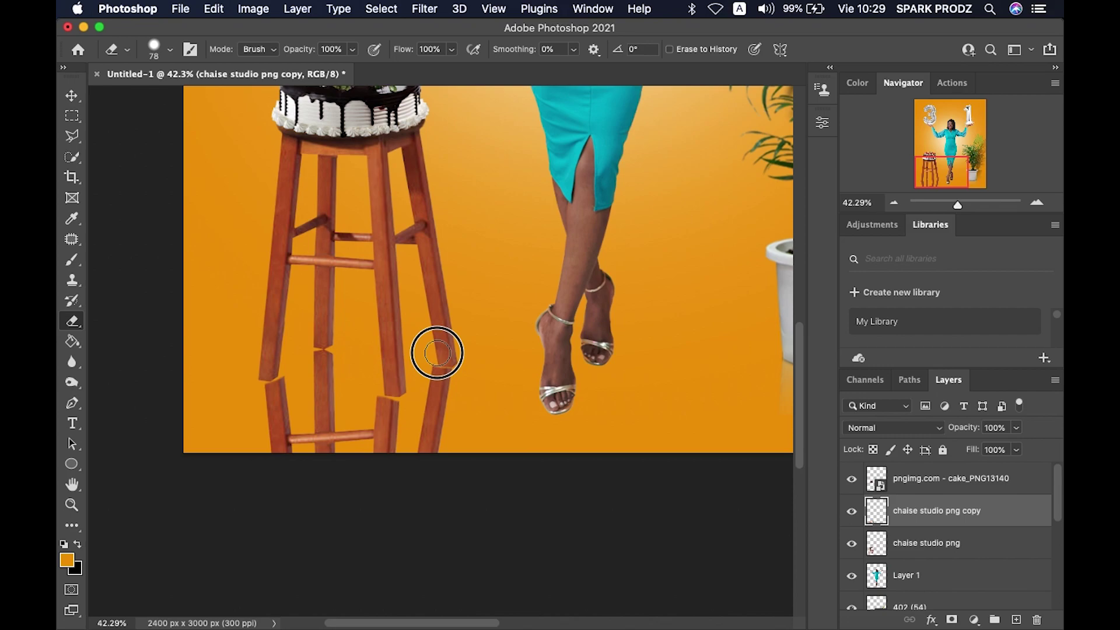
{"action": "left_click", "coordinate": [72, 95]}
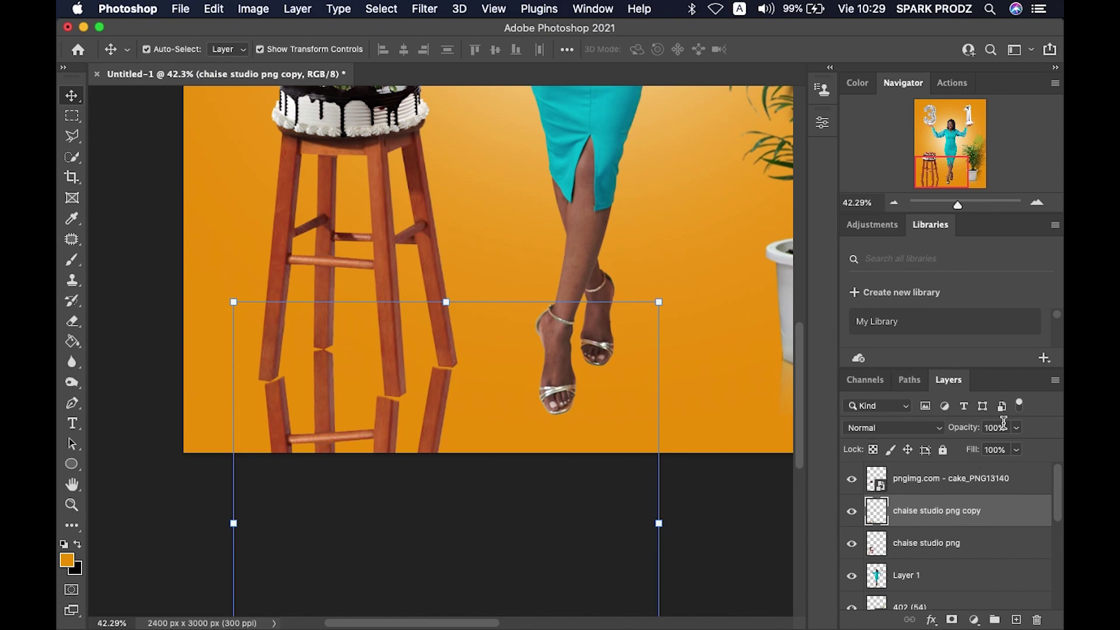
{"action": "left_click_drag", "start_coordinate": [973, 435], "coordinate": [906, 432]}
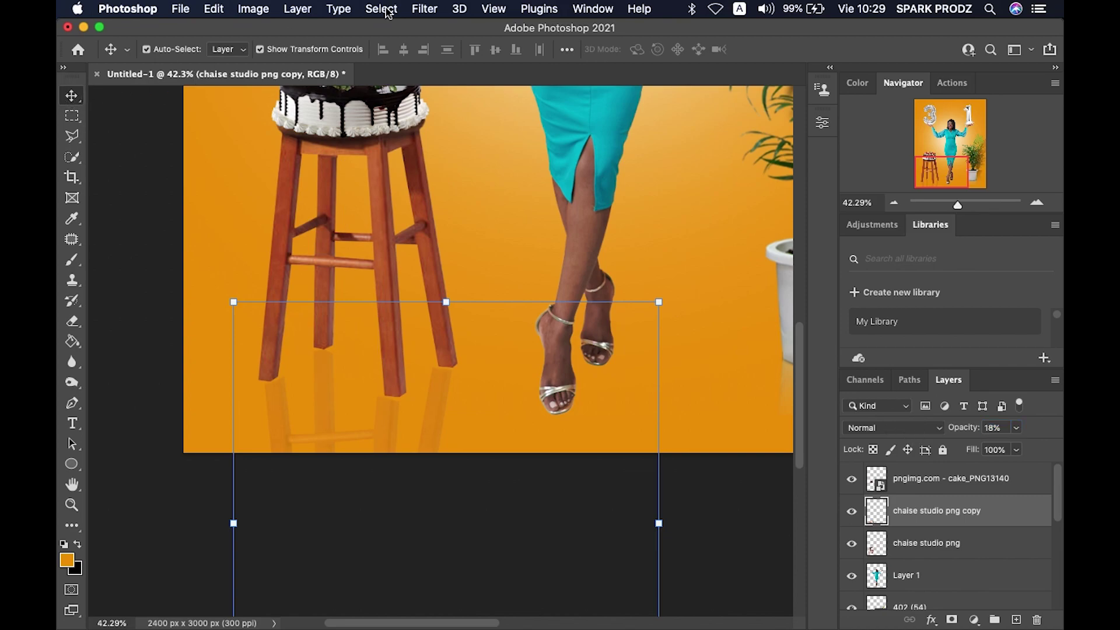
Soften the stool reflection with a 2.4-pixel Gaussian Blur.
{"action": "left_click", "coordinate": [426, 11]}
{"action": "mouse_move", "coordinate": [432, 205]}
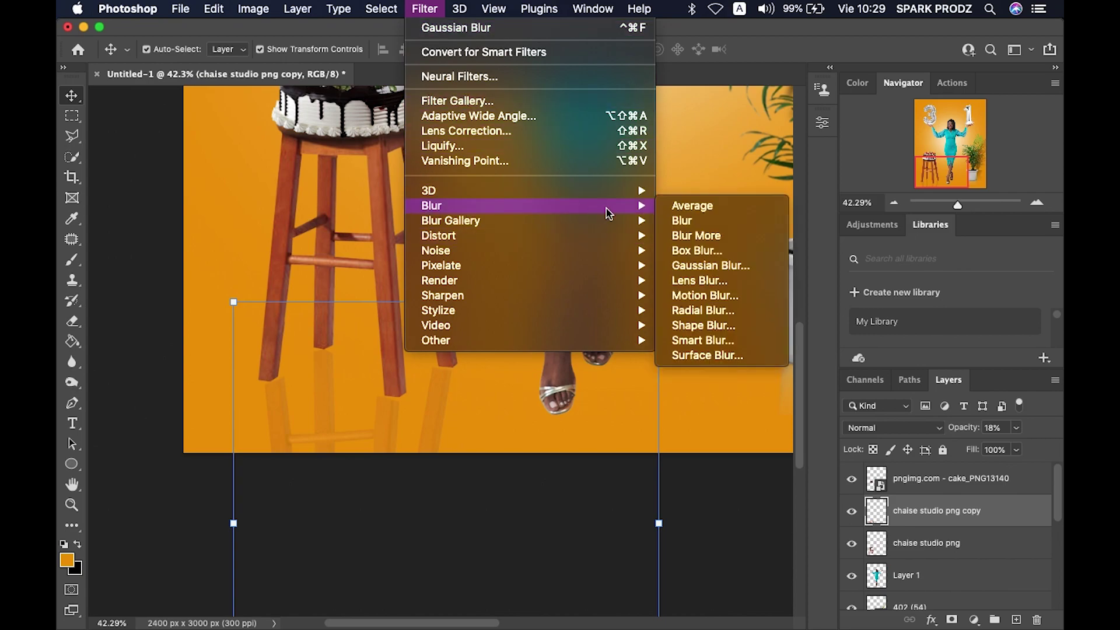
{"action": "left_click", "coordinate": [712, 267]}
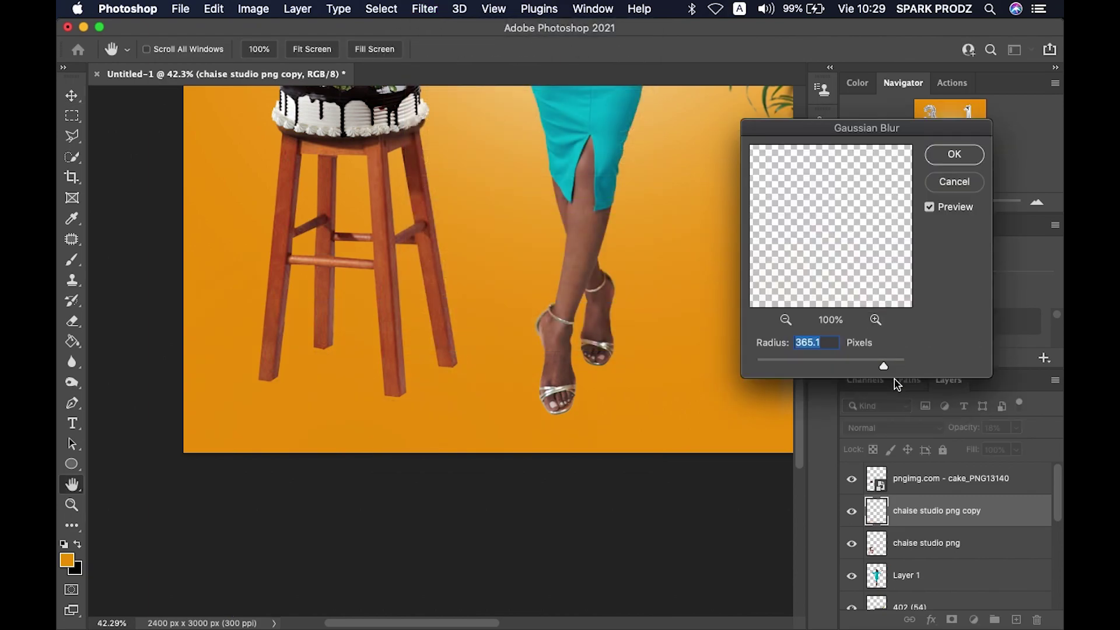
{"action": "mouse_move", "coordinate": [884, 368]}
{"action": "left_mouse_down"}
{"action": "mouse_move", "coordinate": [748, 362]}
{"action": "mouse_move", "coordinate": [775, 369]}
{"action": "left_mouse_up"}
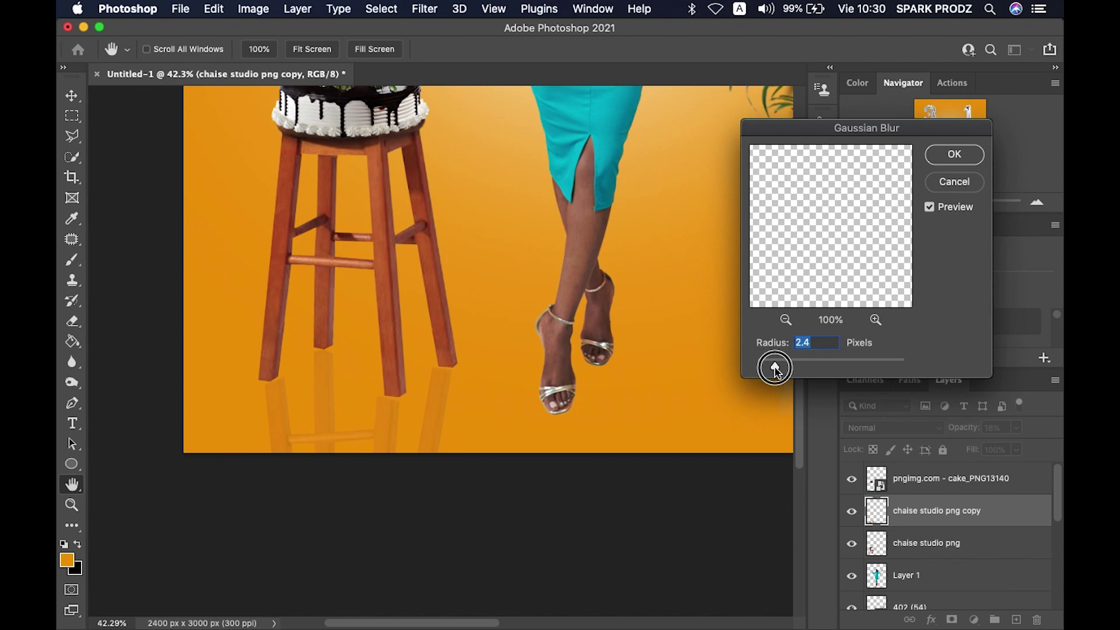
{"action": "left_click", "coordinate": [965, 153]}
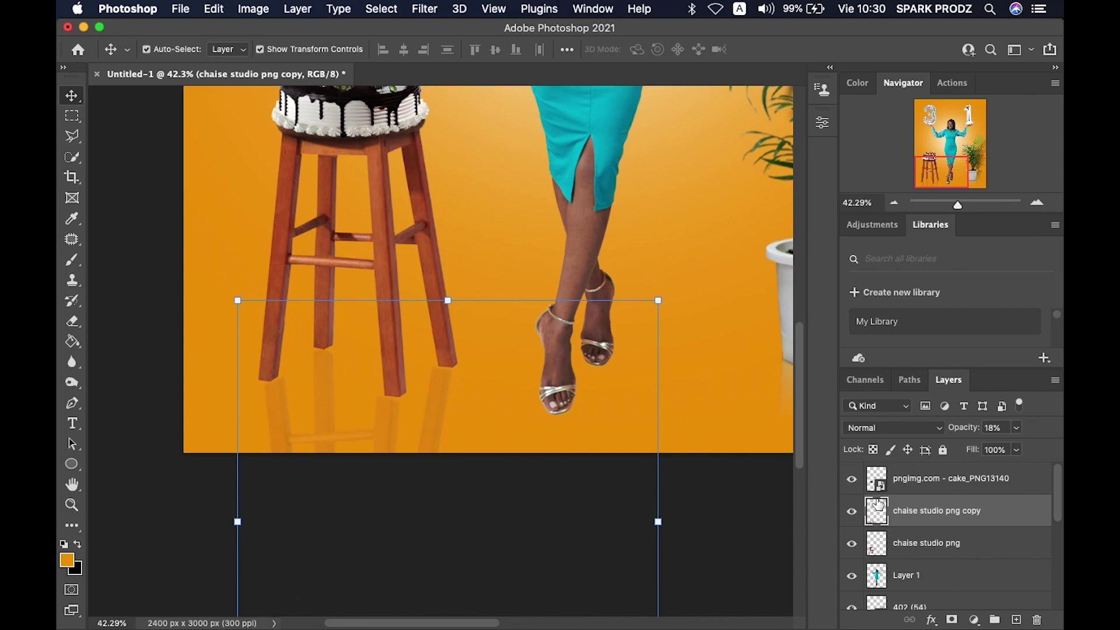
Duplicate the woman's Layer 1 as Layer 1 copy.
{"action": "left_click", "coordinate": [920, 578]}
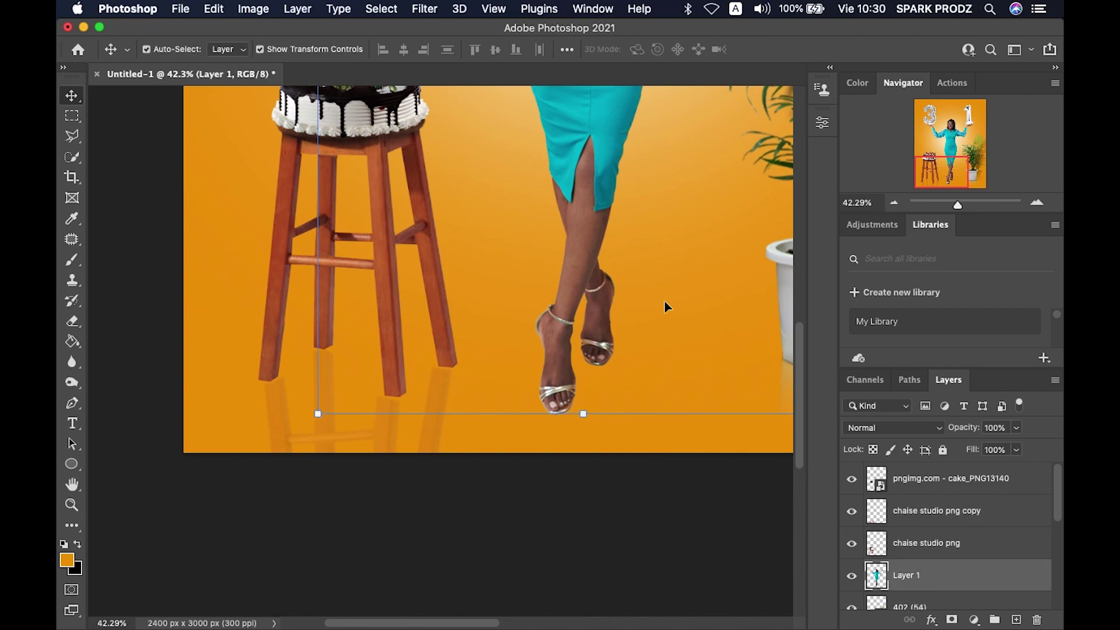
{"action": "scroll", "coordinate": [606, 296], "scroll_direction": "down", "scroll_amount": 2}
{"action": "scroll", "coordinate": [607, 296], "scroll_direction": "down", "scroll_amount": 2}
{"action": "scroll", "coordinate": [606, 295], "scroll_direction": "down", "scroll_amount": 2}
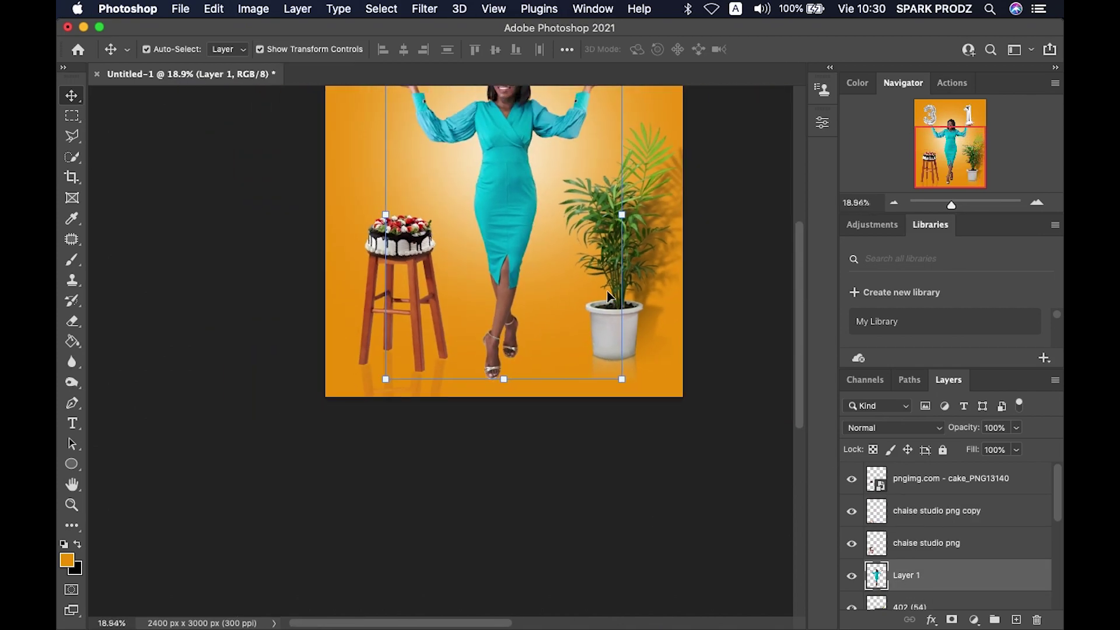
{"action": "scroll", "coordinate": [607, 295], "scroll_direction": "up", "scroll_amount": 2}
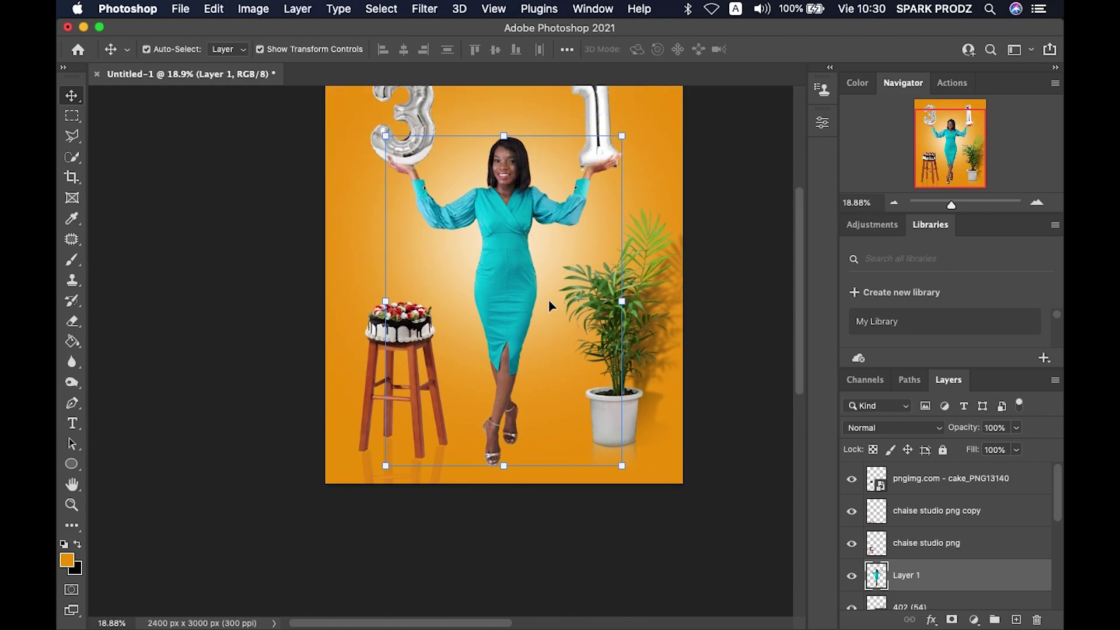
{"action": "left_click", "coordinate": [549, 382], "text": "alt"}
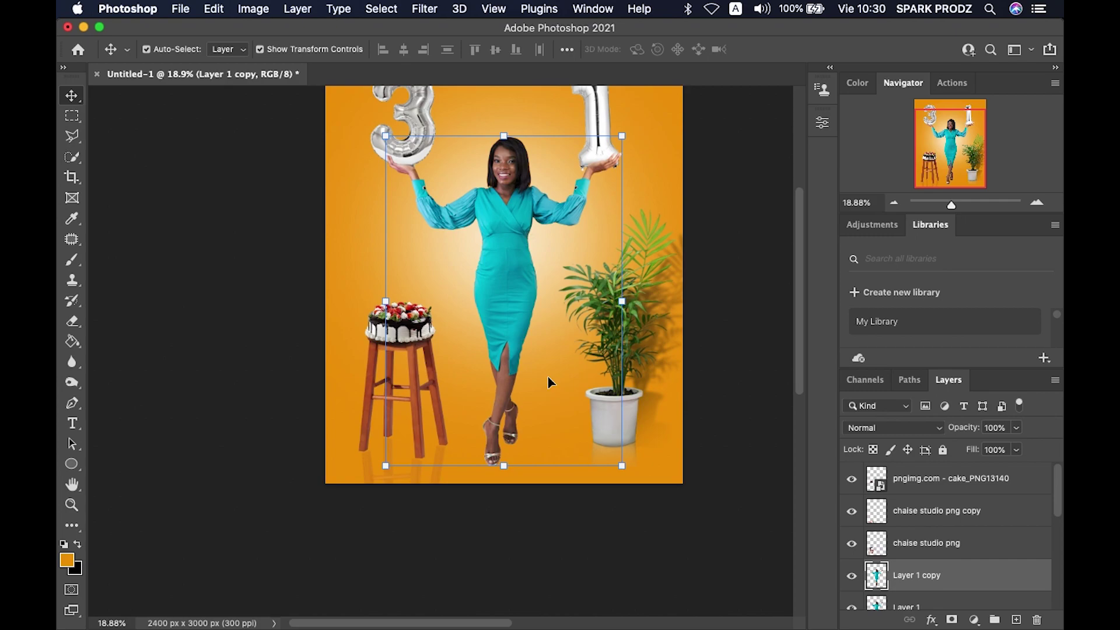
Flip the woman copy vertically, place it below her feet, and duplicate it as Layer 1 copy 2.
{"action": "key", "text": "ctrl+t"}
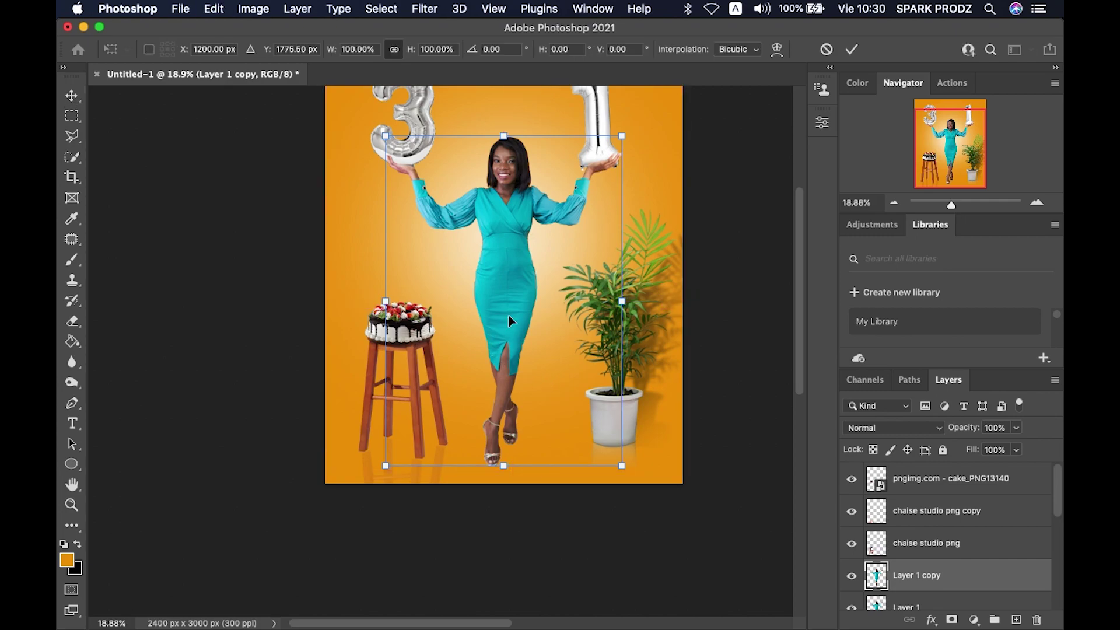
{"action": "right_click", "coordinate": [503, 276]}
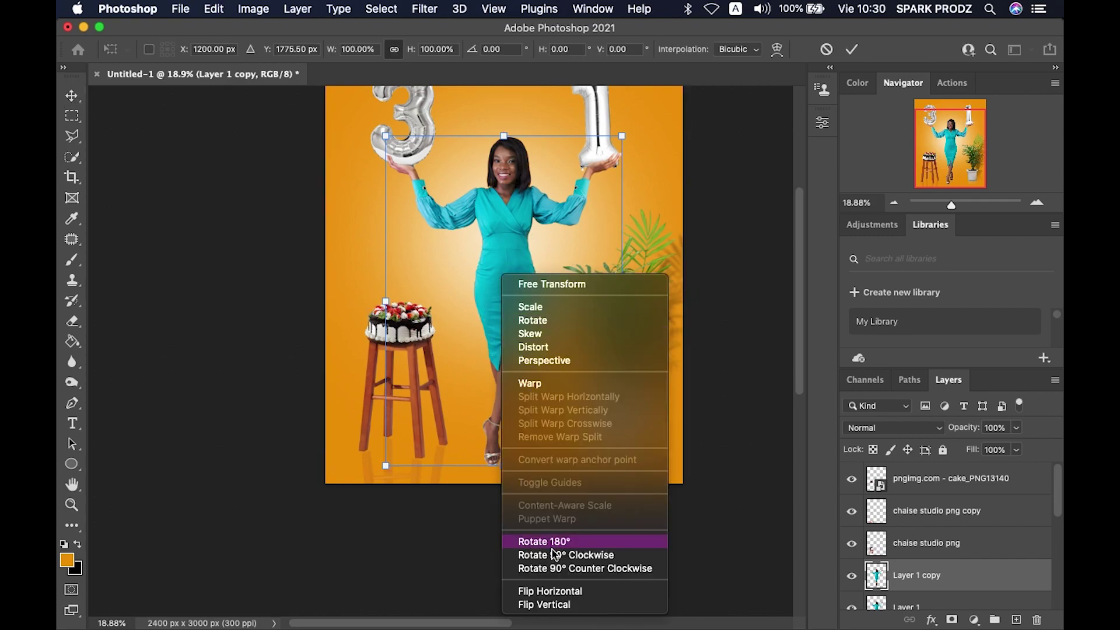
{"action": "left_click", "coordinate": [565, 605]}
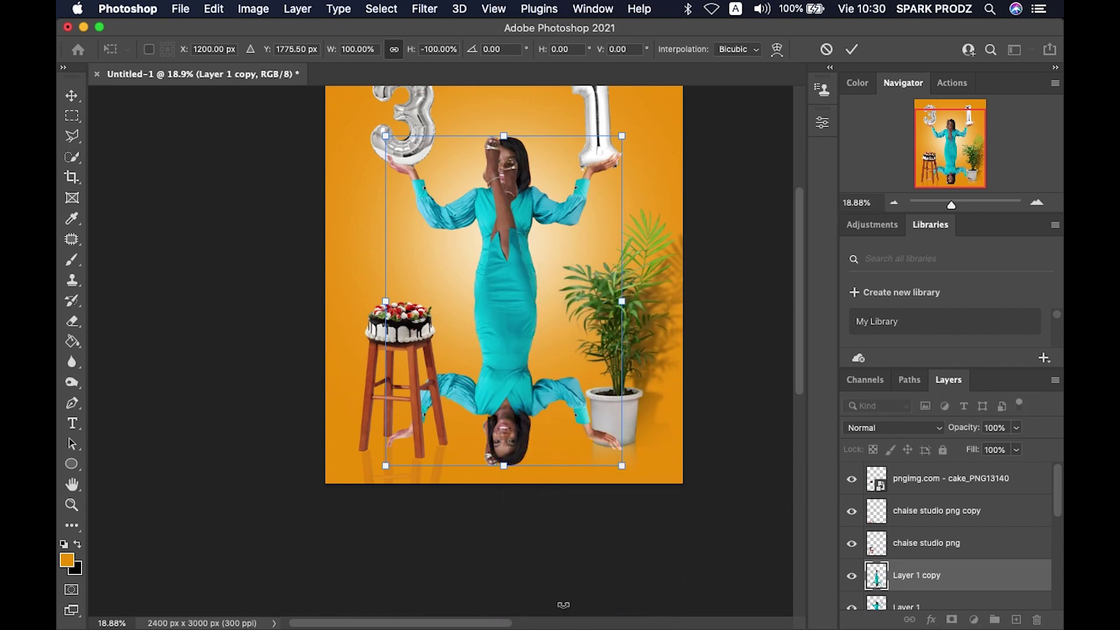
{"action": "mouse_move", "coordinate": [497, 196]}
{"action": "left_mouse_down"}
{"action": "mouse_move", "coordinate": [510, 534]}
{"action": "mouse_move", "coordinate": [500, 533]}
{"action": "left_mouse_up"}
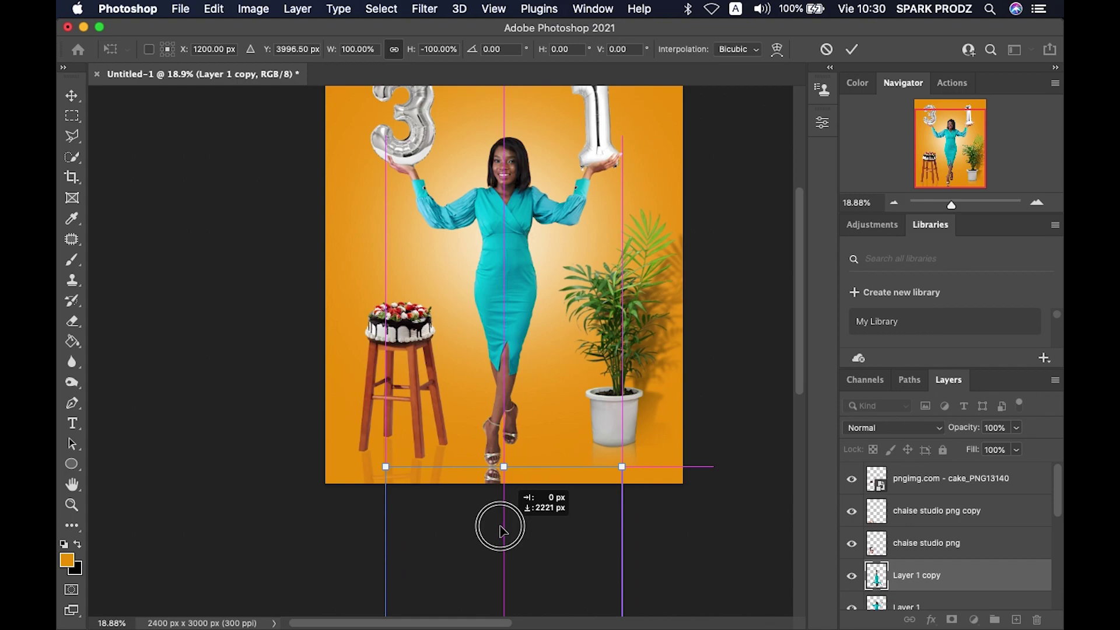
{"action": "scroll", "coordinate": [444, 355], "scroll_direction": "up", "scroll_amount": 5}
{"action": "scroll", "coordinate": [533, 399], "scroll_direction": "down", "scroll_amount": 5}
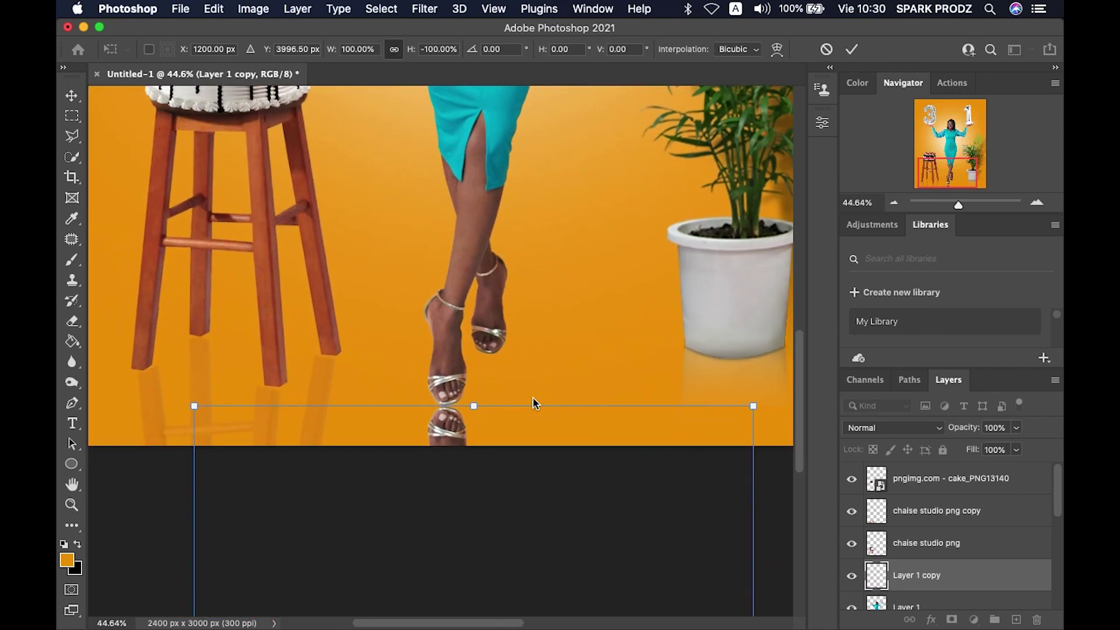
{"action": "scroll", "coordinate": [501, 343], "scroll_direction": "up", "scroll_amount": 2}
{"action": "scroll", "coordinate": [502, 343], "scroll_direction": "up", "scroll_amount": 3}
{"action": "scroll", "coordinate": [502, 343], "scroll_direction": "down", "scroll_amount": 3}
{"action": "scroll", "coordinate": [501, 343], "scroll_direction": "right", "scroll_amount": 1}
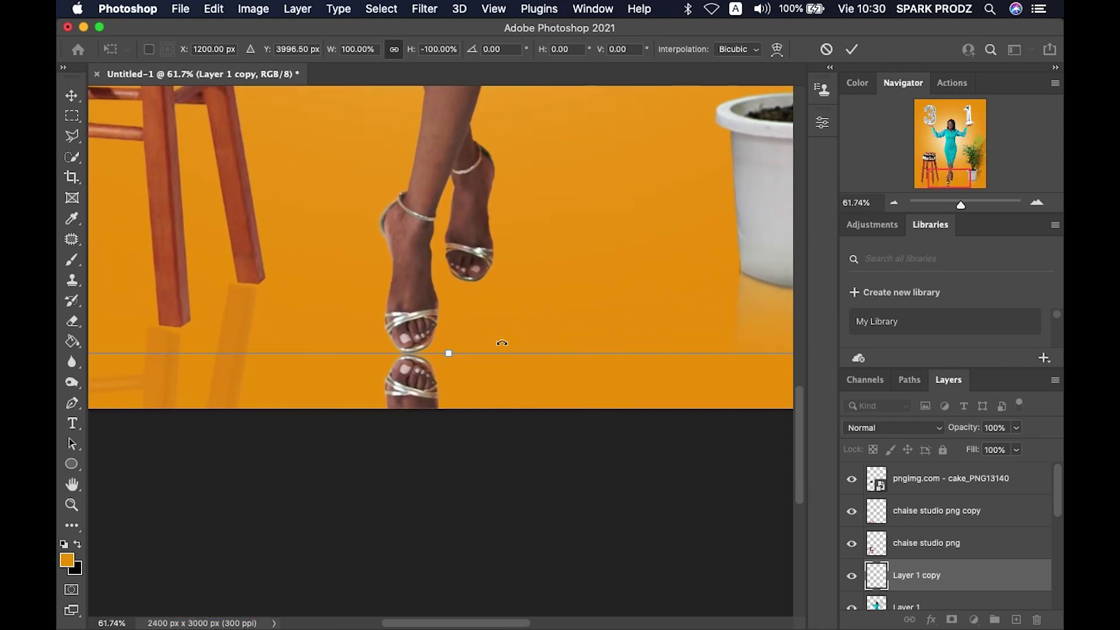
{"action": "left_click", "coordinate": [73, 96]}
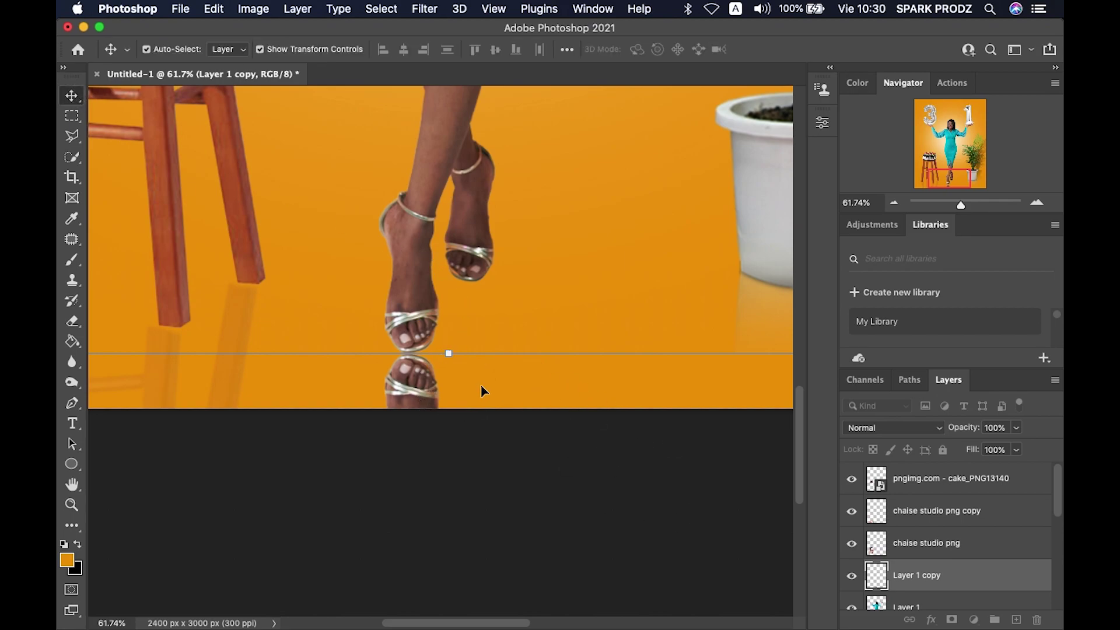
{"action": "left_click", "coordinate": [921, 580]}
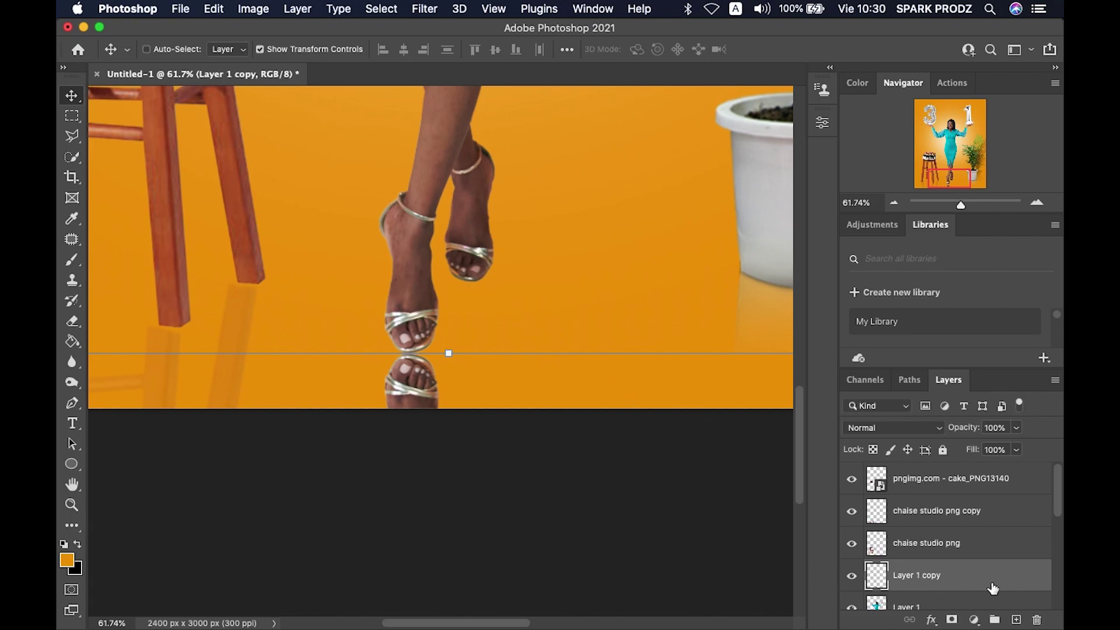
{"action": "key", "text": "ctrl+j"}
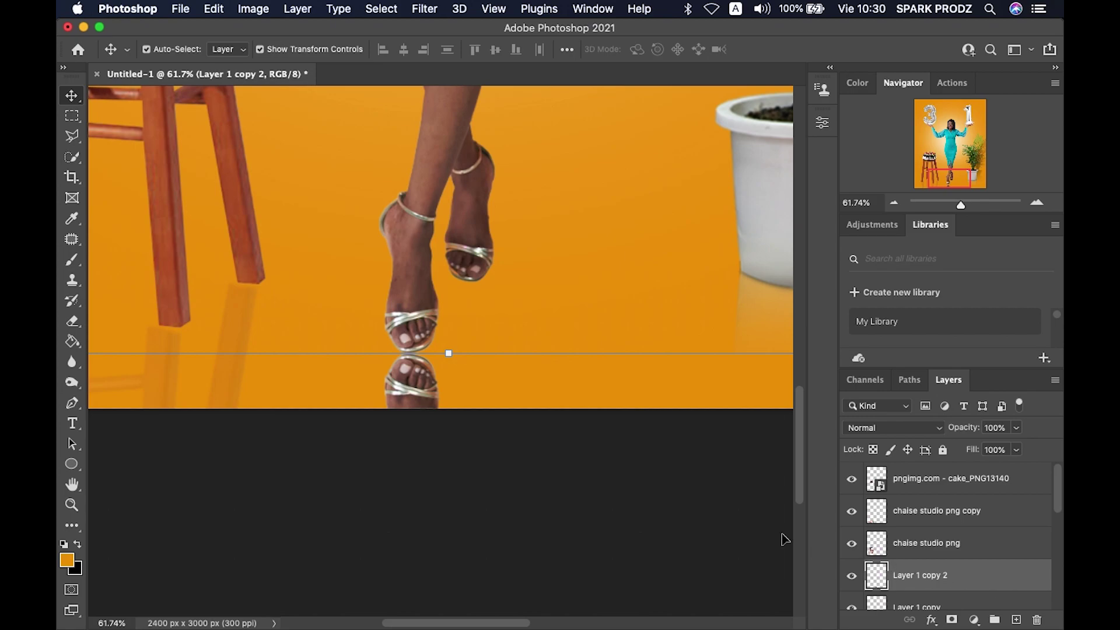
Move Layer 1 copy 2 up under the real feet and erase its overlapping toes.
{"action": "left_click_drag", "start_coordinate": [424, 401], "coordinate": [426, 257]}
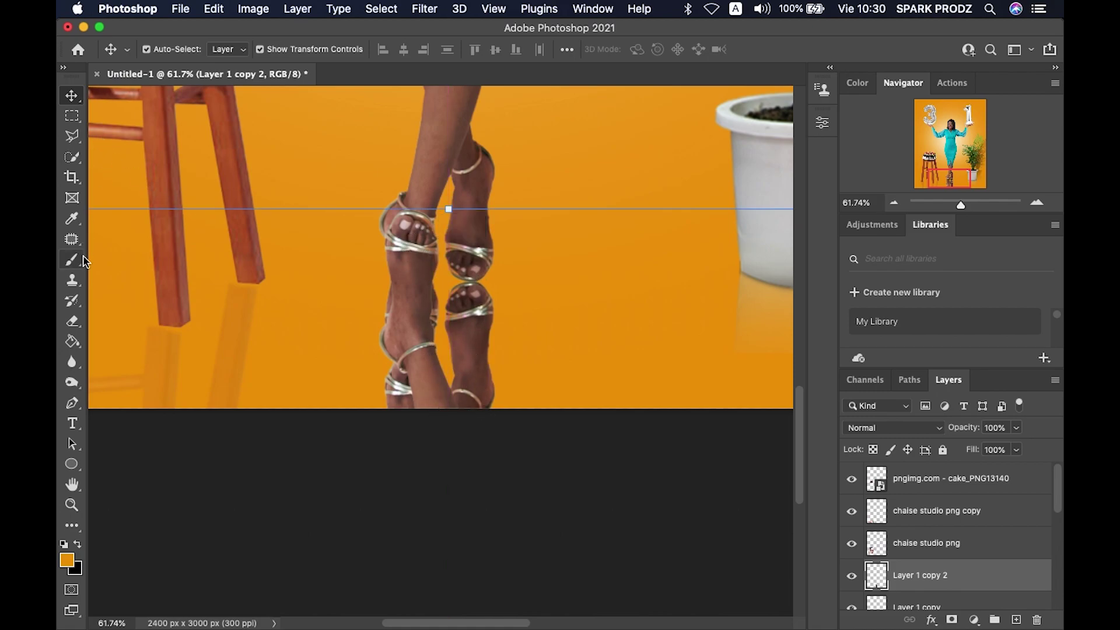
{"action": "left_click", "coordinate": [78, 328]}
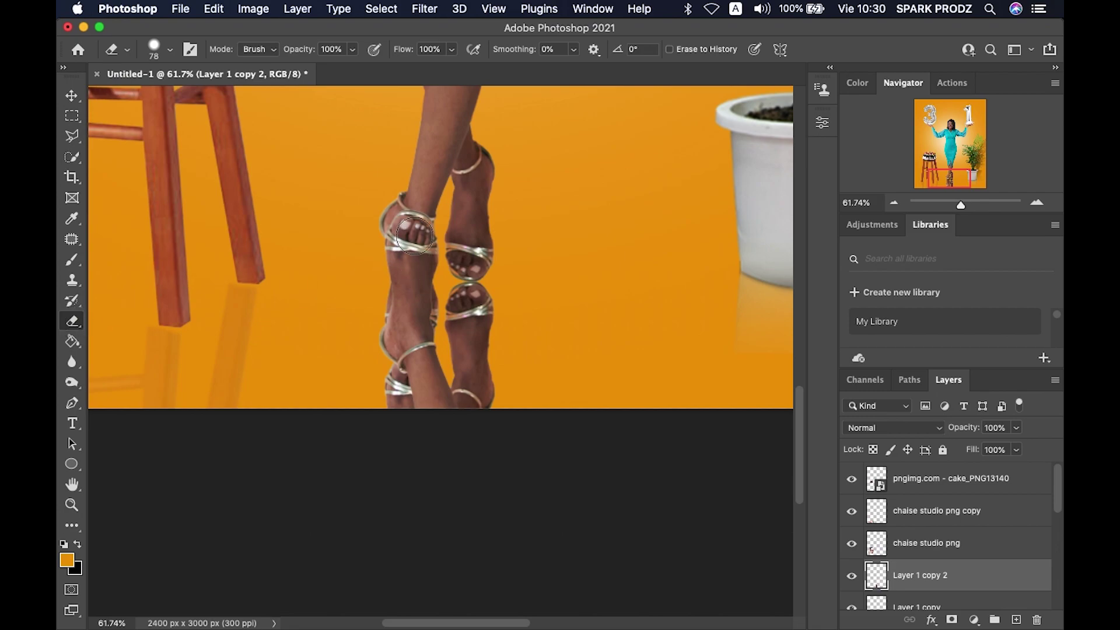
{"action": "mouse_move", "coordinate": [375, 275]}
{"action": "left_mouse_down"}
{"action": "mouse_move", "coordinate": [423, 238]}
{"action": "mouse_move", "coordinate": [401, 341]}
{"action": "mouse_move", "coordinate": [395, 200]}
{"action": "mouse_move", "coordinate": [425, 341]}
{"action": "mouse_move", "coordinate": [420, 400]}
{"action": "mouse_move", "coordinate": [425, 380]}
{"action": "mouse_move", "coordinate": [432, 388]}
{"action": "mouse_move", "coordinate": [415, 419]}
{"action": "left_mouse_up"}
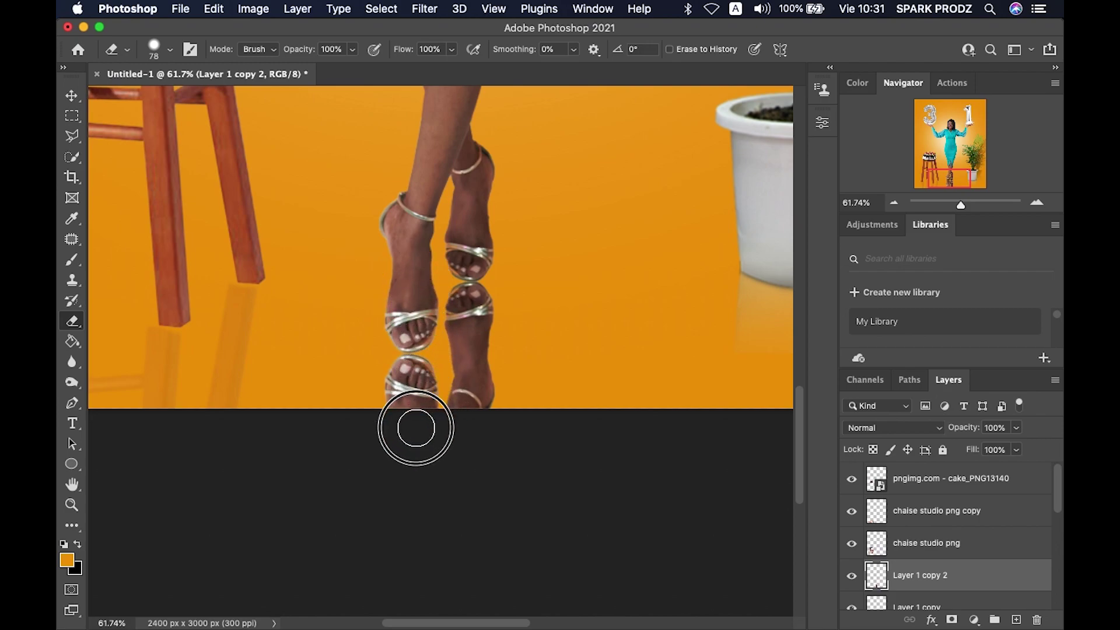
{"action": "mouse_move", "coordinate": [426, 363]}
{"action": "left_mouse_down"}
{"action": "mouse_move", "coordinate": [412, 376]}
{"action": "mouse_move", "coordinate": [458, 376]}
{"action": "mouse_move", "coordinate": [441, 363]}
{"action": "mouse_move", "coordinate": [429, 390]}
{"action": "left_mouse_up"}
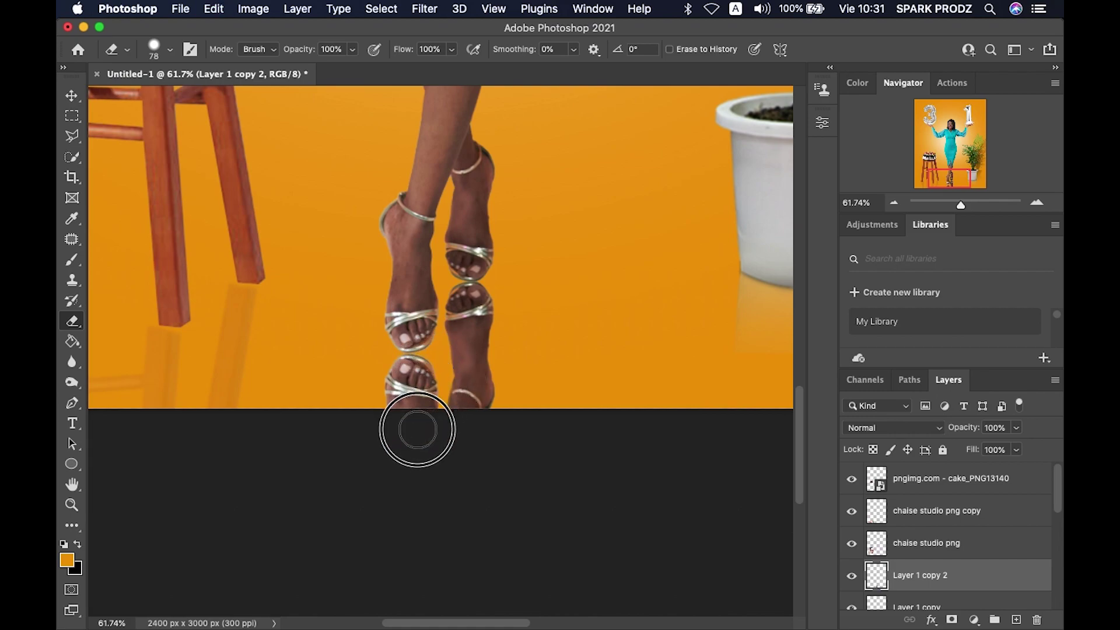
{"action": "left_click", "coordinate": [72, 95]}
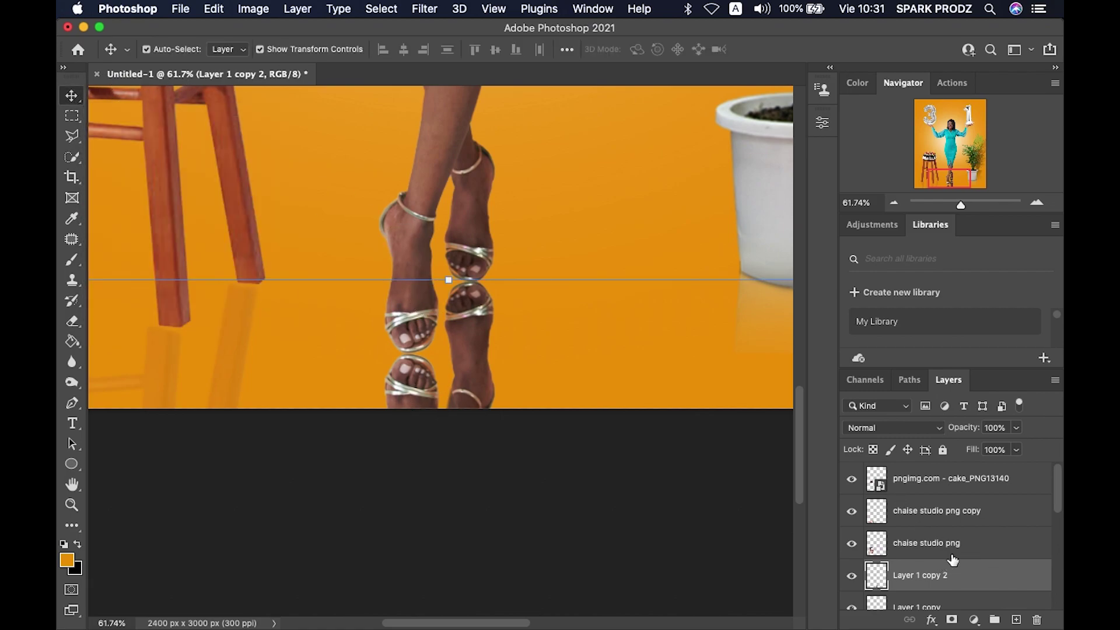
Touch up the Layer 1 copy reflection with the Eraser.
{"action": "scroll", "coordinate": [953, 560], "scroll_direction": "down", "scroll_amount": 2}
{"action": "scroll", "coordinate": [955, 542], "scroll_direction": "down", "scroll_amount": 1}
{"action": "left_click", "coordinate": [933, 561]}
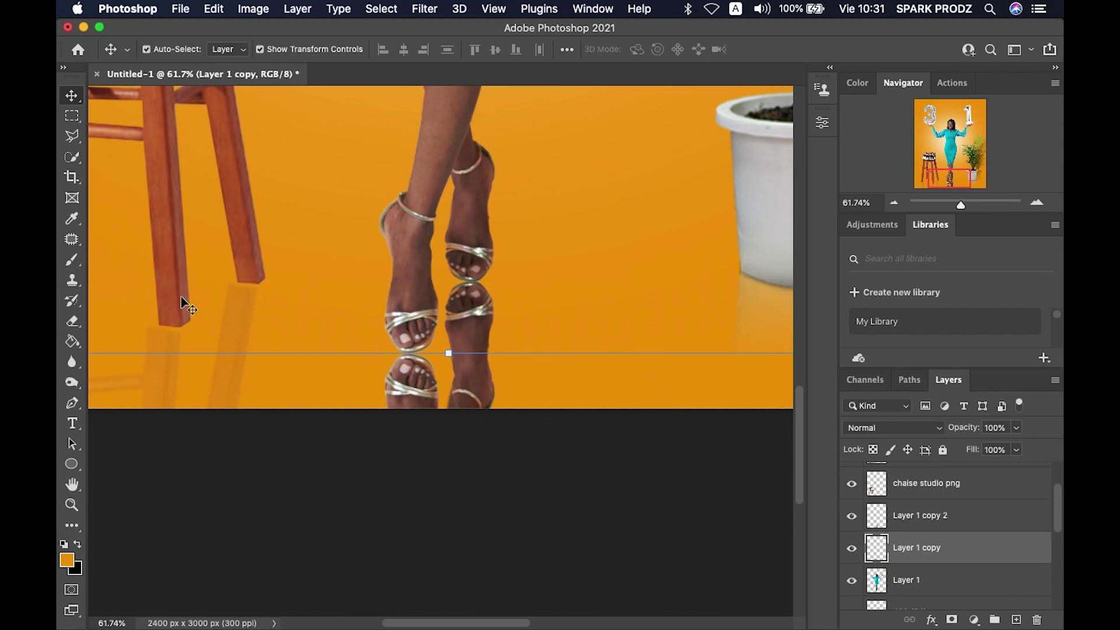
{"action": "left_click", "coordinate": [72, 321]}
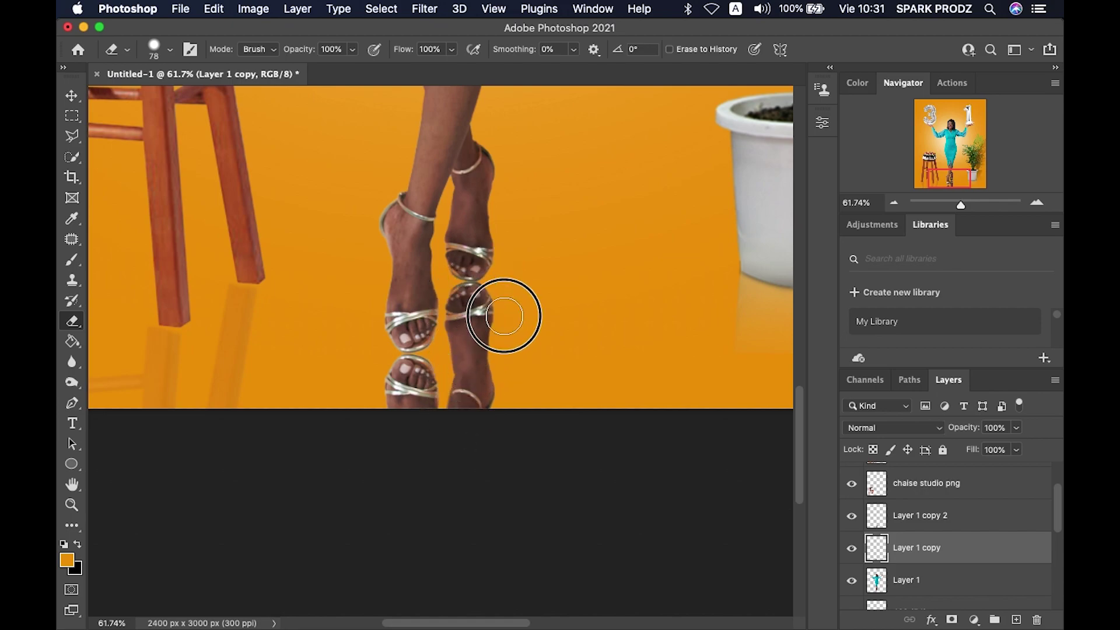
{"action": "left_click", "coordinate": [72, 95]}
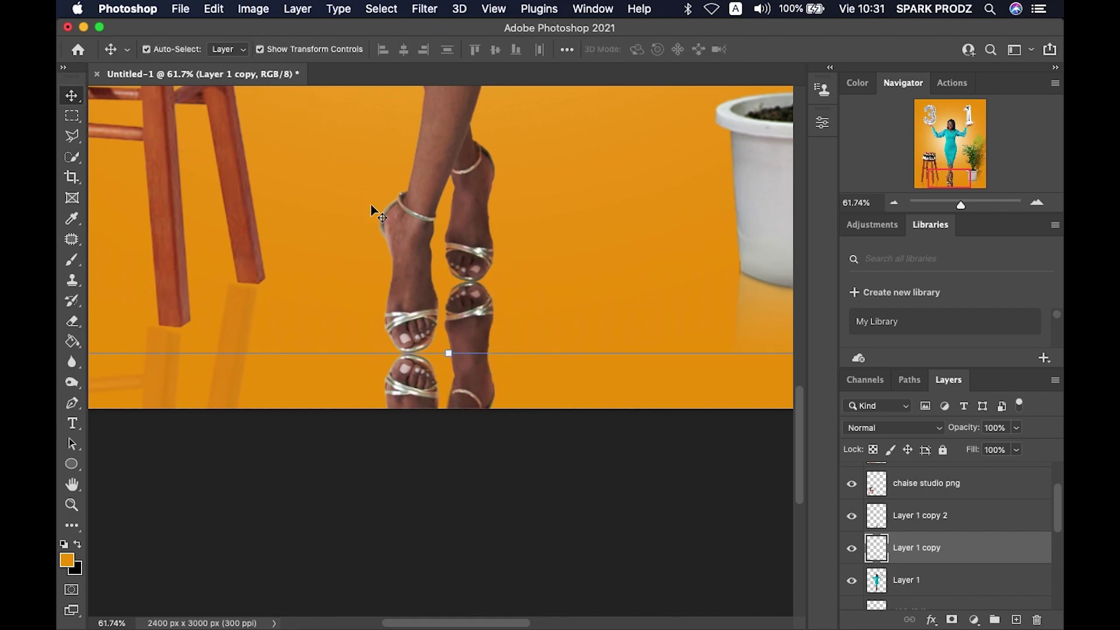
{"action": "scroll", "coordinate": [376, 213], "scroll_direction": "down", "scroll_amount": 3}
{"action": "scroll", "coordinate": [376, 213], "scroll_direction": "down", "scroll_amount": 2}
{"action": "scroll", "coordinate": [376, 213], "scroll_direction": "down", "scroll_amount": 1}
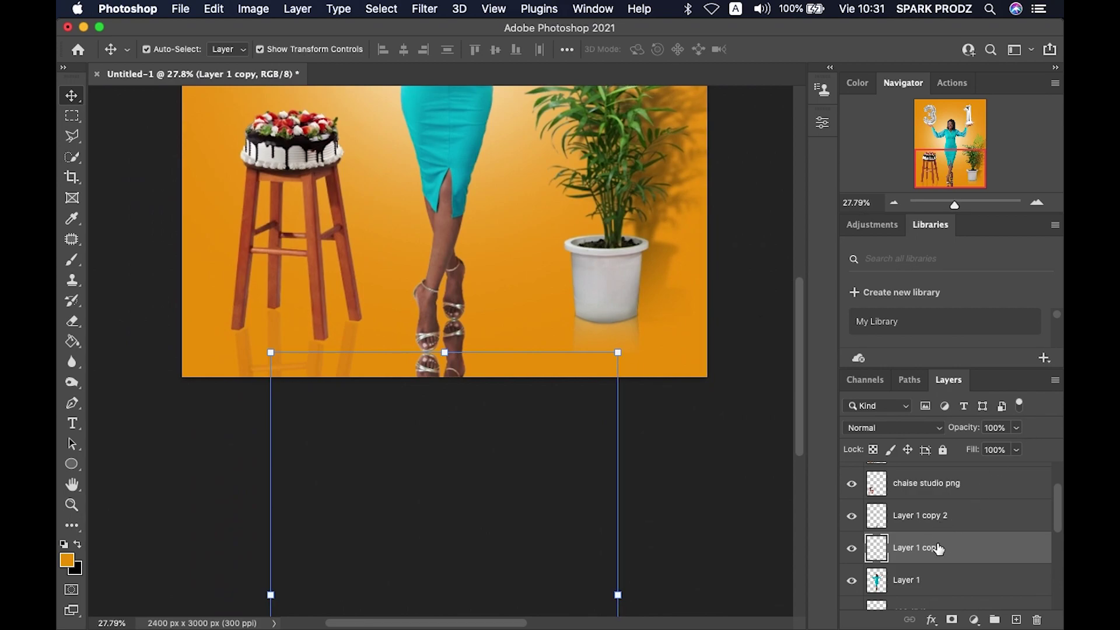
{"action": "key", "text": "ctrl"}
Merge Layer 1 copy and Layer 1 copy 2 into a single reflection layer.
{"action": "left_click", "coordinate": [943, 521], "text": "ctrl"}
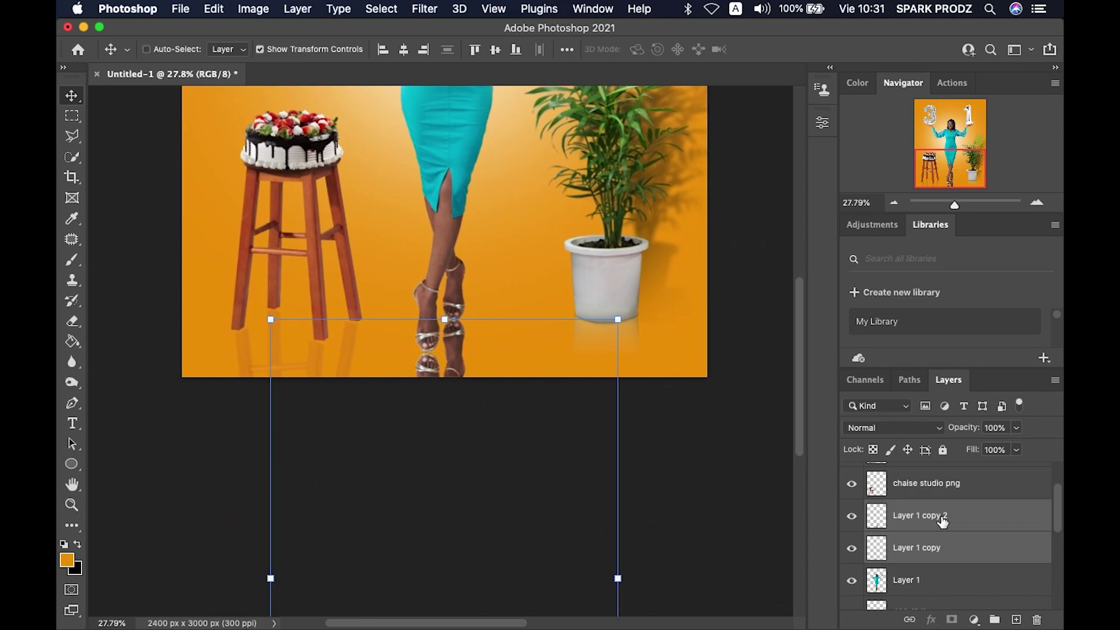
{"action": "left_click", "coordinate": [931, 521]}
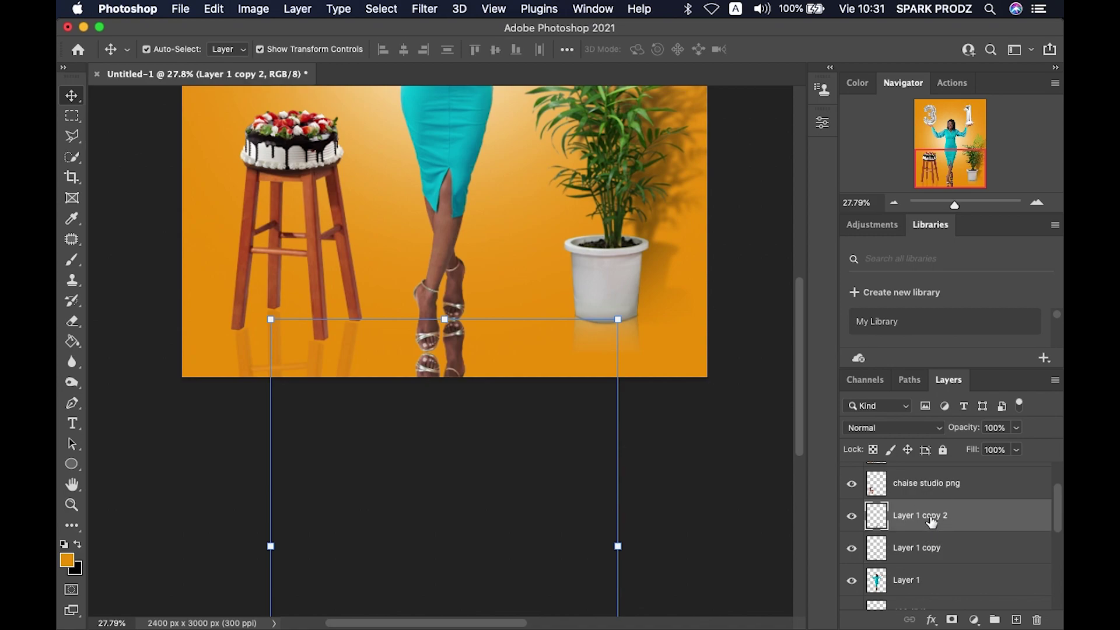
{"action": "left_click", "coordinate": [931, 548], "text": "ctrl"}
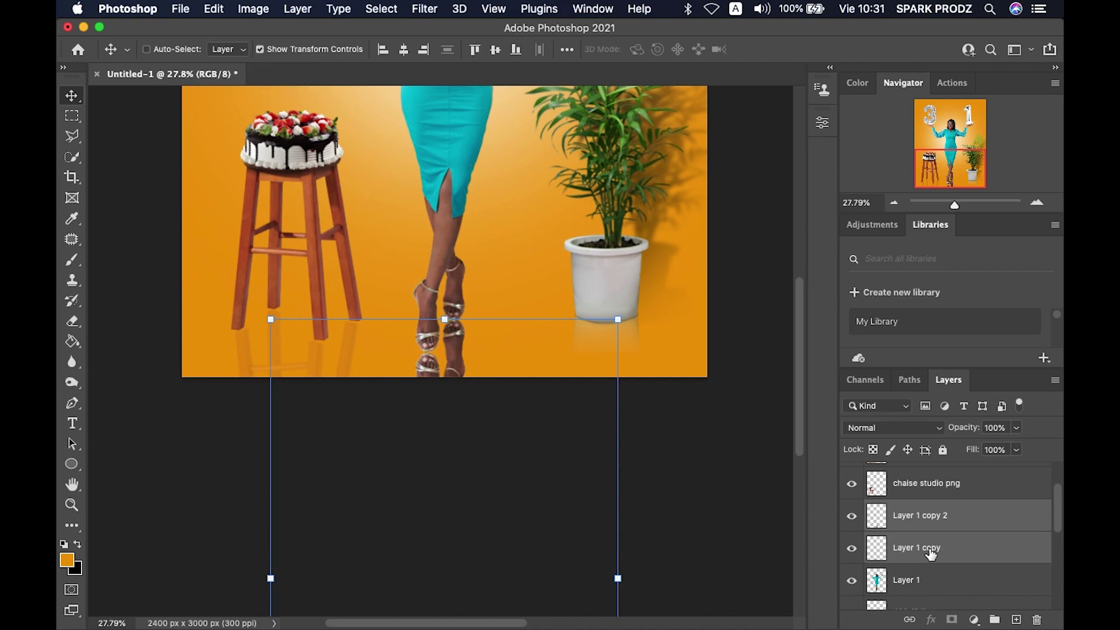
{"action": "right_click", "coordinate": [930, 551]}
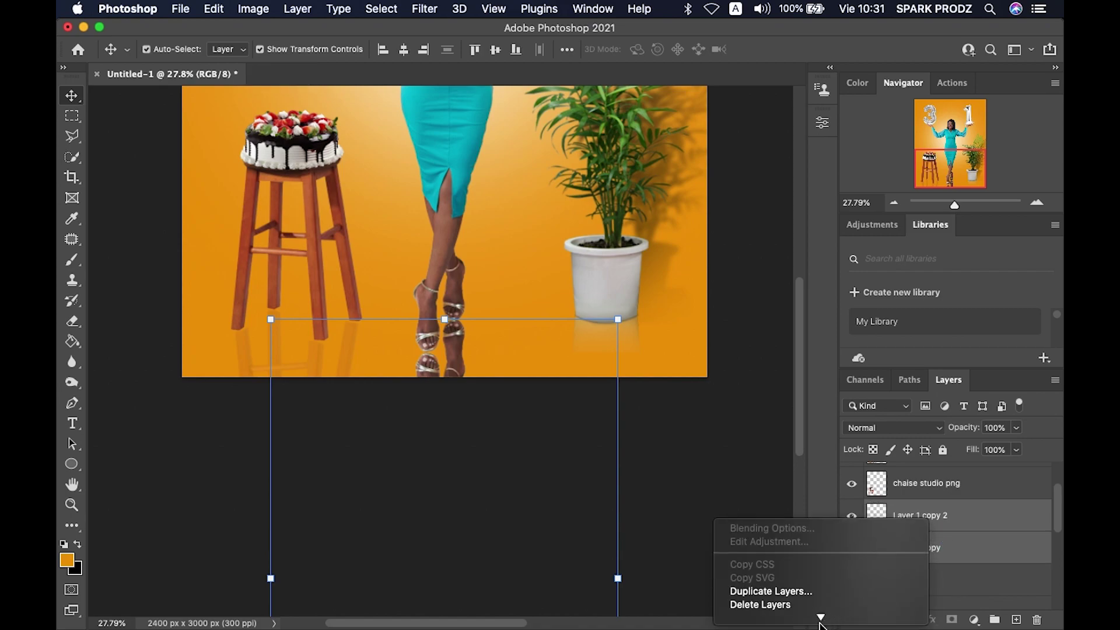
{"action": "mouse_move", "coordinate": [821, 613]}
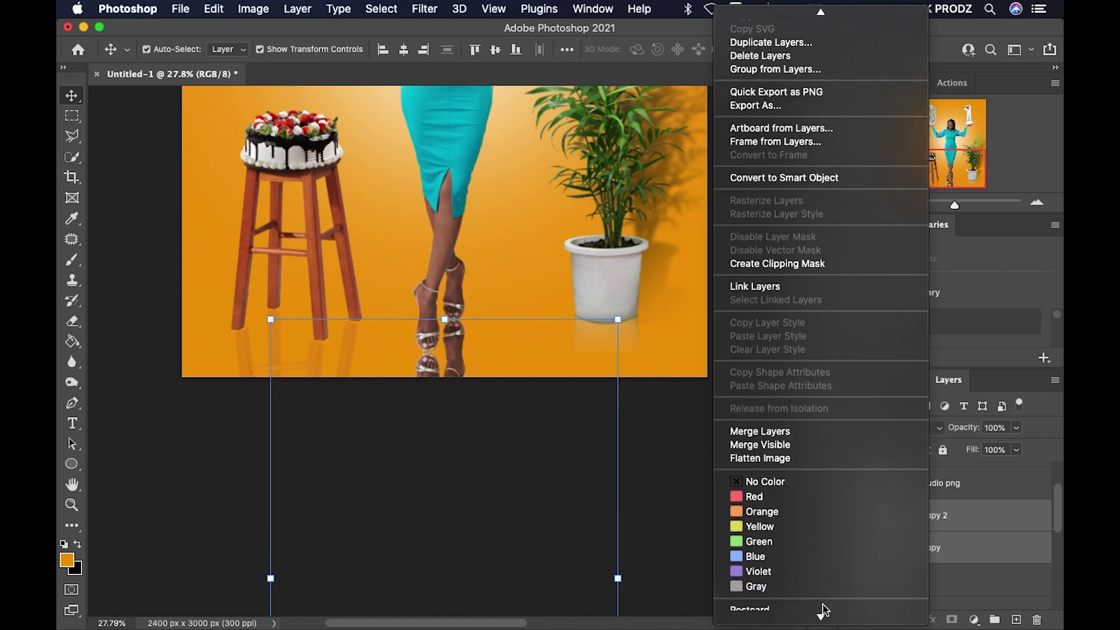
{"action": "left_click", "coordinate": [802, 433]}
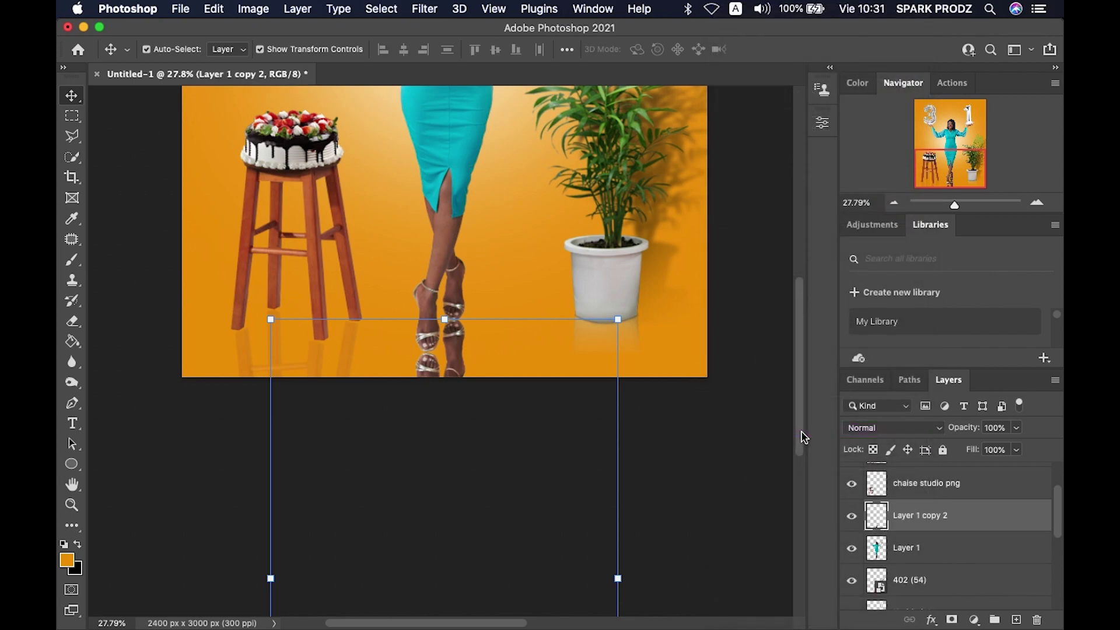
{"action": "left_click", "coordinate": [850, 516]}
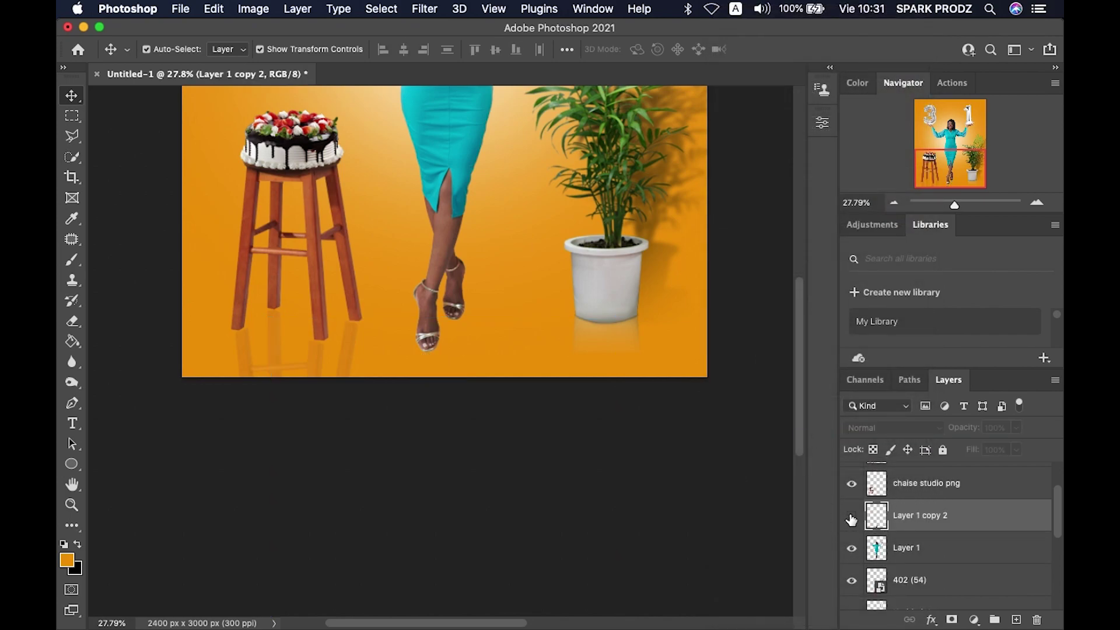
{"action": "left_click", "coordinate": [850, 517]}
Fade the merged woman reflection to 9% opacity.
{"action": "left_click", "coordinate": [968, 432]}
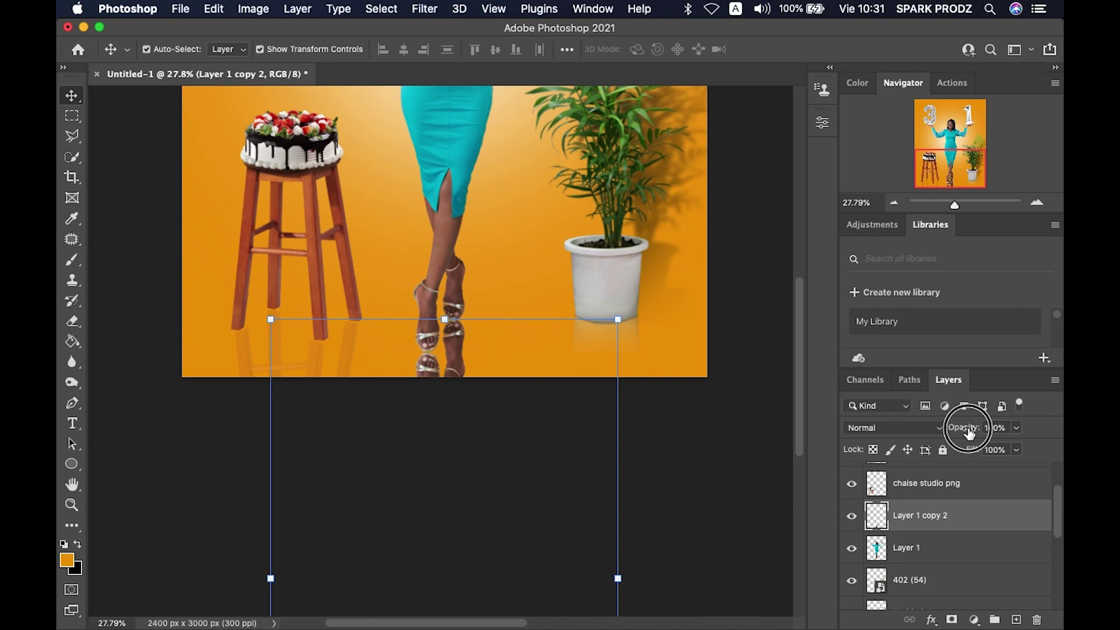
{"action": "left_click_drag", "start_coordinate": [968, 432], "coordinate": [895, 442]}
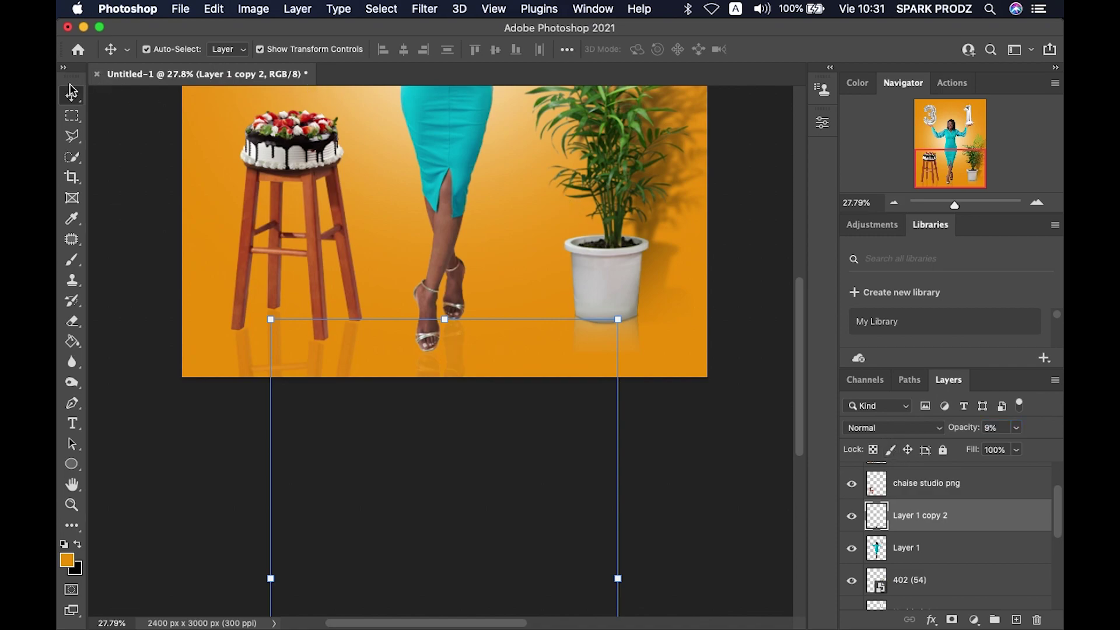
{"action": "scroll", "coordinate": [464, 227], "scroll_direction": "down", "scroll_amount": 3}
{"action": "scroll", "coordinate": [462, 222], "scroll_direction": "down", "scroll_amount": 1}
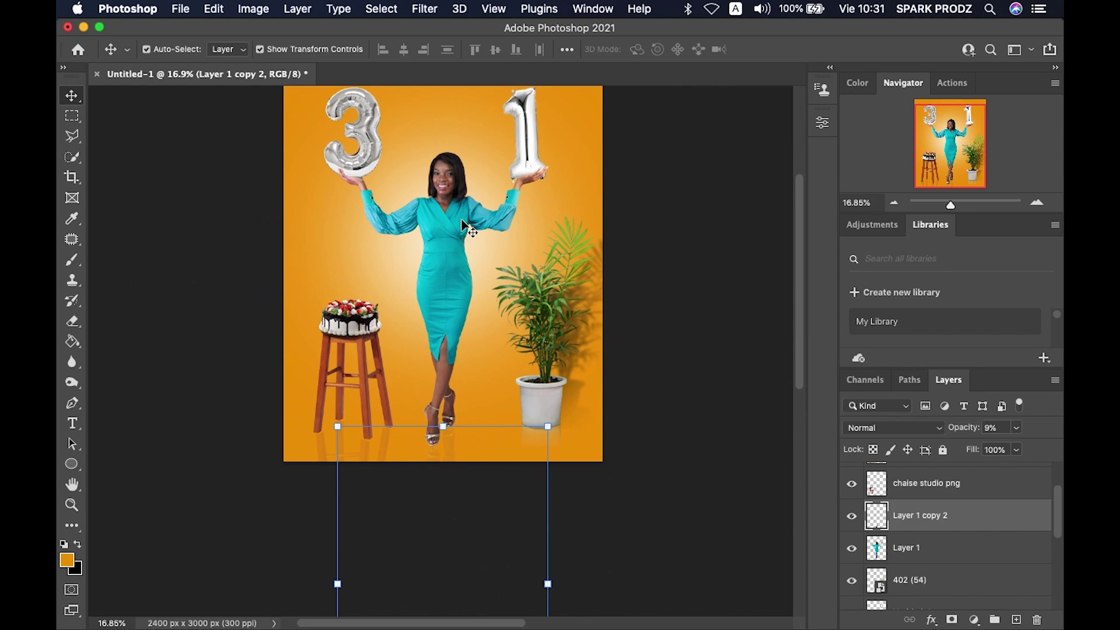
{"action": "scroll", "coordinate": [462, 222], "scroll_direction": "up", "scroll_amount": 1}
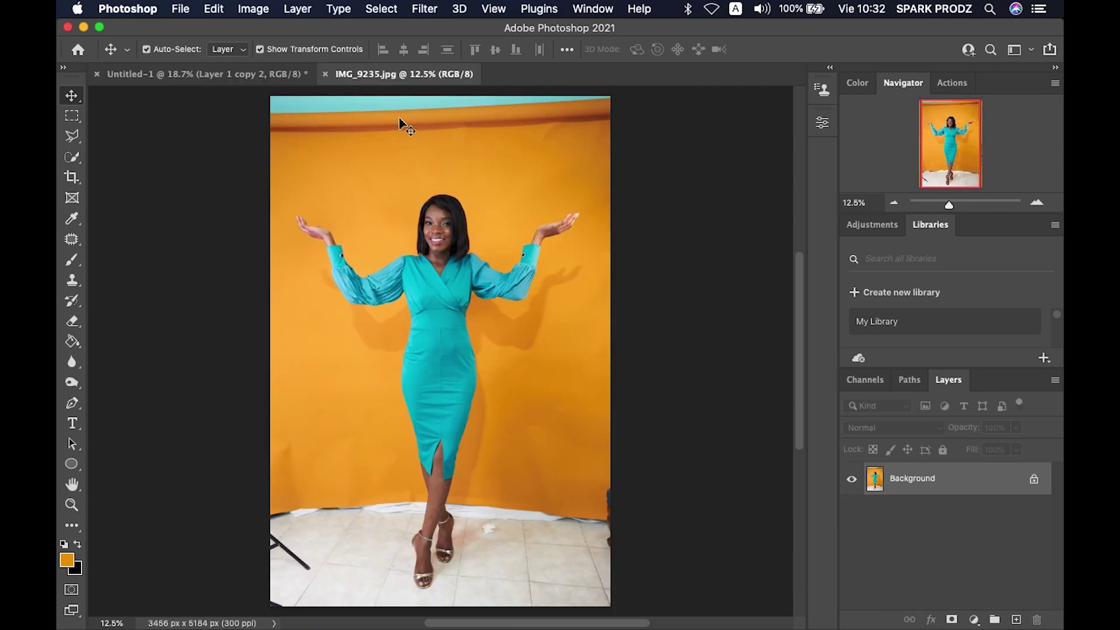
{"action": "left_click", "coordinate": [251, 78]}
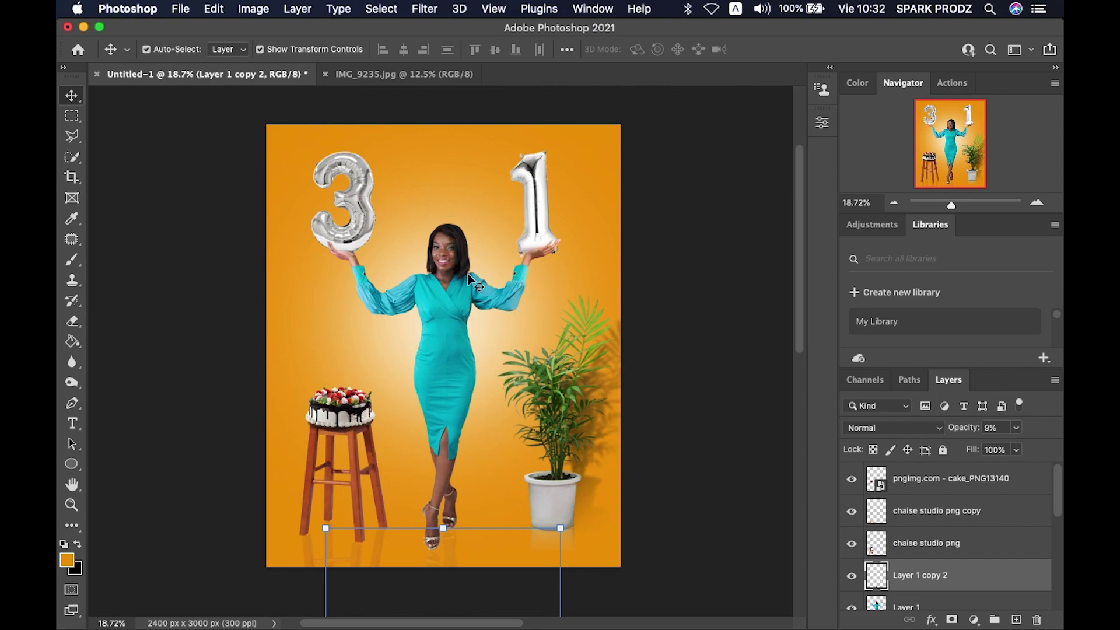
{"action": "left_click", "coordinate": [394, 78]}
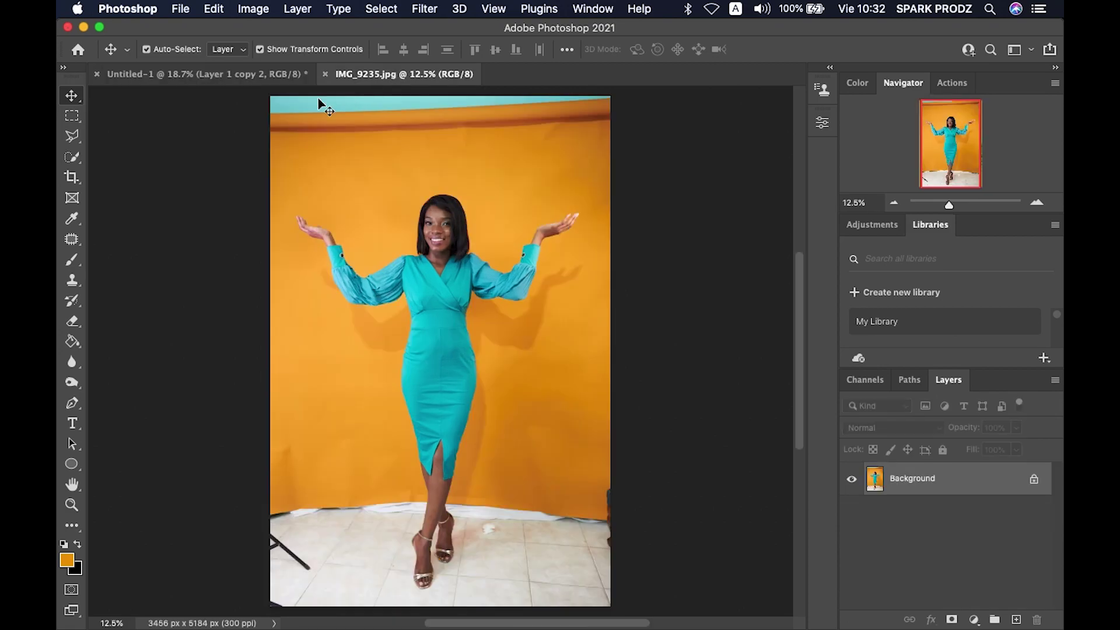
{"action": "left_click", "coordinate": [247, 75]}
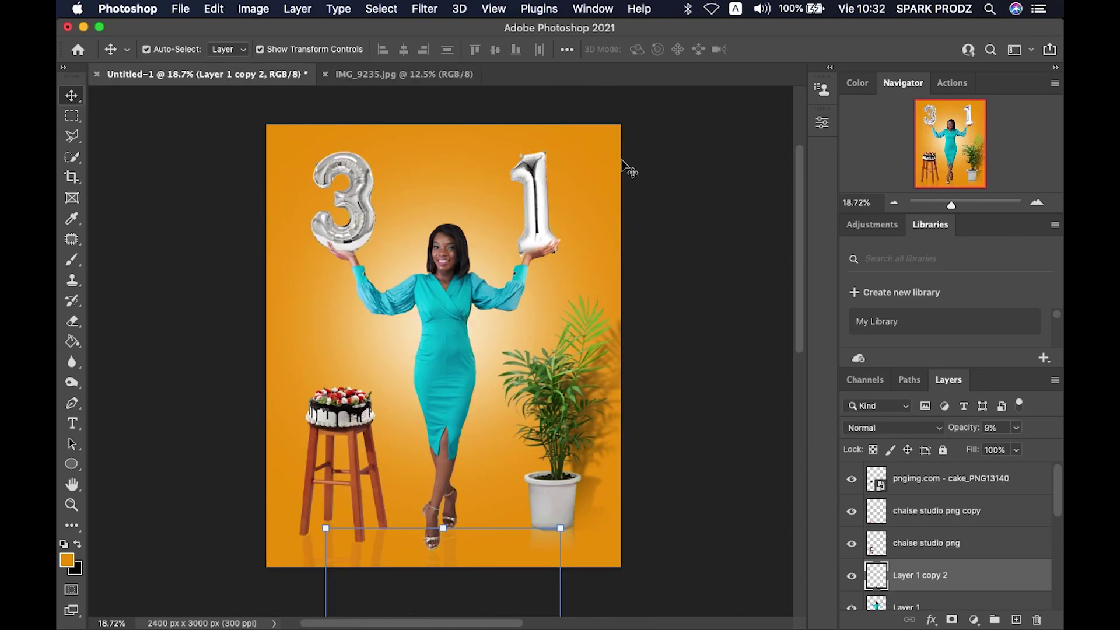